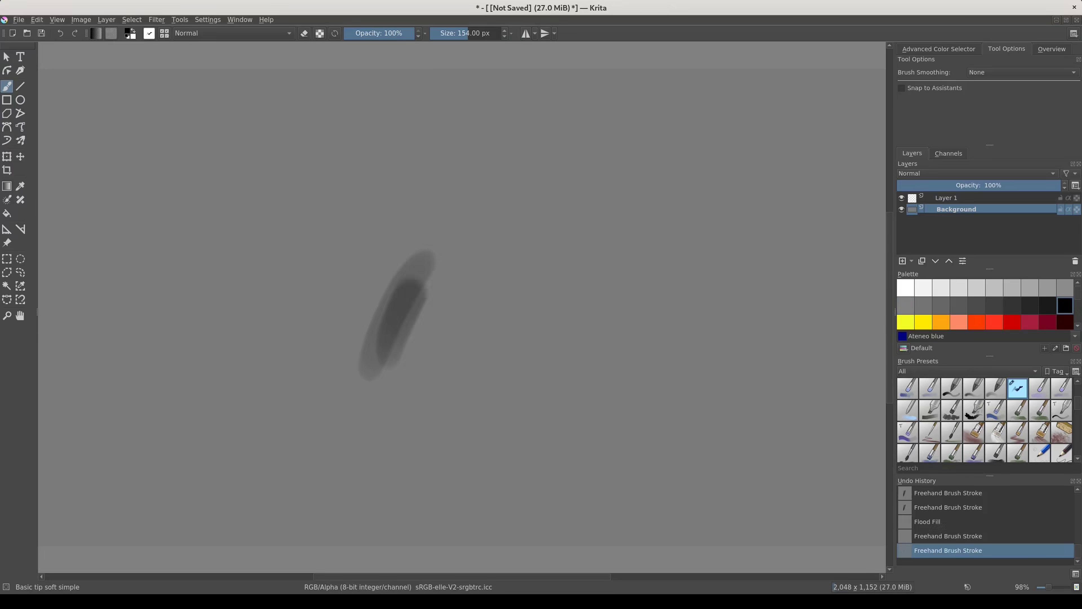
# Paint dark soft-brush test strokes on the scratch canvas, then white strokes over them.
pyautogui.moveTo(409, 358); pyautogui.dragTo(464, 213)
pyautogui.moveTo(511, 170); pyautogui.dragTo(449, 342)
pyautogui.click(977, 288)
pyautogui.click(906, 287)
pyautogui.moveTo(473, 241)
pyautogui.mouseDown()
pyautogui.moveTo(439, 339)
pyautogui.moveTo(426, 245)
pyautogui.mouseUp()
pyautogui.moveTo(341, 311); pyautogui.dragTo(515, 260)
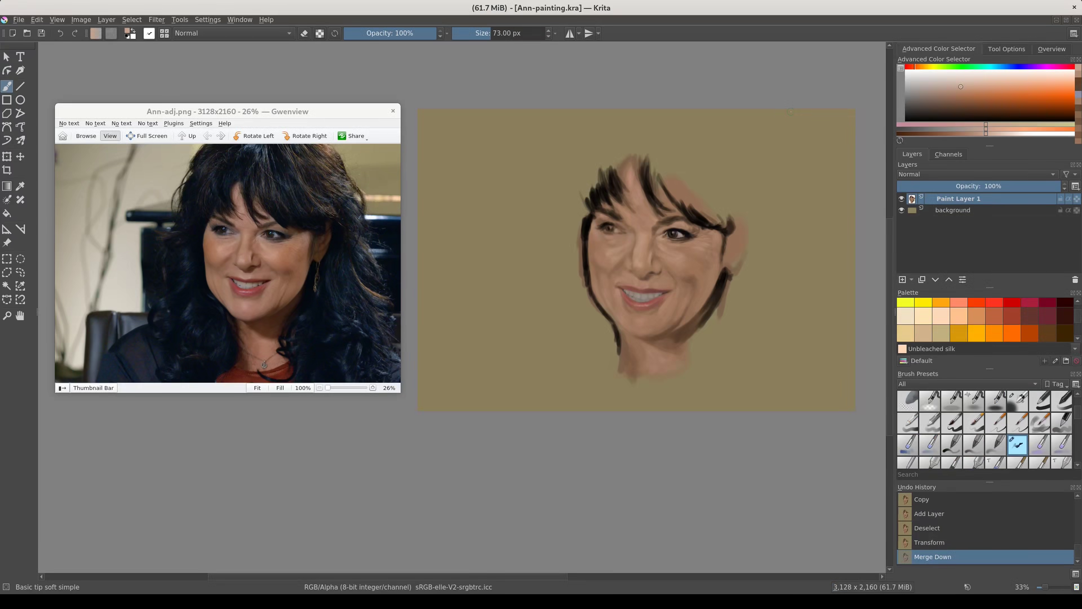
# Set the saturation curve end to 51, a green point at 154/159, and lightness 28–88, then apply.
pyautogui.moveTo(1035, 412); pyautogui.dragTo(1048, 466)
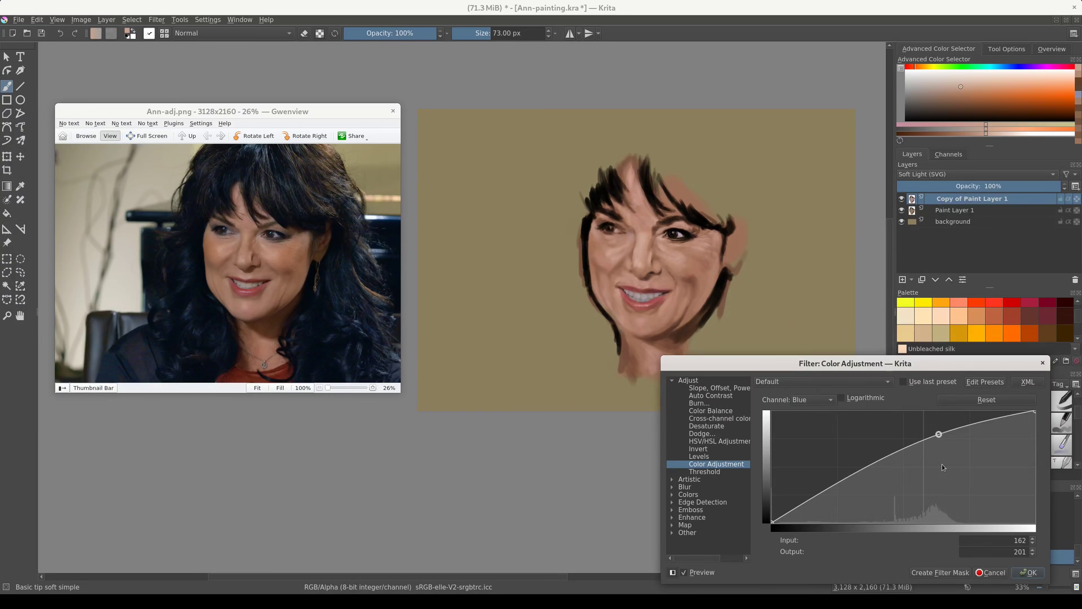
pyautogui.click(812, 399)
pyautogui.click(805, 377)
pyautogui.click(931, 453)
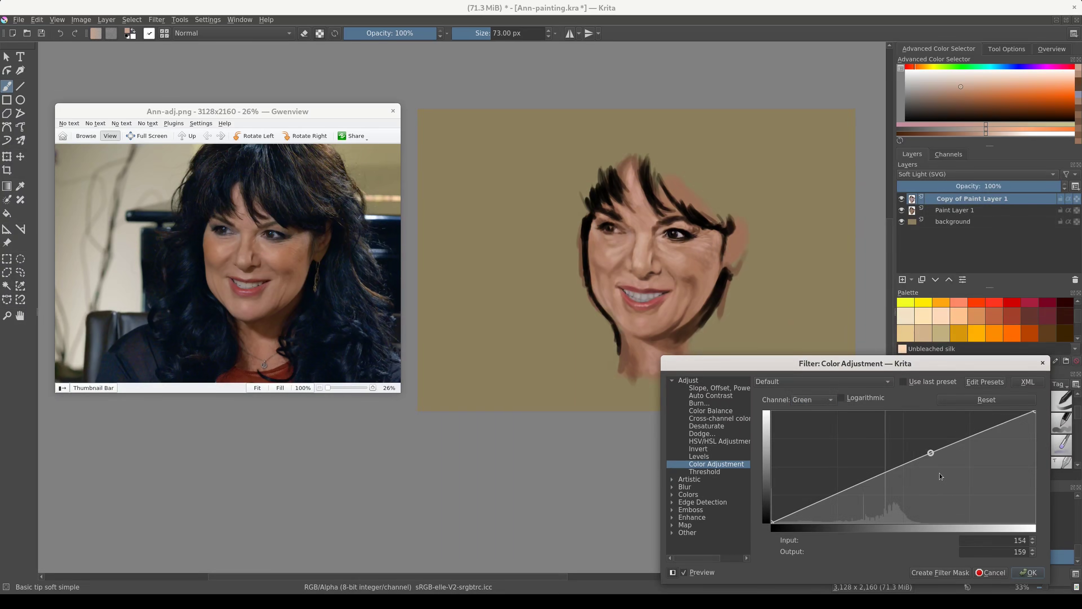
pyautogui.scroll(-5, 813, 399)
pyautogui.moveTo(772, 523); pyautogui.dragTo(772, 491)
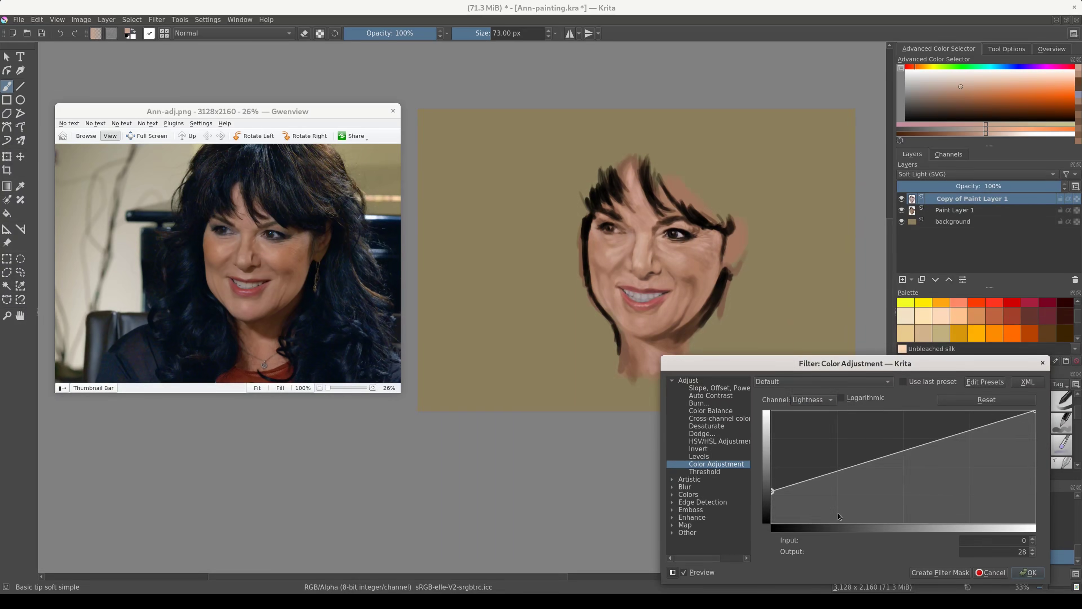
pyautogui.moveTo(1034, 411); pyautogui.dragTo(1034, 424)
pyautogui.press('Return')
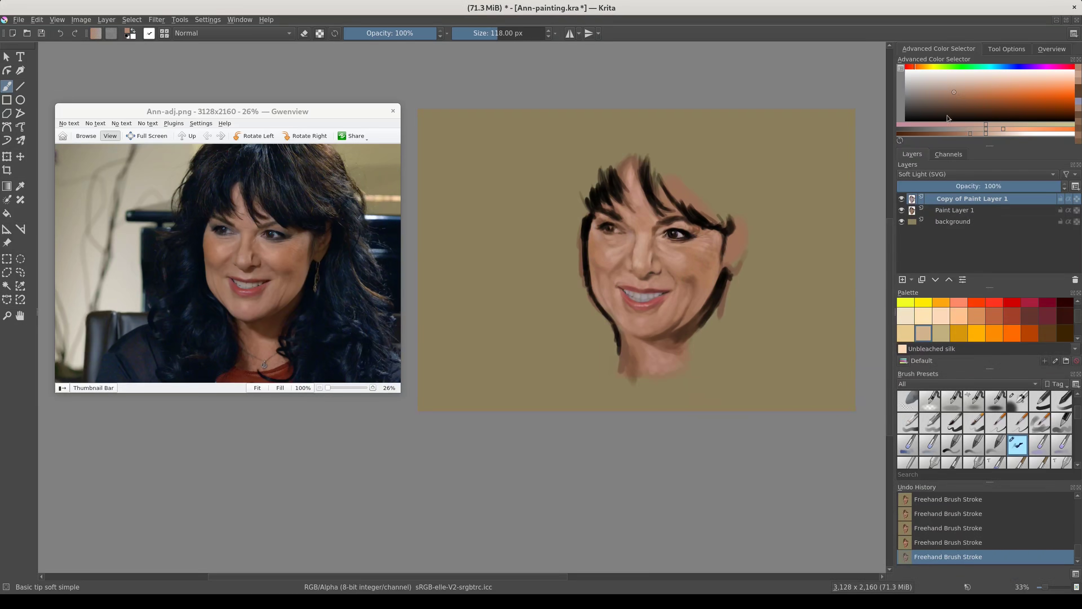
# On Paint Layer 1, darken the right eye's upper lash line in dark navy.
pyautogui.click(943, 135)
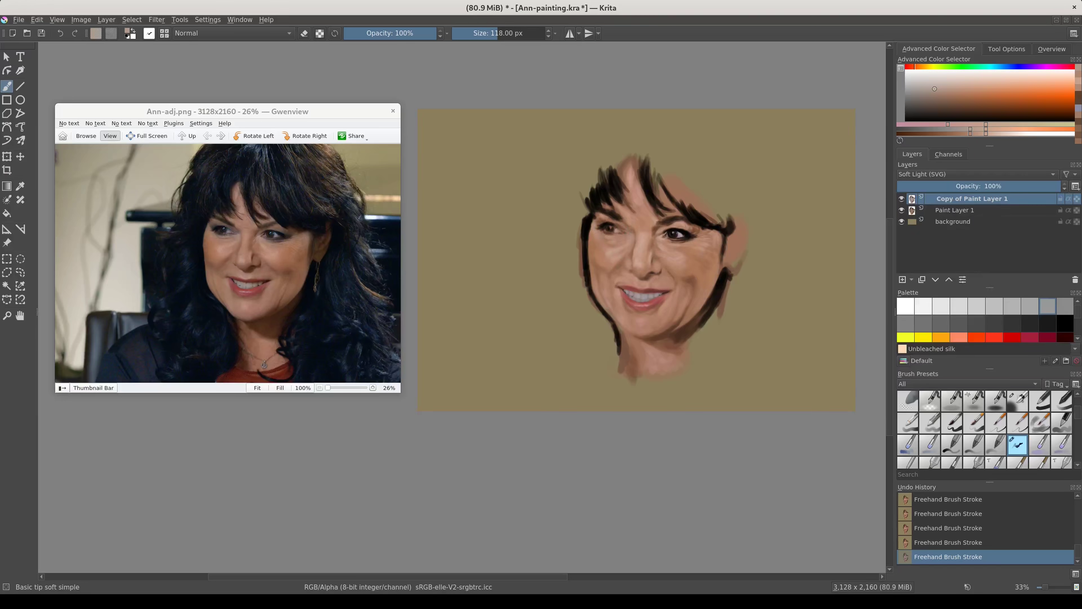
pyautogui.click(935, 99)
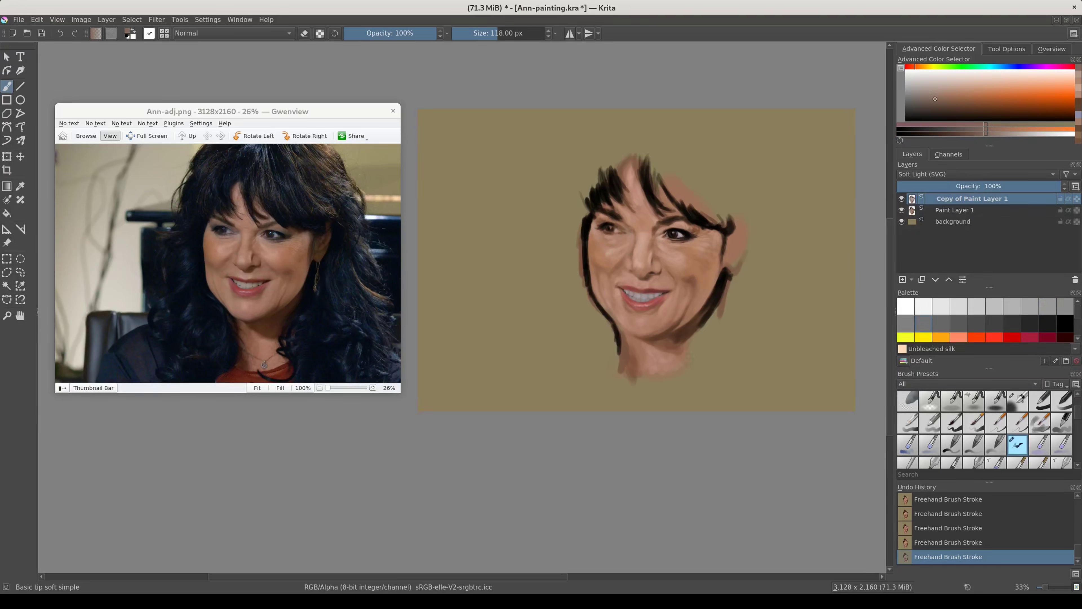
pyautogui.press('pagedown')
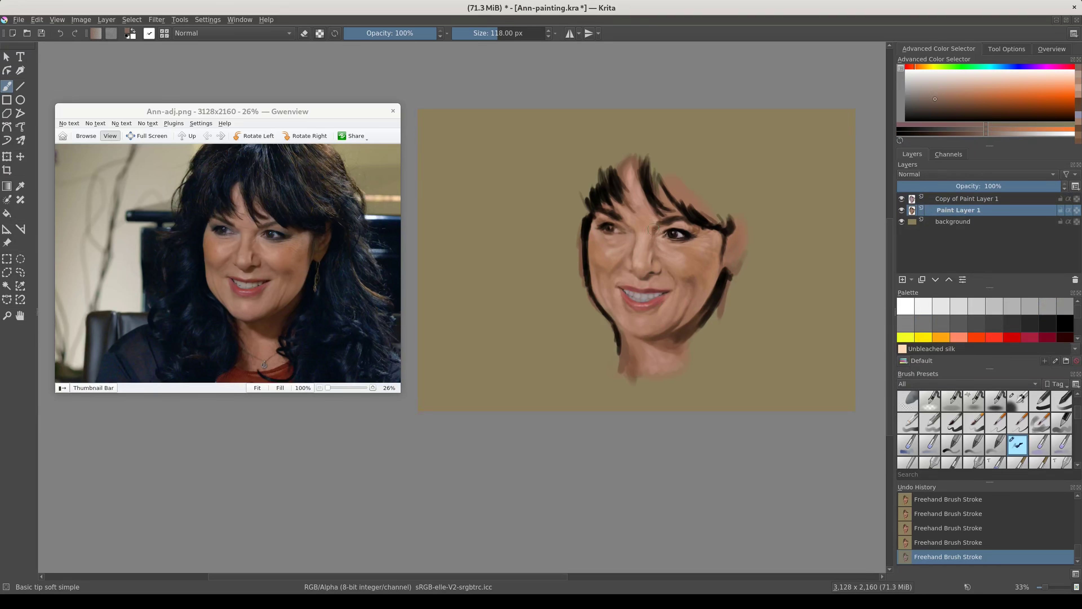
pyautogui.scroll(-2, 989, 319)
pyautogui.click(1048, 333)
pyautogui.moveTo(663, 229); pyautogui.dragTo(691, 234)
# Deepen the shadow under the chin in dark brown with a 118 px brush.
pyautogui.keyDown('ctrl'); pyautogui.scroll(2, 732, 322); pyautogui.keyUp('ctrl')
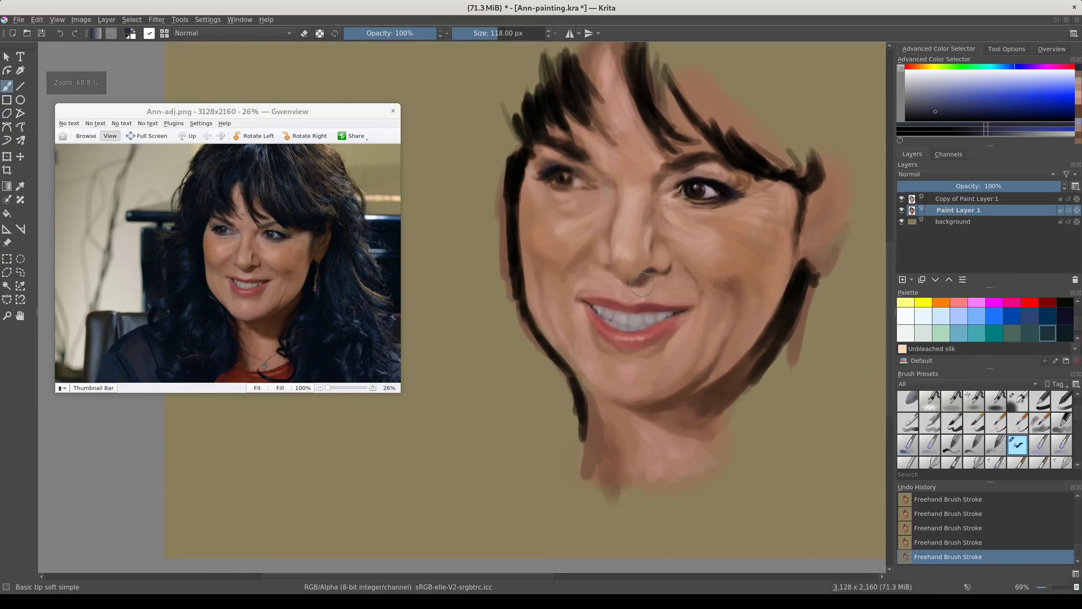
pyautogui.keyDown('ctrl'); pyautogui.click(732, 401); pyautogui.keyUp('ctrl')
pyautogui.press('[')
pyautogui.press('[')
pyautogui.press('[')
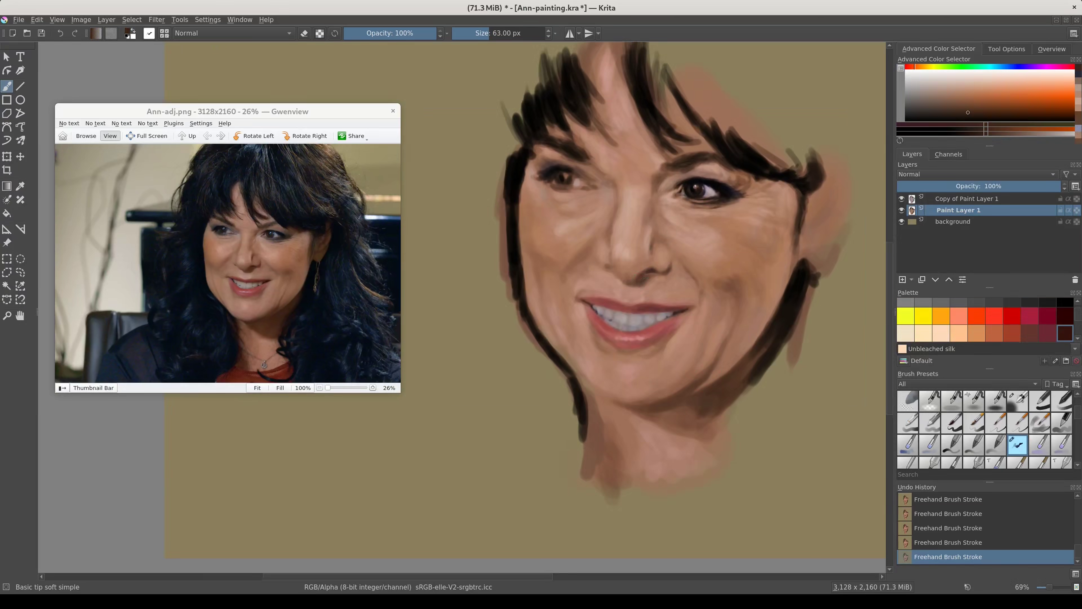
pyautogui.press('[')
pyautogui.press('[')
pyautogui.press(']')
pyautogui.press(']')
pyautogui.press(']')
pyautogui.press(']')
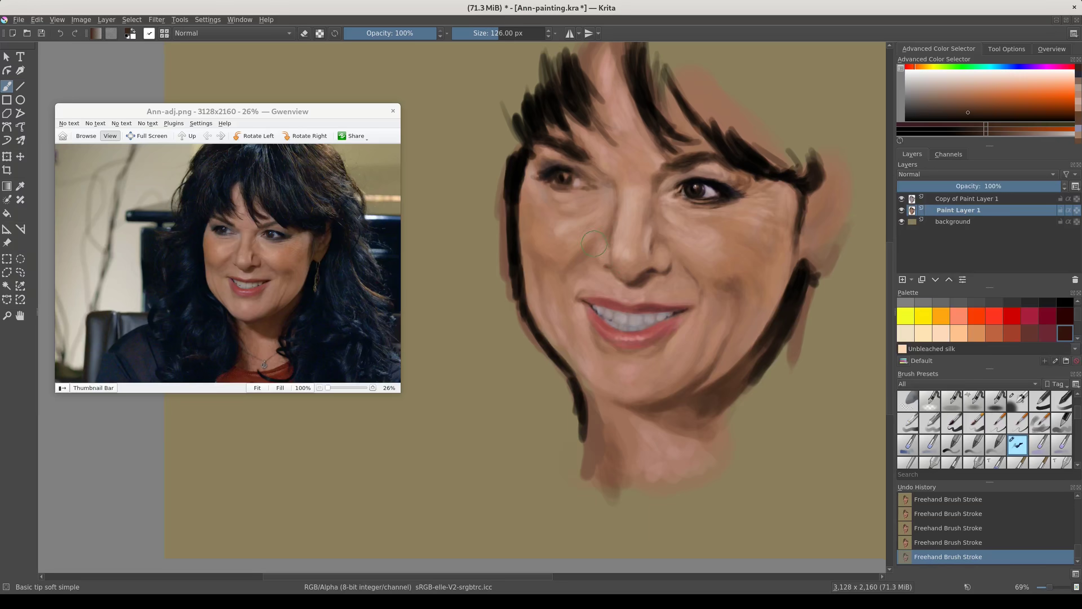
pyautogui.press(']')
pyautogui.press('[')
pyautogui.press('[')
pyautogui.moveTo(701, 405); pyautogui.dragTo(683, 418)
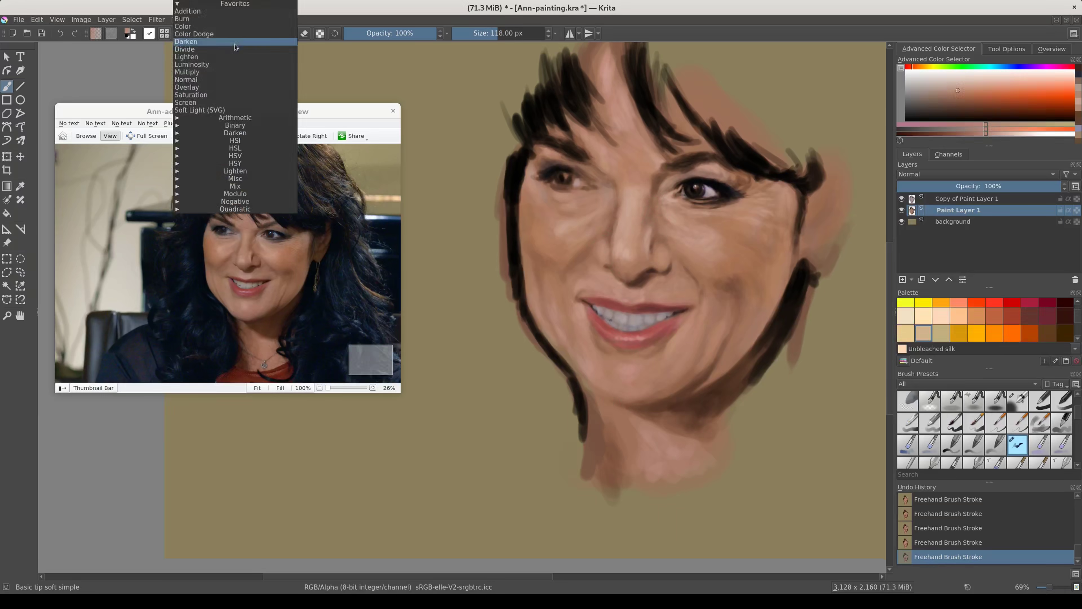
# Drop the brush to 73 px and try darker brown, light skin and grey colours.
pyautogui.keyDown('ctrl'); pyautogui.click(588, 399); pyautogui.keyUp('ctrl')
pyautogui.press('[')
pyautogui.press('[')
pyautogui.keyDown('ctrl'); pyautogui.click(574, 364); pyautogui.keyUp('ctrl')
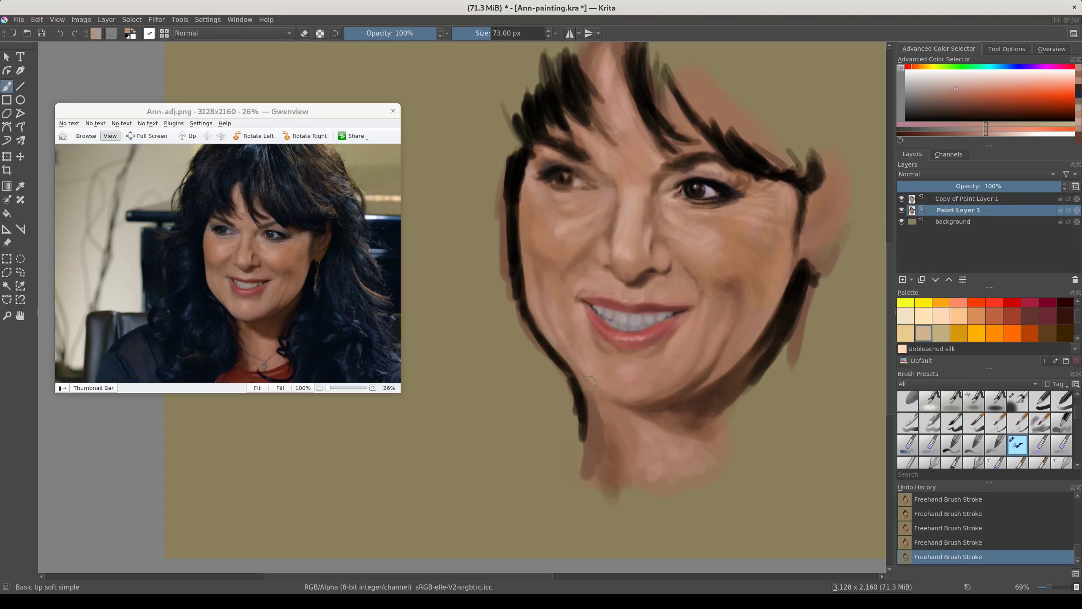
pyautogui.keyDown('ctrl'); pyautogui.click(616, 361); pyautogui.keyUp('ctrl')
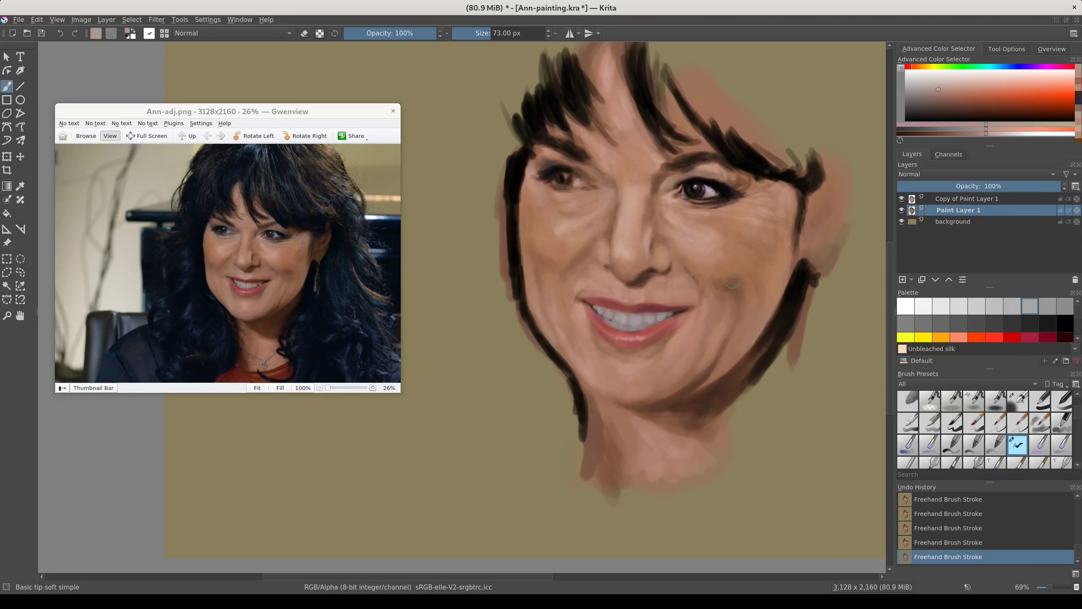
pyautogui.scroll(3, 563, 268)
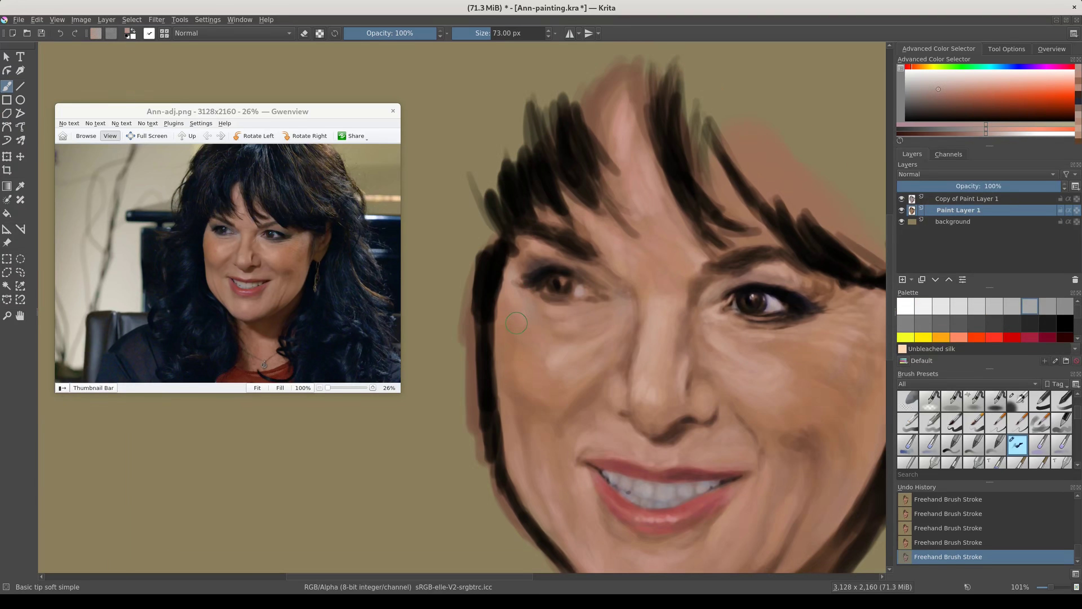
# Zoom in on the eyes and nose and set up an 18 px black soft brush.
pyautogui.scroll(1, 580, 252)
pyautogui.scroll(3, 580, 252)
pyautogui.scroll(5, 256, 256)
pyautogui.moveTo(596, 290); pyautogui.dragTo(536, 278)
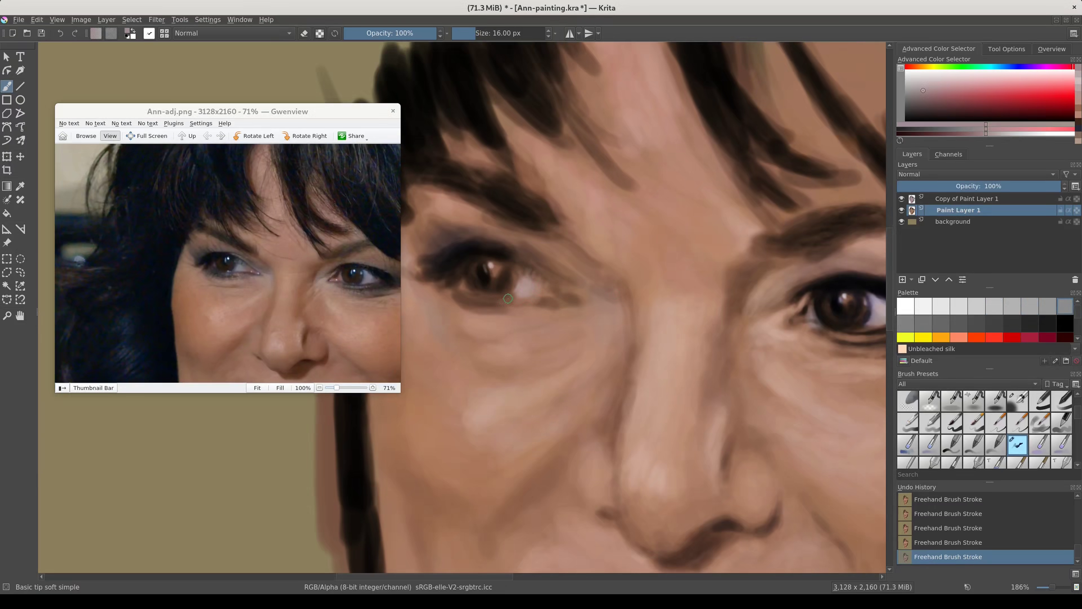
pyautogui.press('d')
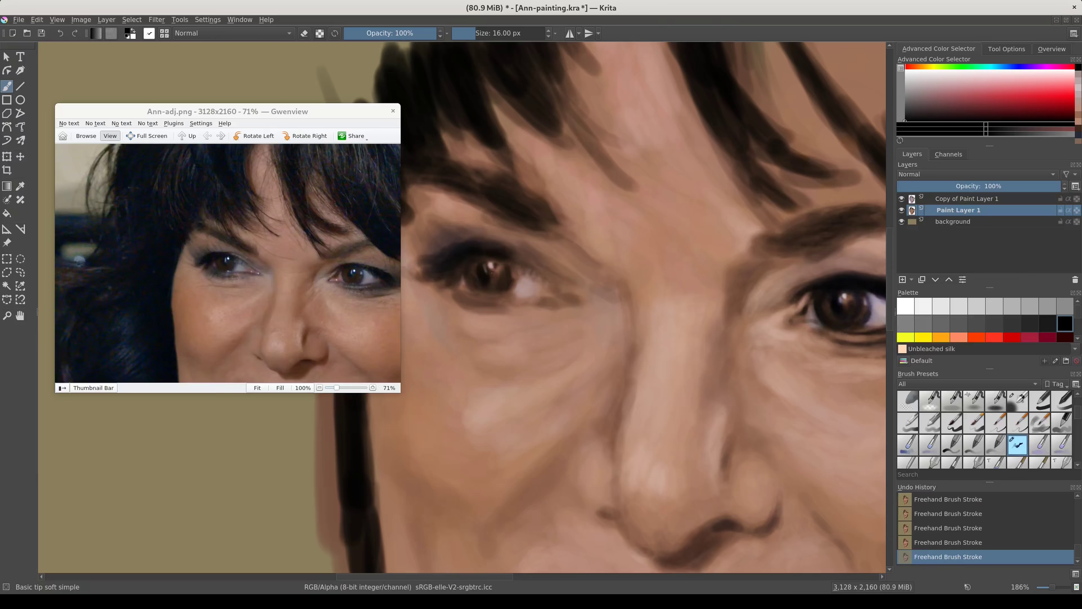
pyautogui.press('/')
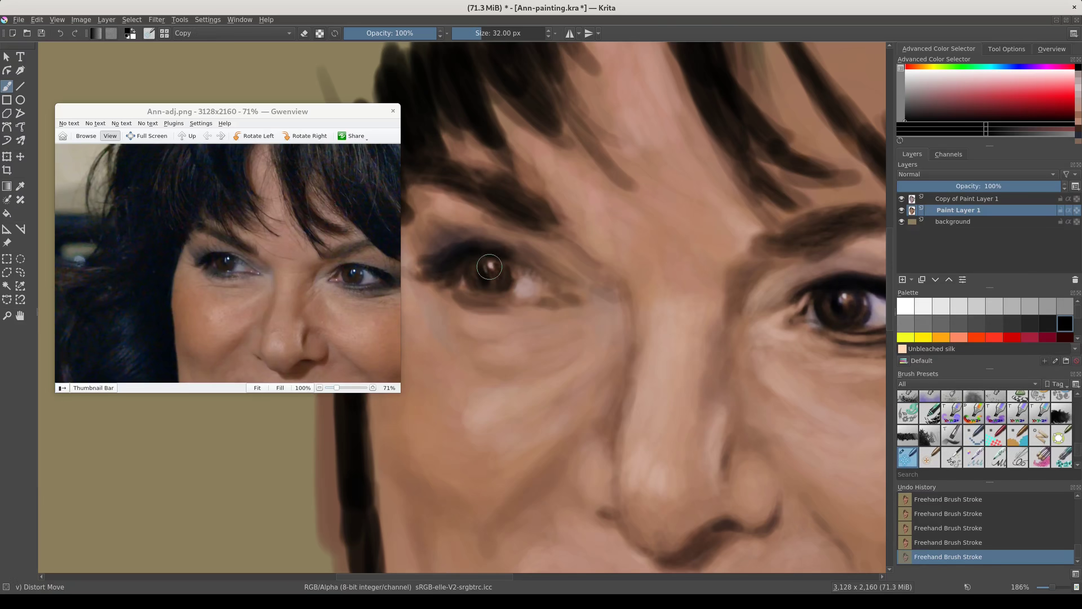
pyautogui.press('/')
pyautogui.press(']')
pyautogui.press('d')
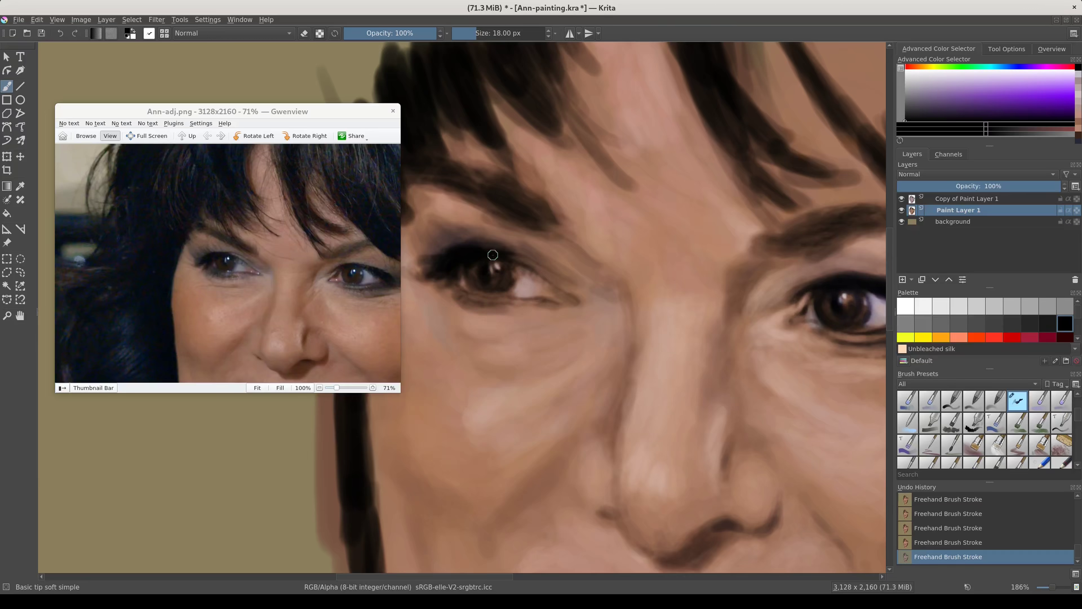
# Paint a short greyish-red stroke below the eye corner using reddish-brown tones.
pyautogui.keyDown('ctrl'); pyautogui.click(468, 250); pyautogui.keyUp('ctrl')
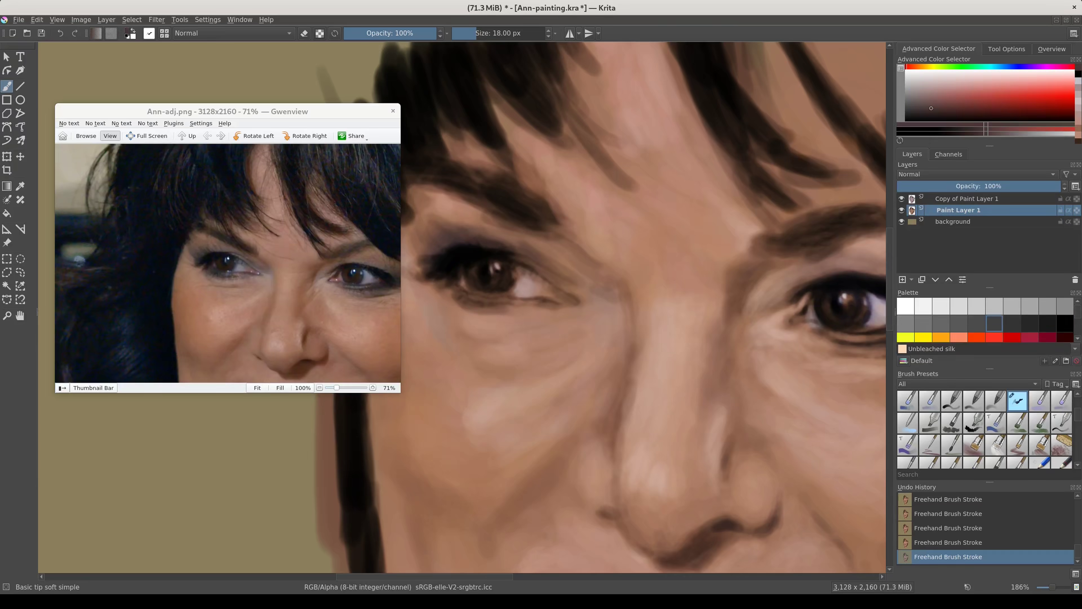
pyautogui.keyDown('ctrl'); pyautogui.click(552, 275); pyautogui.keyUp('ctrl')
pyautogui.keyDown('ctrl'); pyautogui.click(463, 242); pyautogui.keyUp('ctrl')
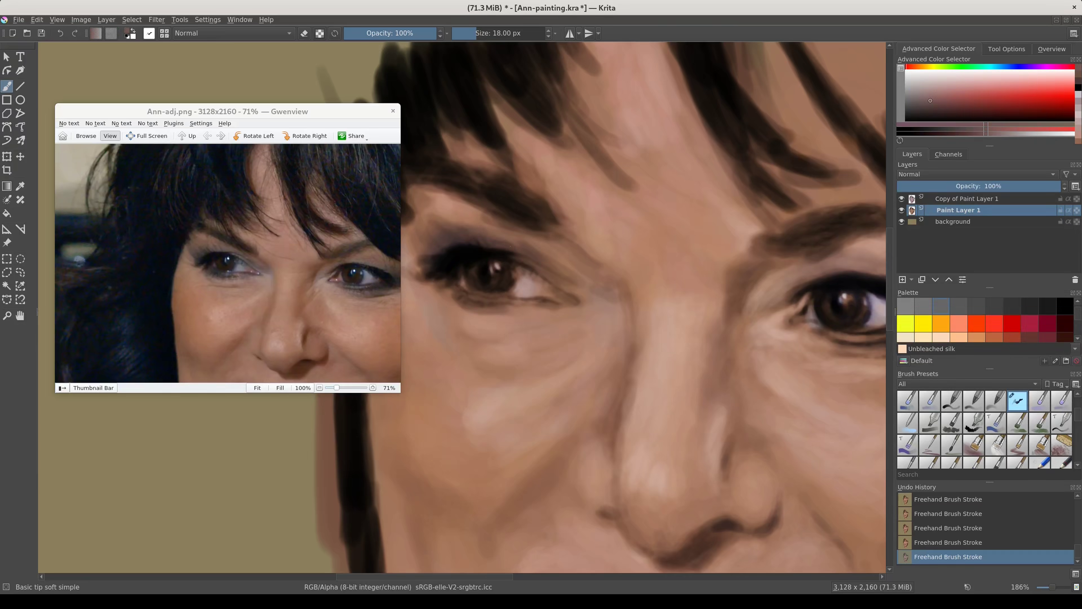
pyautogui.moveTo(468, 236)
pyautogui.mouseDown()
pyautogui.moveTo(469, 251)
pyautogui.moveTo(490, 254)
pyautogui.mouseUp()
pyautogui.keyDown('ctrl'); pyautogui.click(460, 268); pyautogui.keyUp('ctrl')
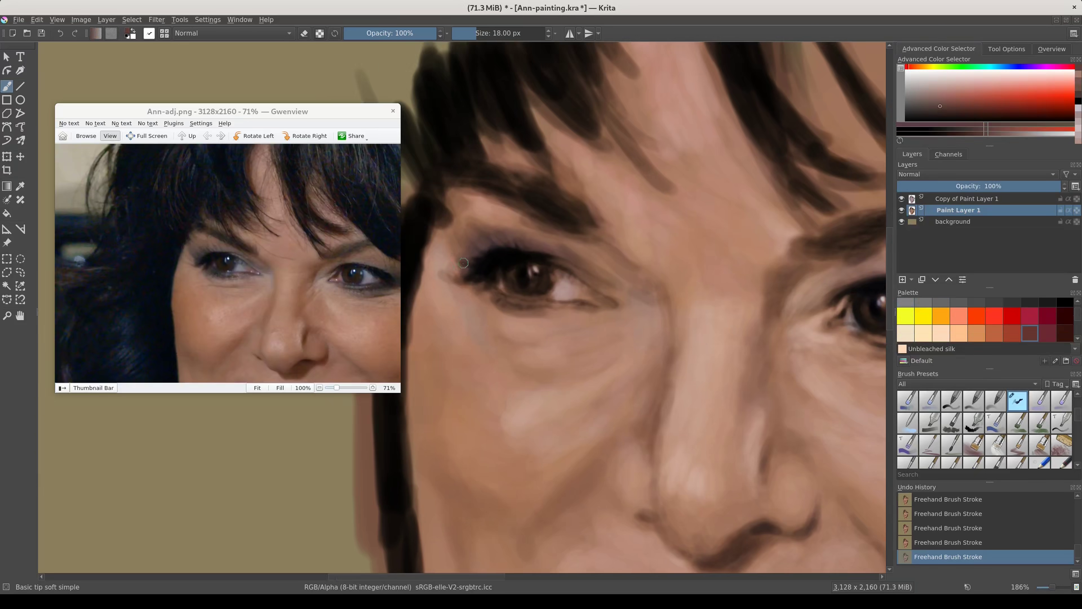
pyautogui.keyDown('ctrl'); pyautogui.click(488, 289); pyautogui.keyUp('ctrl')
pyautogui.keyDown('ctrl'); pyautogui.click(478, 285); pyautogui.keyUp('ctrl')
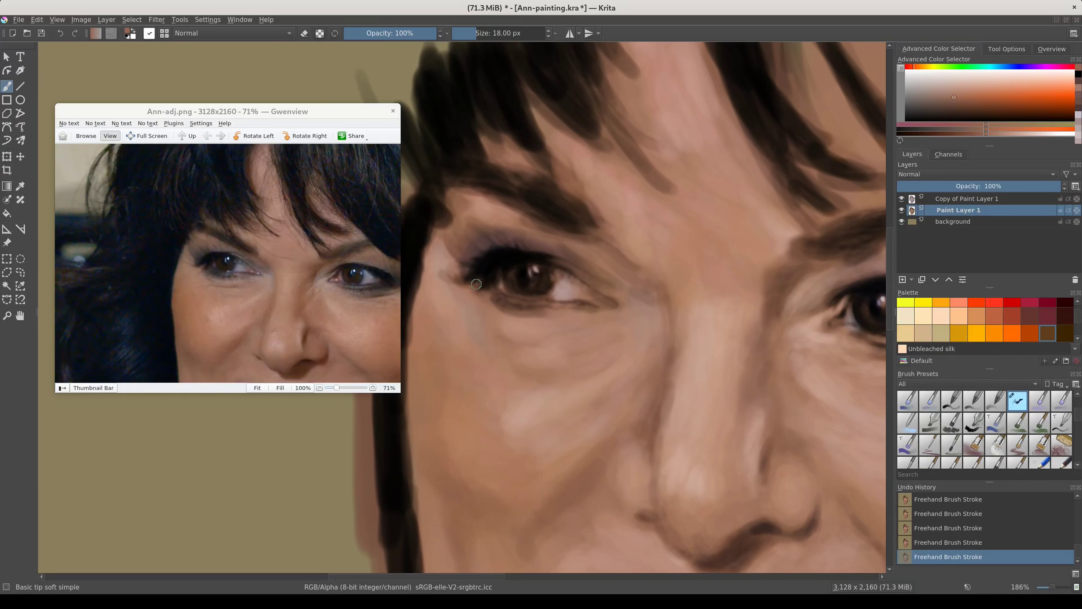
pyautogui.moveTo(476, 283); pyautogui.dragTo(434, 276)
# Paint a muted grey-blue stroke on the lower eyelid, then set the brush to Color blending.
pyautogui.keyDown('ctrl'); pyautogui.click(492, 262); pyautogui.keyUp('ctrl')
pyautogui.click(506, 342)
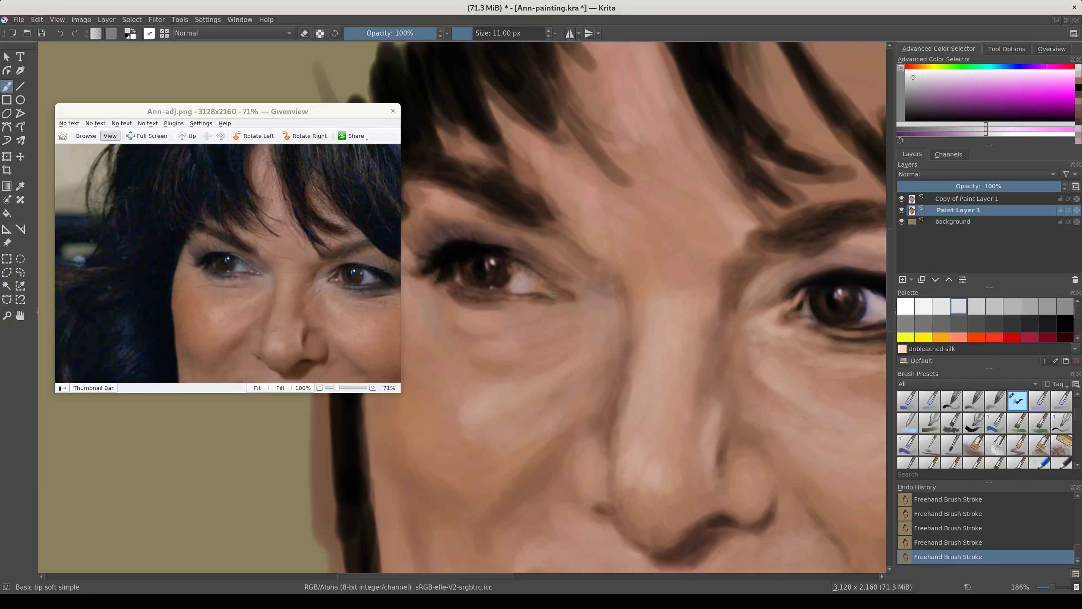
pyautogui.click(958, 90)
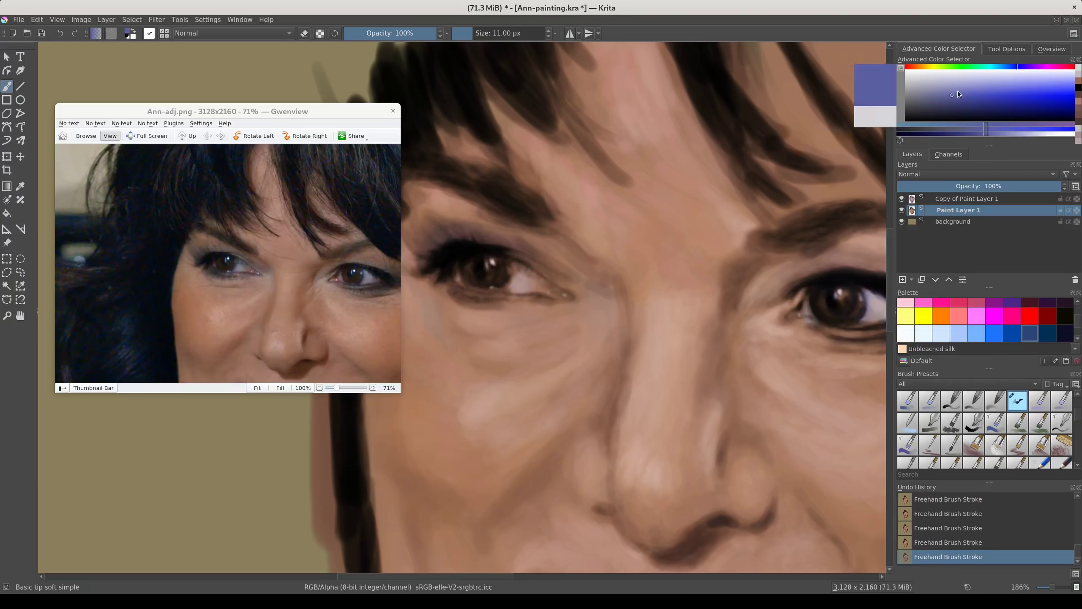
pyautogui.click(1013, 67)
pyautogui.click(965, 105)
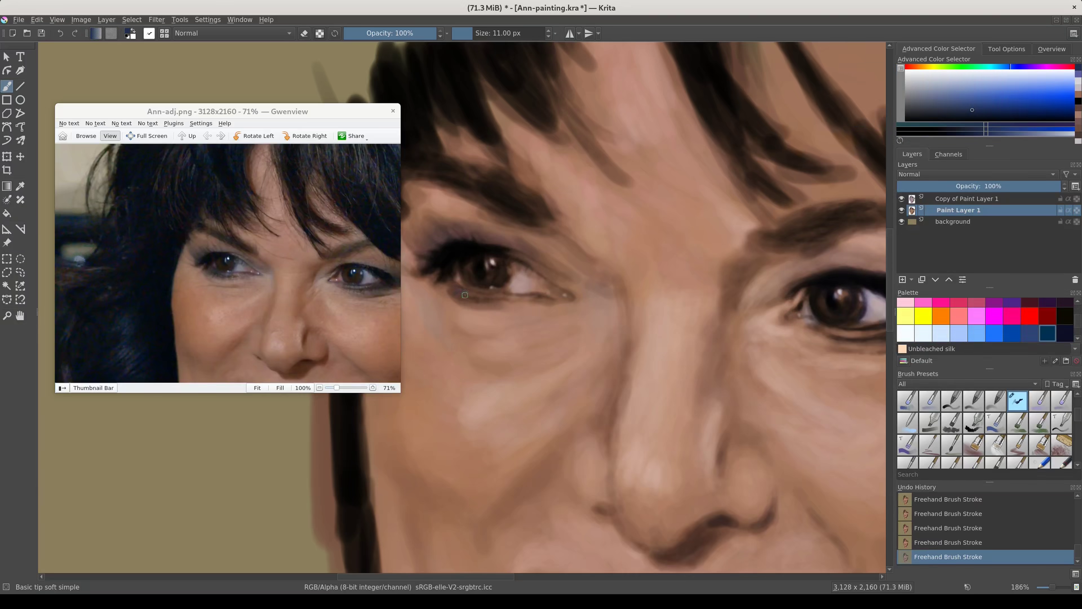
pyautogui.keyDown('ctrl'); pyautogui.click(461, 293); pyautogui.keyUp('ctrl')
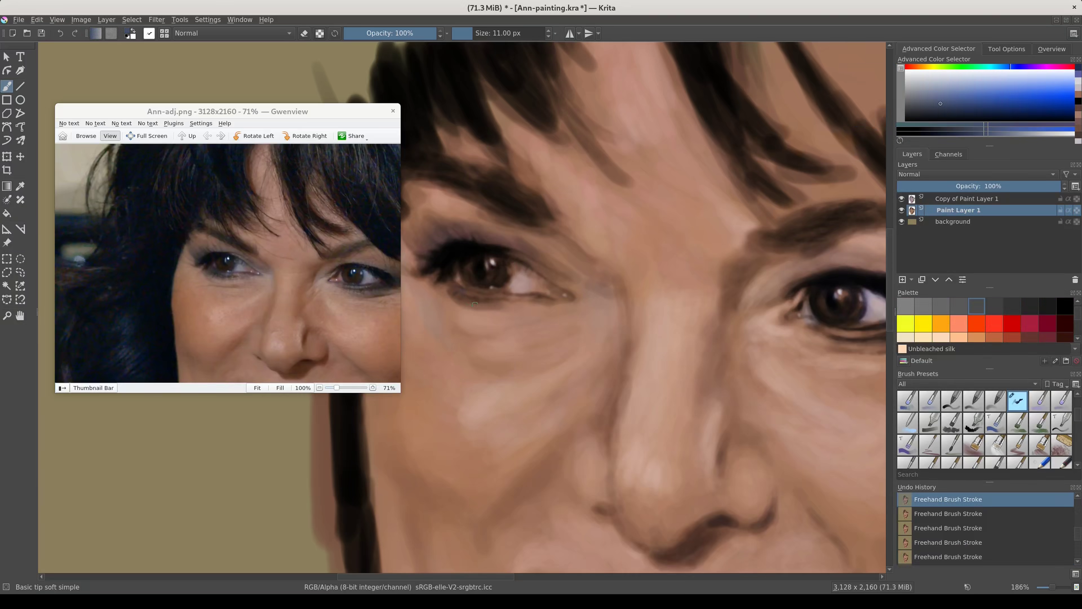
pyautogui.moveTo(464, 295); pyautogui.dragTo(471, 291)
pyautogui.hscroll(-2, 462, 307)
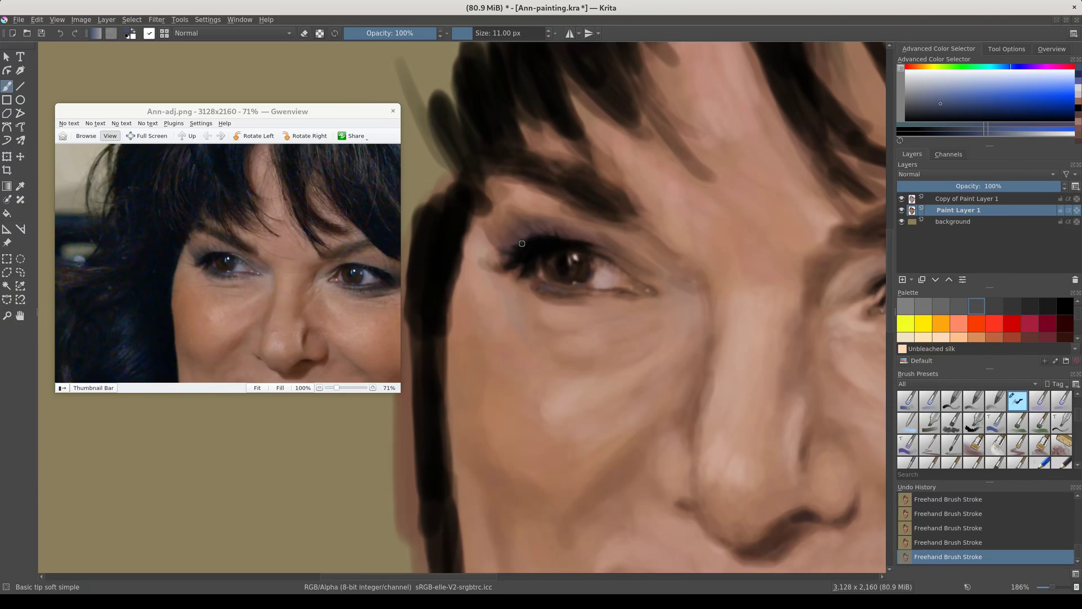
pyautogui.hotkey('alt', 'shift', 'c')
pyautogui.scroll(-5, 484, 242)
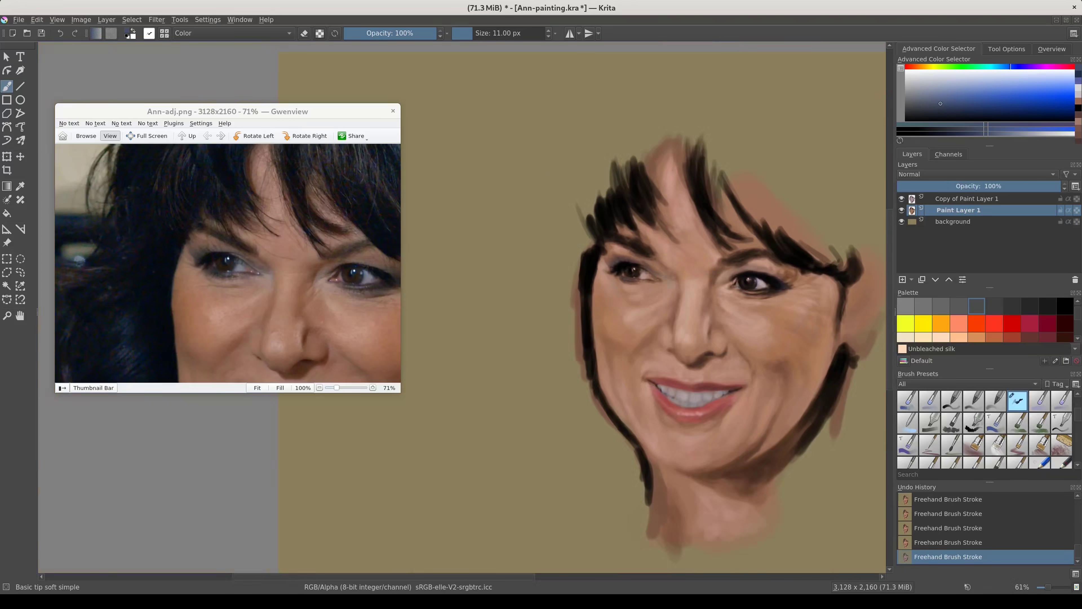
# Merge the copy layer down and lasso the left eye area.
pyautogui.click(257, 387)
pyautogui.hotkey('alt', 'Tab')
pyautogui.hotkey('ctrl', 'e')
pyautogui.hotkey('ctrl', 'r')
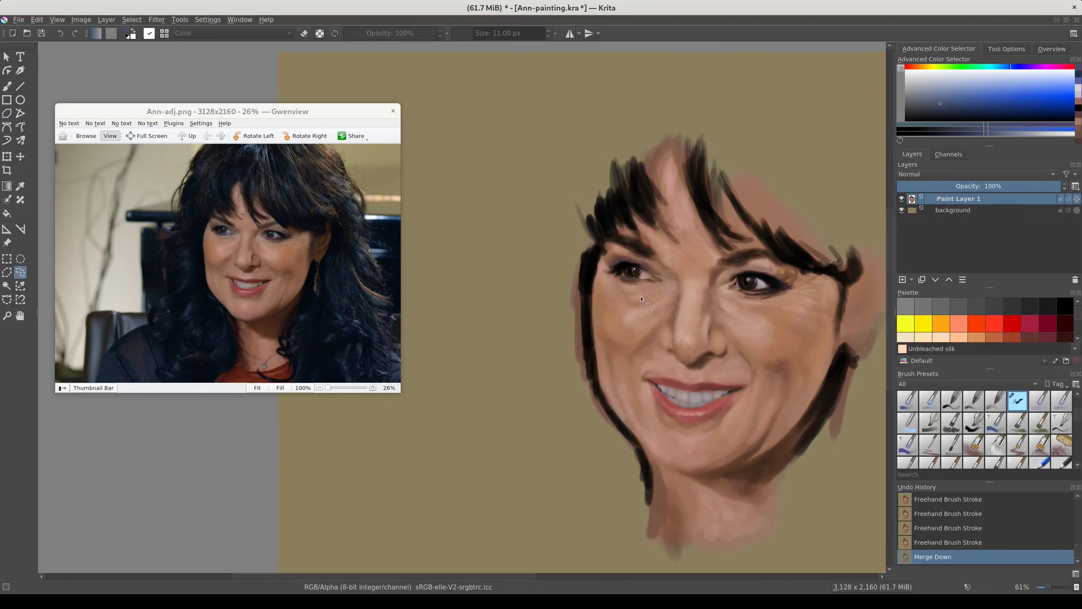
pyautogui.moveTo(675, 269); pyautogui.dragTo(601, 264)
# Copy and paste the eye area, nudge it slightly down, and merge it back down.
pyautogui.hotkey('ctrl', 'c')
pyautogui.hotkey('ctrl', 'v')
pyautogui.hotkey('ctrl', 't')
pyautogui.moveTo(667, 278); pyautogui.dragTo(668, 286)
pyautogui.press('Return')
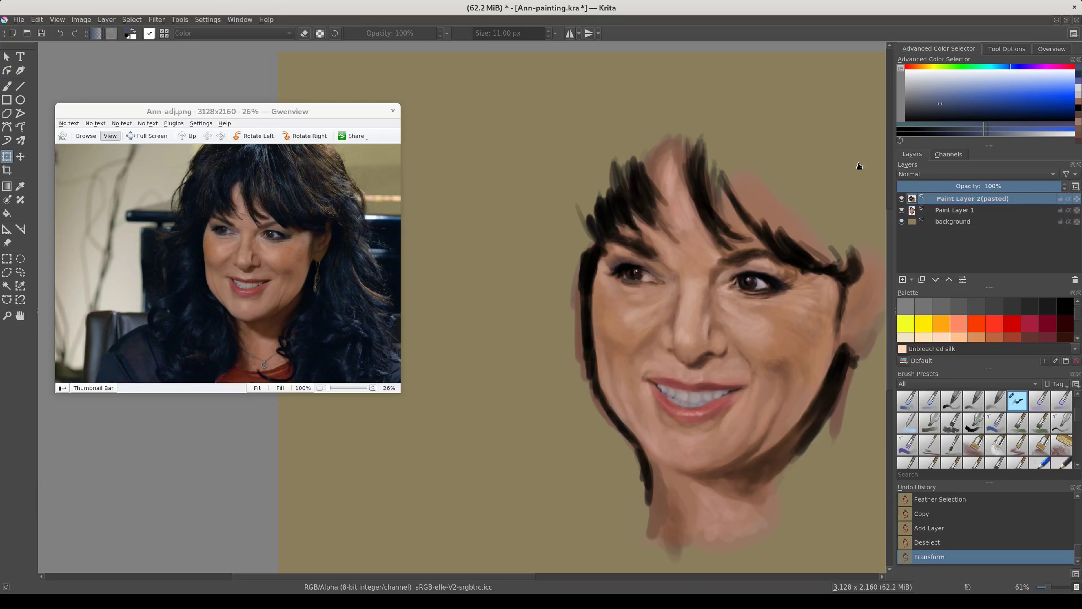
pyautogui.press('b')
pyautogui.hotkey('ctrl', 'e')
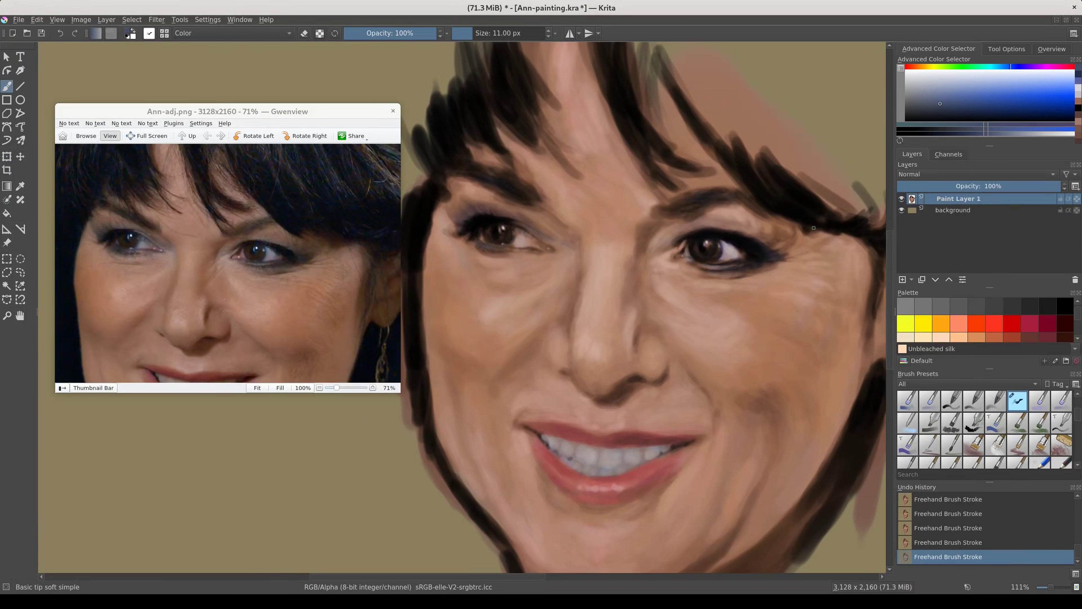
# Return the brush to Normal blending and soften the skin between the eyes with a sampled tone.
pyautogui.click(232, 33)
pyautogui.click(200, 55)
pyautogui.keyDown('ctrl'); pyautogui.click(467, 264); pyautogui.keyUp('ctrl')
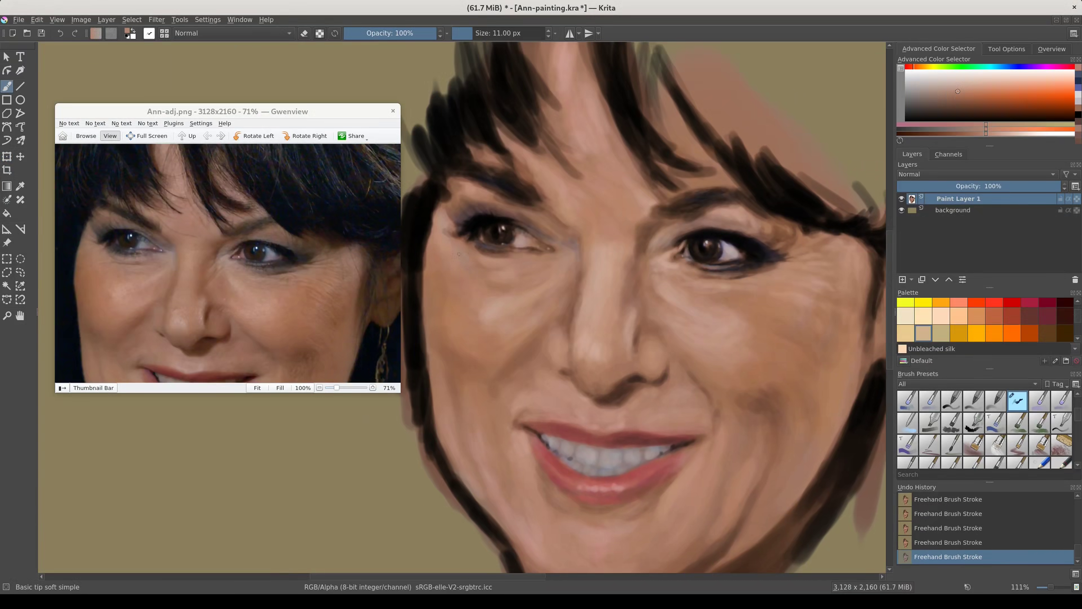
pyautogui.press('l')
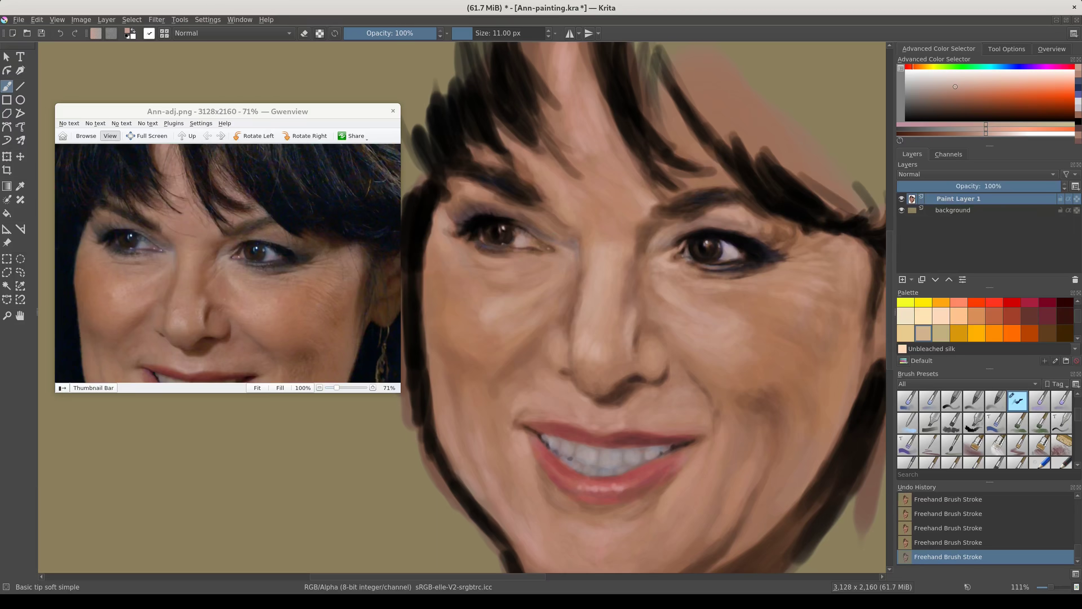
pyautogui.press(']')
pyautogui.press(']')
pyautogui.press(']')
pyautogui.press(']')
pyautogui.press(']')
pyautogui.press(']')
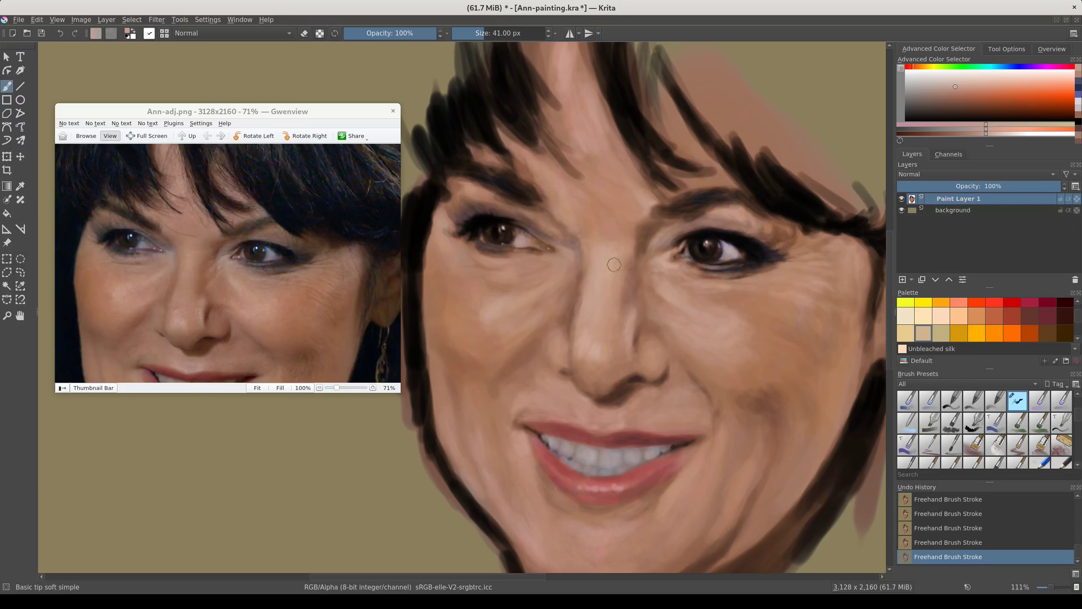
pyautogui.moveTo(550, 222); pyautogui.dragTo(556, 200)
# Sample lighter and darker skin tones from the cheeks and face, shrinking the brush to 30 px.
pyautogui.keyDown('ctrl'); pyautogui.click(505, 356); pyautogui.keyUp('ctrl')
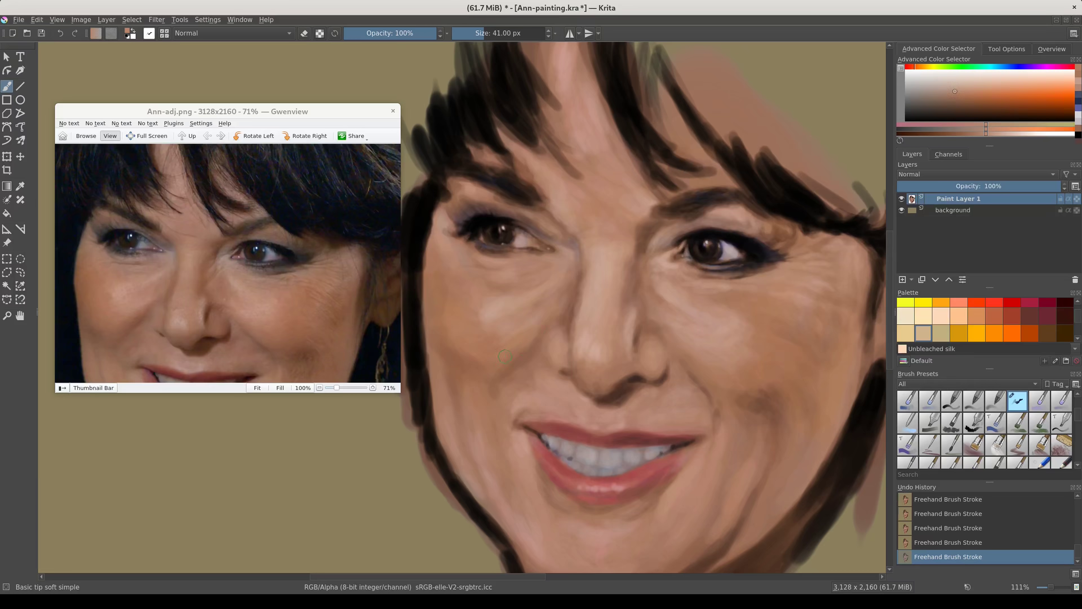
pyautogui.keyDown('ctrl'); pyautogui.click(484, 328); pyautogui.keyUp('ctrl')
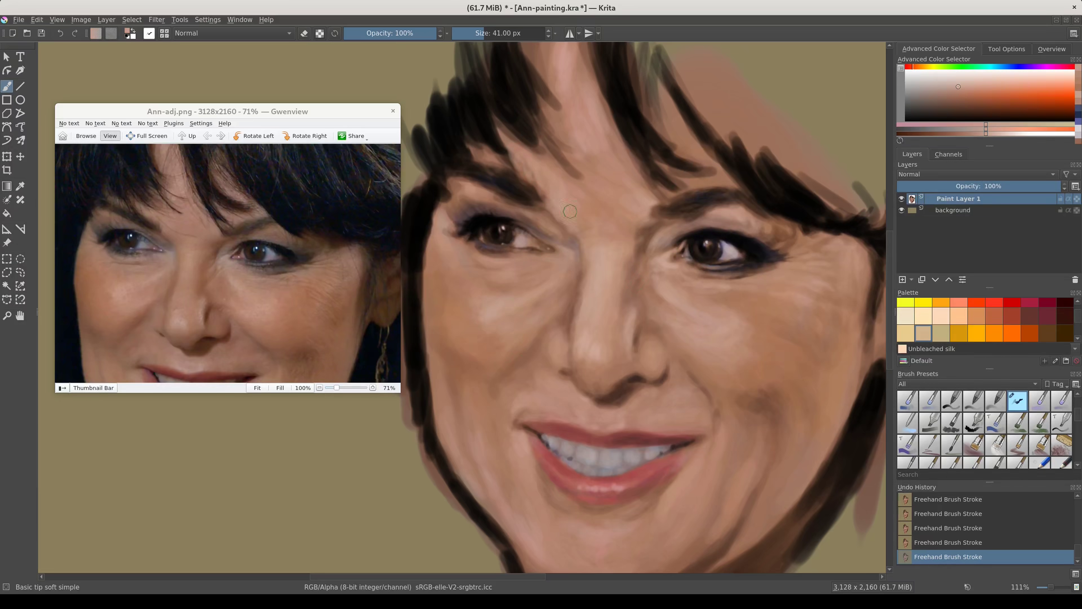
pyautogui.keyDown('ctrl'); pyautogui.click(571, 223); pyautogui.keyUp('ctrl')
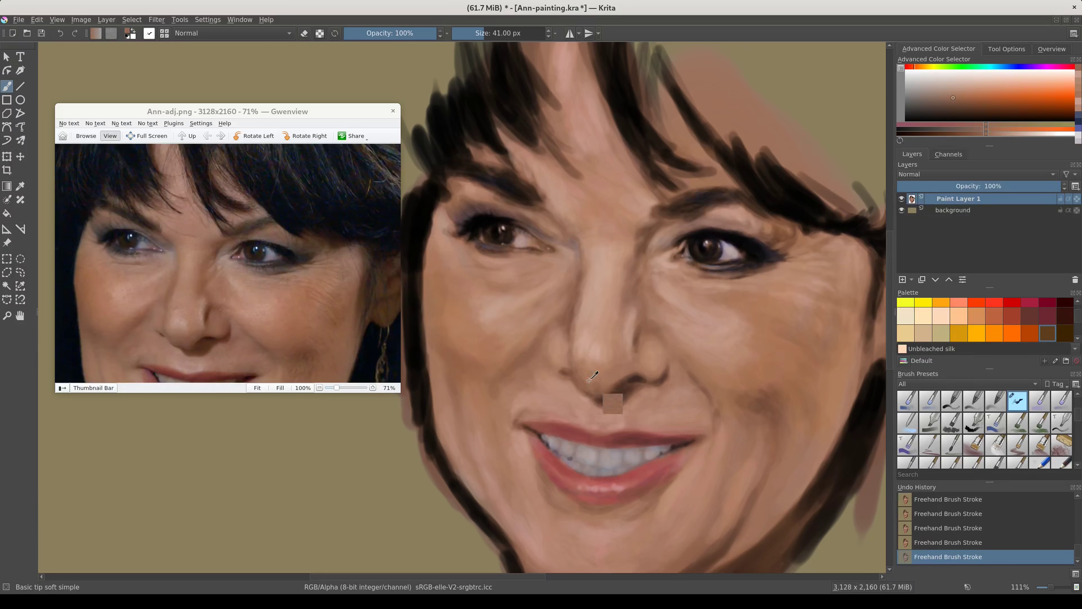
pyautogui.keyDown('ctrl'); pyautogui.click(596, 386); pyautogui.keyUp('ctrl')
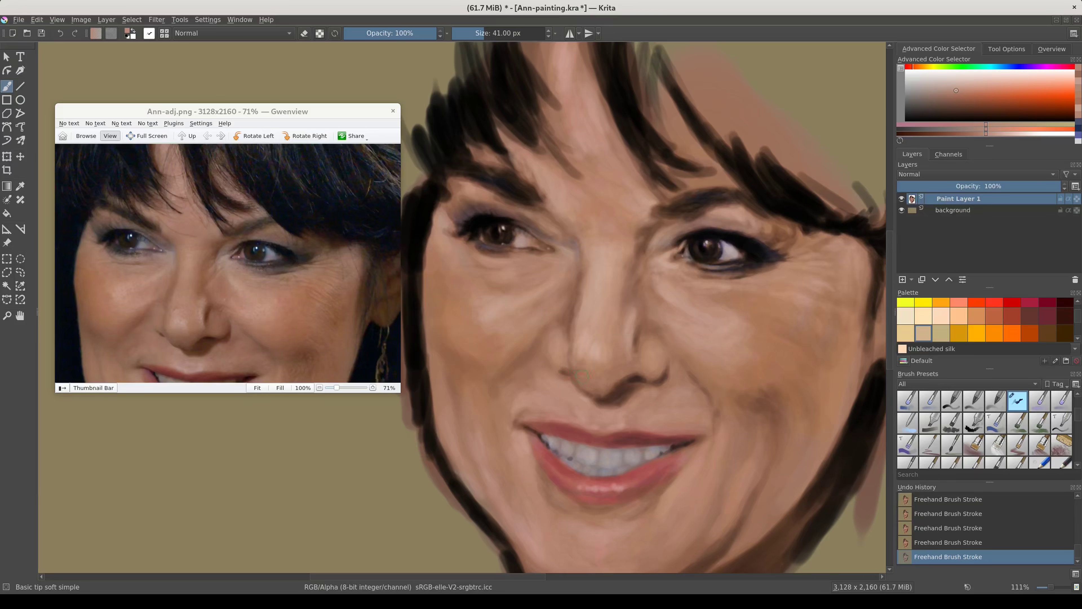
pyautogui.keyDown('ctrl'); pyautogui.click(577, 368); pyautogui.keyUp('ctrl')
pyautogui.keyDown('ctrl'); pyautogui.click(573, 361); pyautogui.keyUp('ctrl')
pyautogui.keyDown('ctrl'); pyautogui.click(561, 369); pyautogui.keyUp('ctrl')
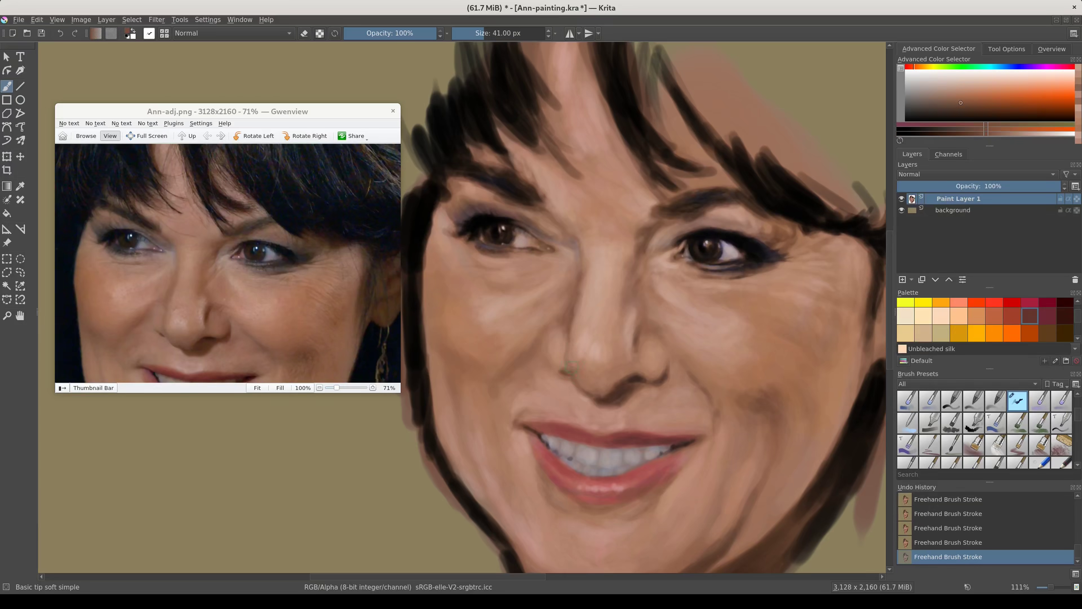
pyautogui.press('[')
pyautogui.press('[')
pyautogui.press('[')
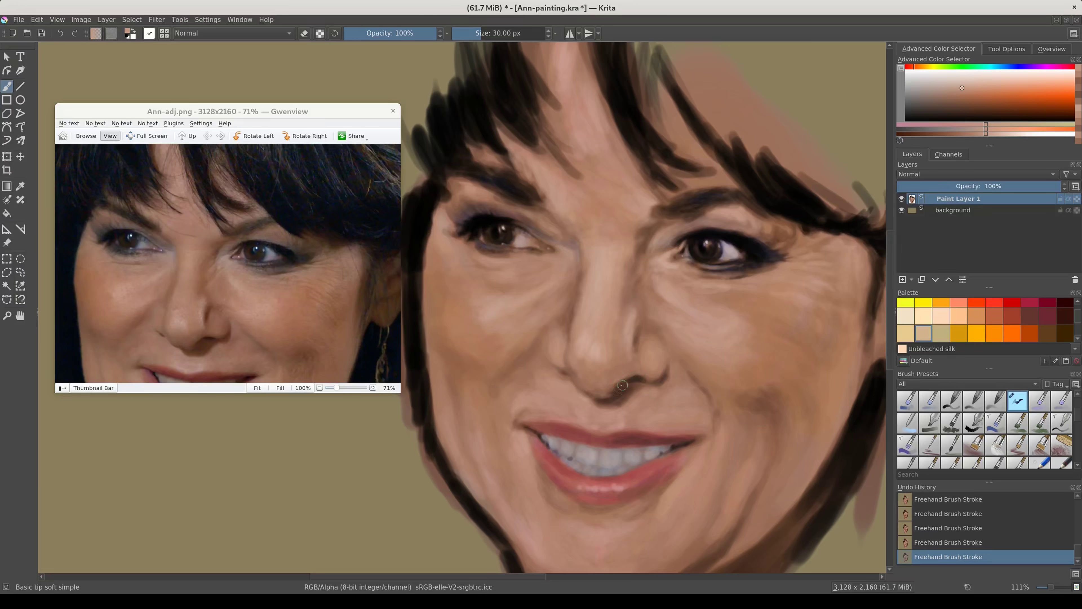
# Sample skin, nostril and red-brown tones around the nose, then switch to Color blending.
pyautogui.keyDown('ctrl'); pyautogui.click(620, 386); pyautogui.keyUp('ctrl')
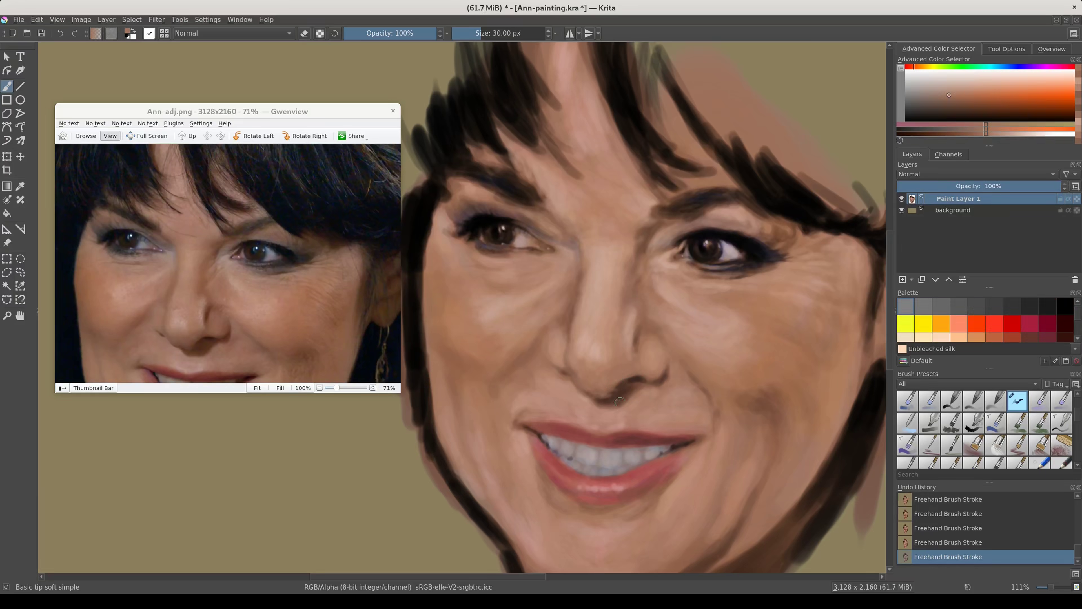
pyautogui.keyDown('ctrl'); pyautogui.click(617, 391); pyautogui.keyUp('ctrl')
pyautogui.keyDown('ctrl'); pyautogui.click(620, 390); pyautogui.keyUp('ctrl')
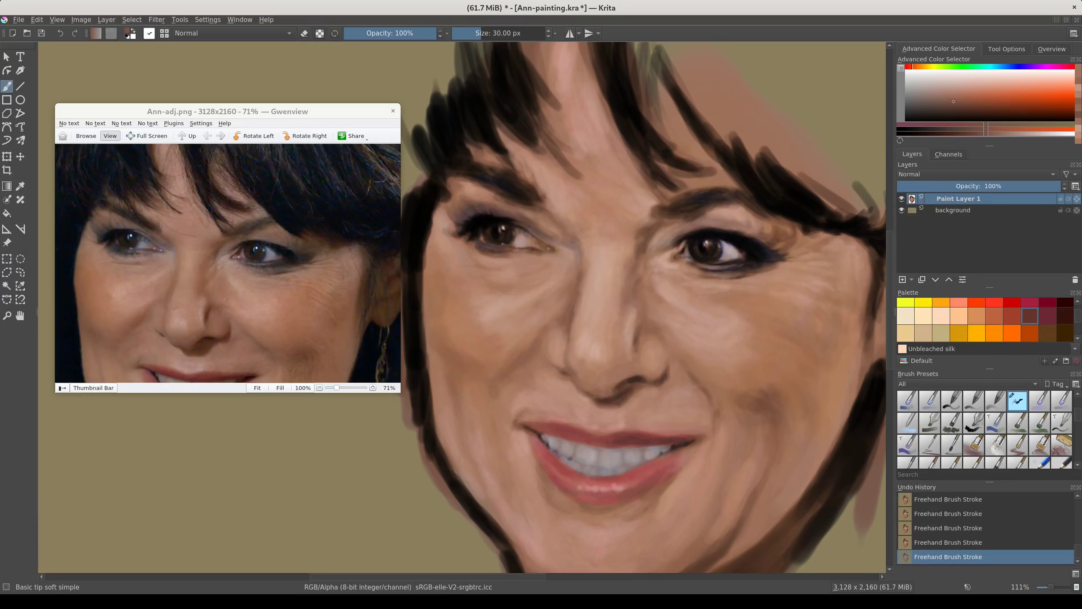
pyautogui.keyDown('ctrl'); pyautogui.click(627, 389); pyautogui.keyUp('ctrl')
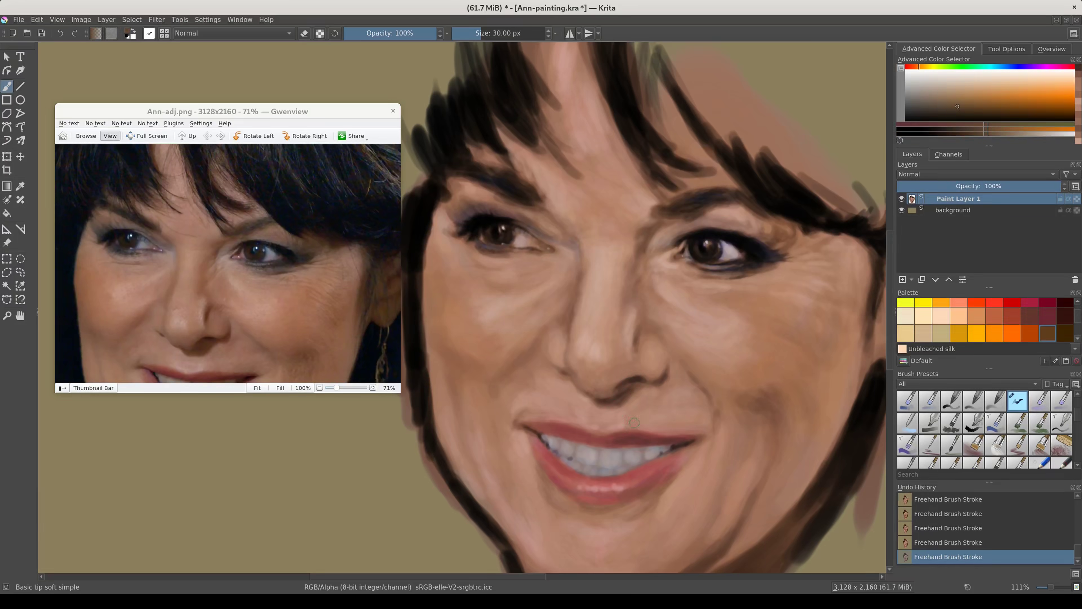
pyautogui.keyDown('ctrl'); pyautogui.click(652, 385); pyautogui.keyUp('ctrl')
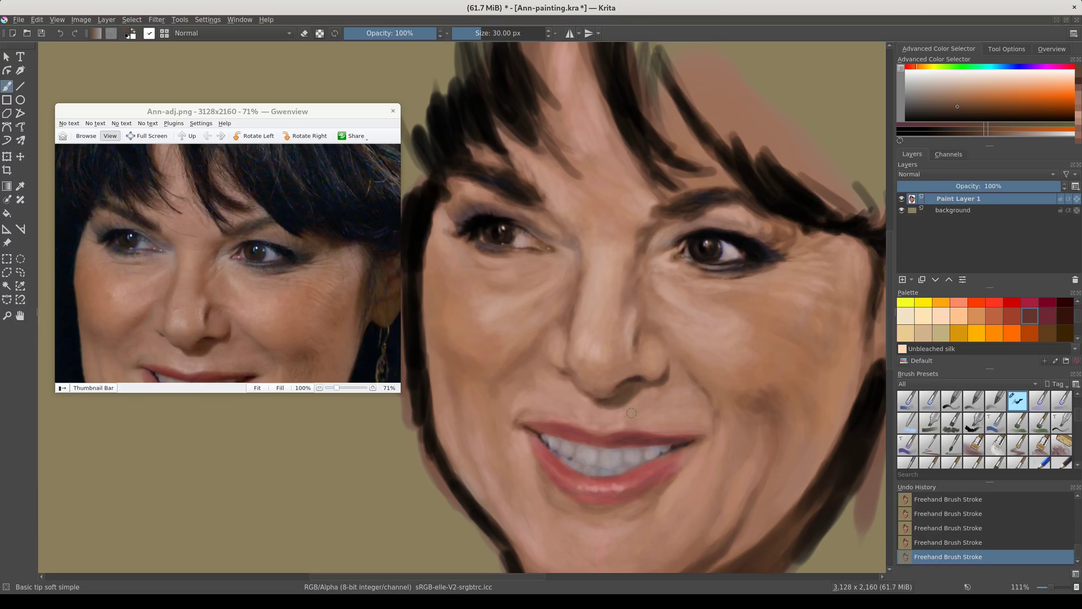
pyautogui.hotkey('alt', 'shift', 'c')
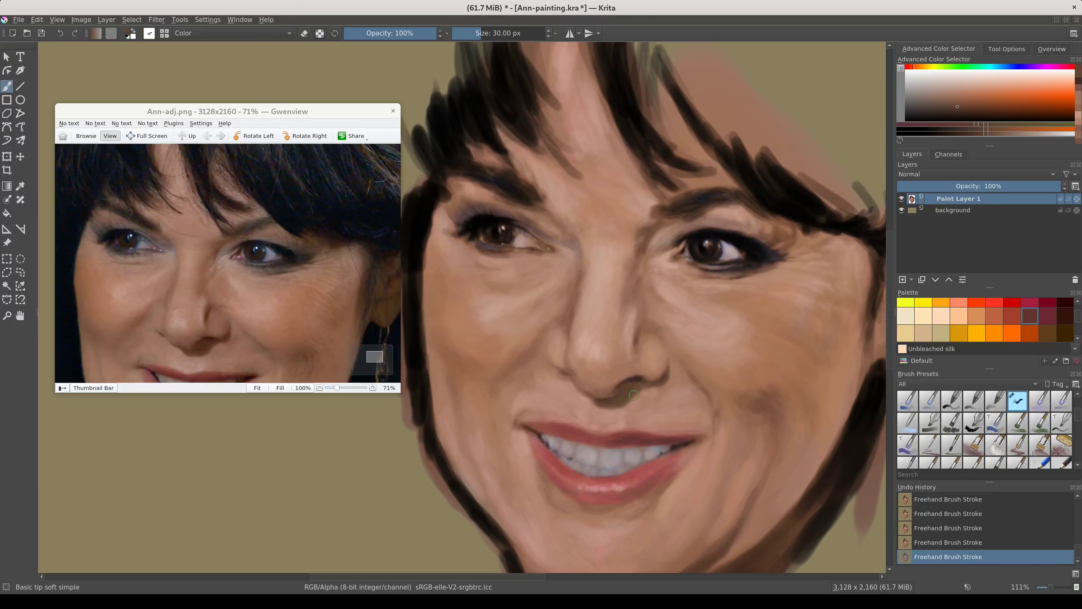
# Zoom out and paint near-black hair strands at the upper right and top of the head.
pyautogui.scroll(-5, 649, 399)
pyautogui.scroll(-5, 228, 262)
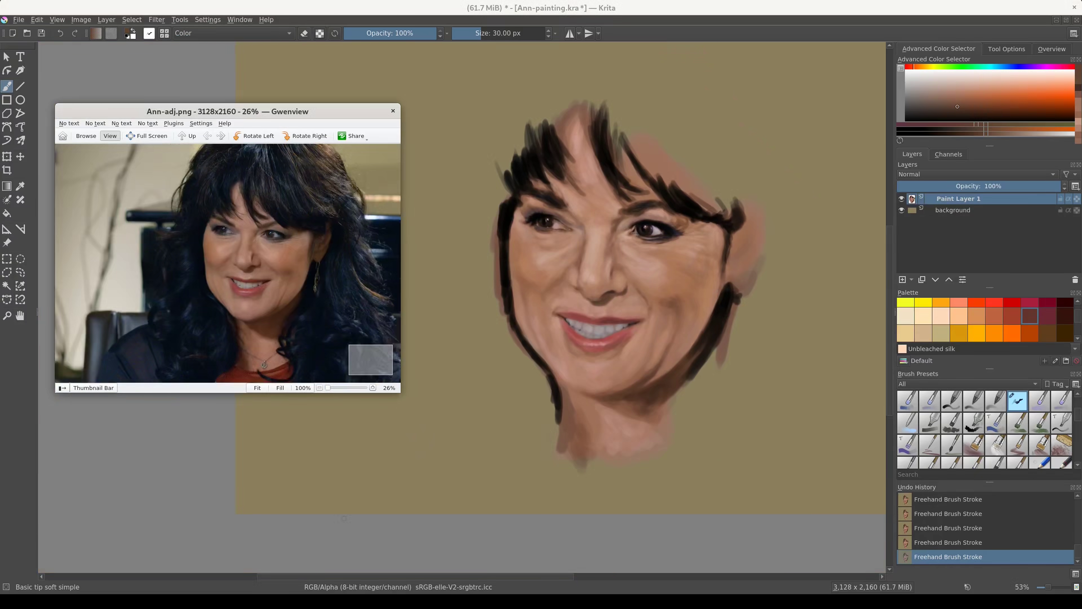
pyautogui.press('/')
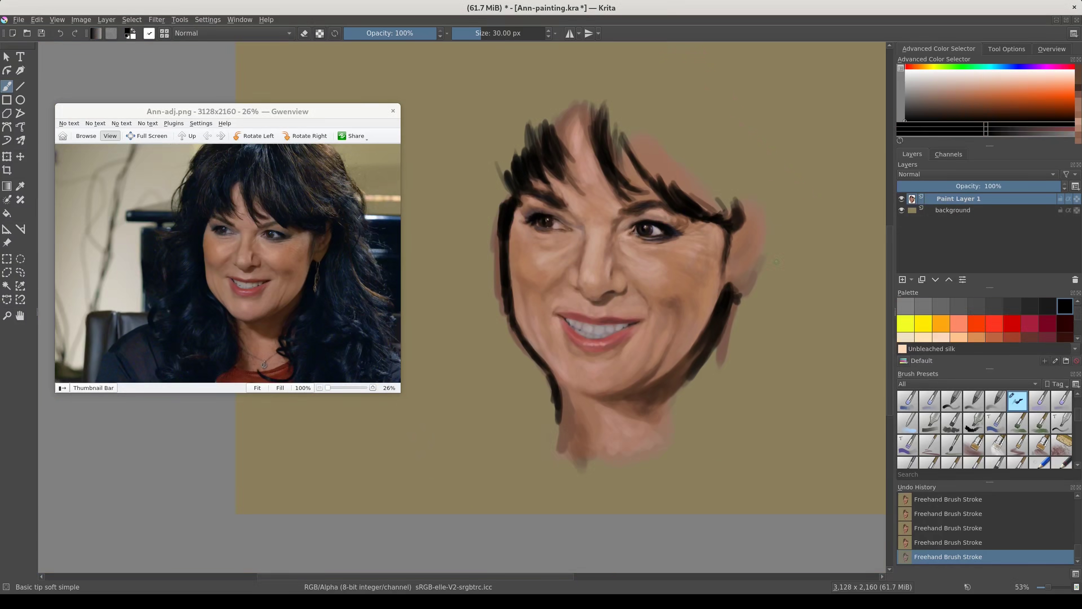
pyautogui.moveTo(616, 155); pyautogui.dragTo(669, 183)
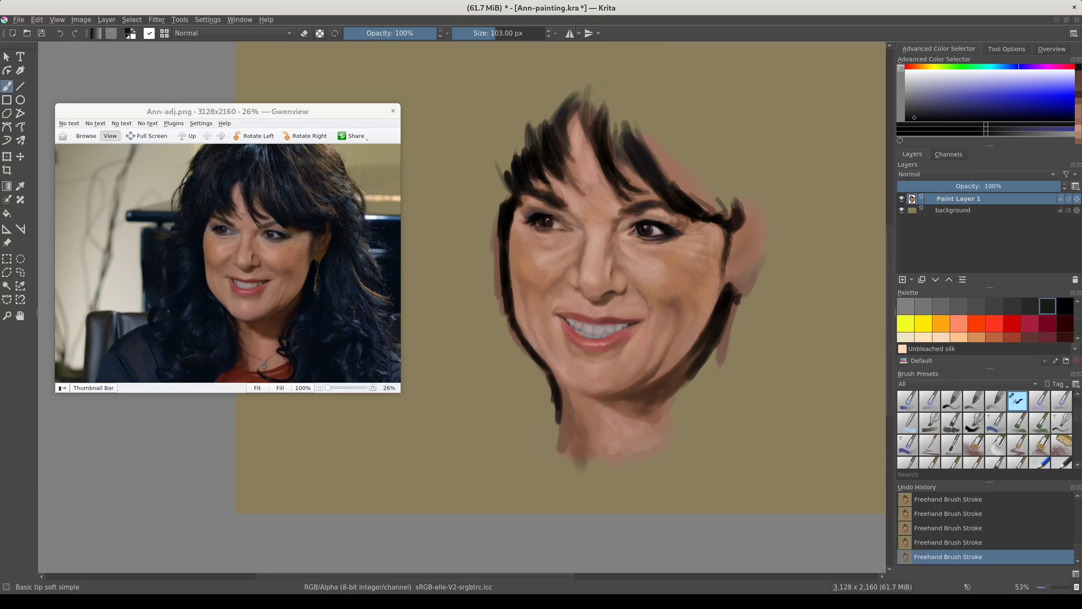
pyautogui.scroll(-2, 616, 154)
pyautogui.moveTo(614, 154)
pyautogui.mouseDown()
pyautogui.moveTo(625, 119)
pyautogui.moveTo(648, 117)
pyautogui.mouseUp()
pyautogui.moveTo(645, 166)
pyautogui.mouseDown()
pyautogui.moveTo(637, 129)
pyautogui.moveTo(588, 121)
pyautogui.mouseUp()
pyautogui.moveTo(609, 162); pyautogui.dragTo(584, 128)
# Tint the crown hair purple with Color blending, then return to Normal blending.
pyautogui.click(232, 33)
pyautogui.click(196, 141)
pyautogui.click(1012, 332)
pyautogui.click(1047, 332)
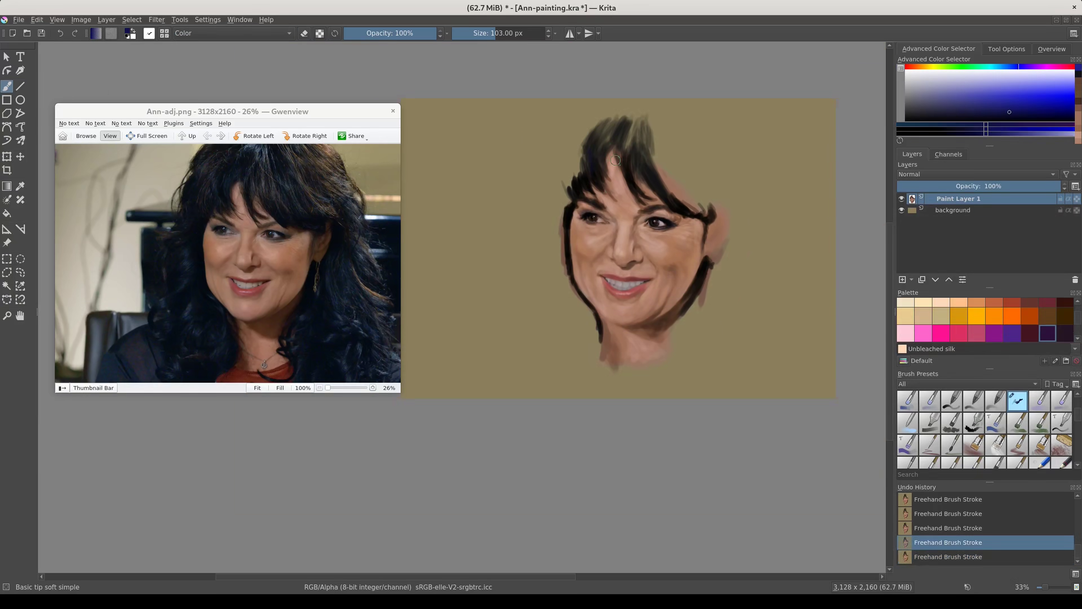
pyautogui.moveTo(643, 142); pyautogui.dragTo(641, 119)
pyautogui.click(232, 33)
pyautogui.click(191, 17)
# Paint black hair along the left side, across the top, into the right bangs and down the right.
pyautogui.press('d')
pyautogui.moveTo(591, 136)
pyautogui.mouseDown()
pyautogui.moveTo(558, 202)
pyautogui.moveTo(613, 118)
pyautogui.mouseUp()
pyautogui.press('[')
pyautogui.moveTo(652, 175)
pyautogui.mouseDown()
pyautogui.moveTo(641, 123)
pyautogui.moveTo(622, 123)
pyautogui.mouseUp()
pyautogui.moveTo(560, 222); pyautogui.dragTo(570, 155)
pyautogui.moveTo(692, 209)
pyautogui.mouseDown()
pyautogui.moveTo(659, 159)
pyautogui.moveTo(713, 221)
pyautogui.moveTo(653, 134)
pyautogui.moveTo(716, 192)
pyautogui.mouseUp()
pyautogui.moveTo(678, 138)
pyautogui.mouseDown()
pyautogui.moveTo(715, 186)
pyautogui.moveTo(641, 102)
pyautogui.moveTo(650, 131)
pyautogui.moveTo(656, 100)
pyautogui.moveTo(700, 157)
pyautogui.mouseUp()
pyautogui.moveTo(667, 102)
pyautogui.mouseDown()
pyautogui.moveTo(635, 132)
pyautogui.moveTo(590, 100)
pyautogui.mouseUp()
pyautogui.moveTo(725, 194)
pyautogui.mouseDown()
pyautogui.moveTo(731, 245)
pyautogui.moveTo(757, 222)
pyautogui.moveTo(707, 273)
pyautogui.moveTo(743, 257)
pyautogui.moveTo(739, 197)
pyautogui.moveTo(707, 179)
pyautogui.moveTo(699, 141)
pyautogui.mouseUp()
pyautogui.click(1019, 68)
pyautogui.click(1010, 112)
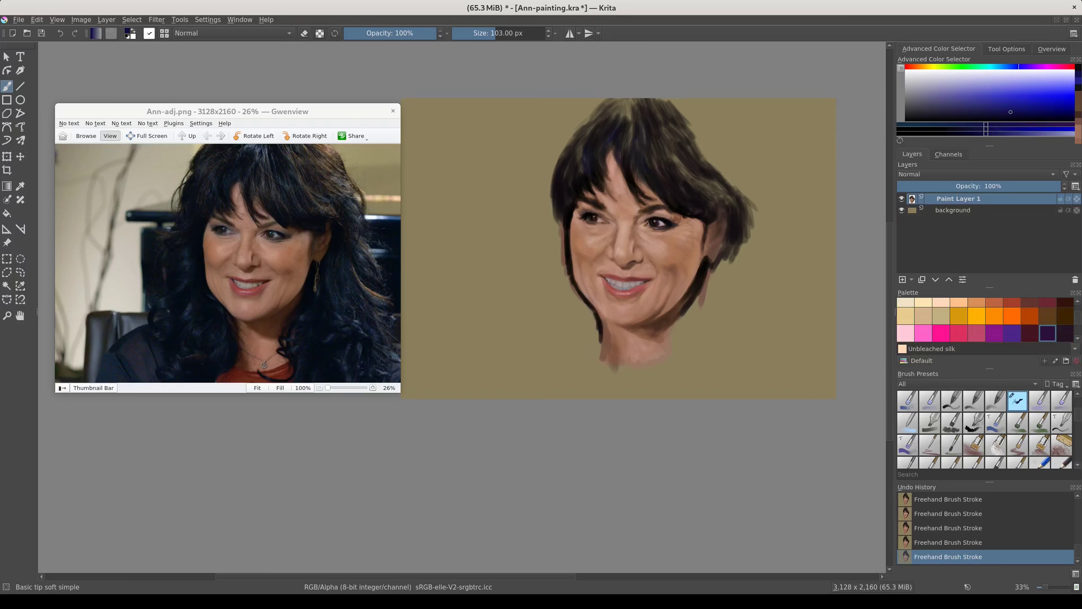
# Tint the crown blue-purple, then darken the hair's right side, left edge and top.
pyautogui.moveTo(615, 109)
pyautogui.mouseDown()
pyautogui.moveTo(633, 143)
pyautogui.moveTo(686, 184)
pyautogui.mouseUp()
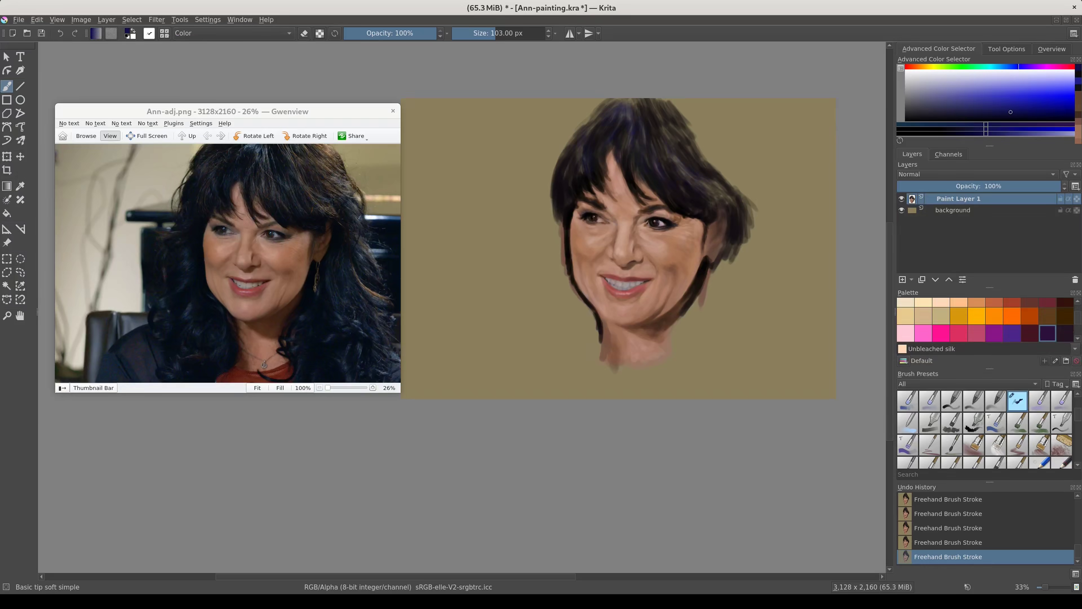
pyautogui.keyDown('ctrl'); pyautogui.click(633, 119); pyautogui.keyUp('ctrl')
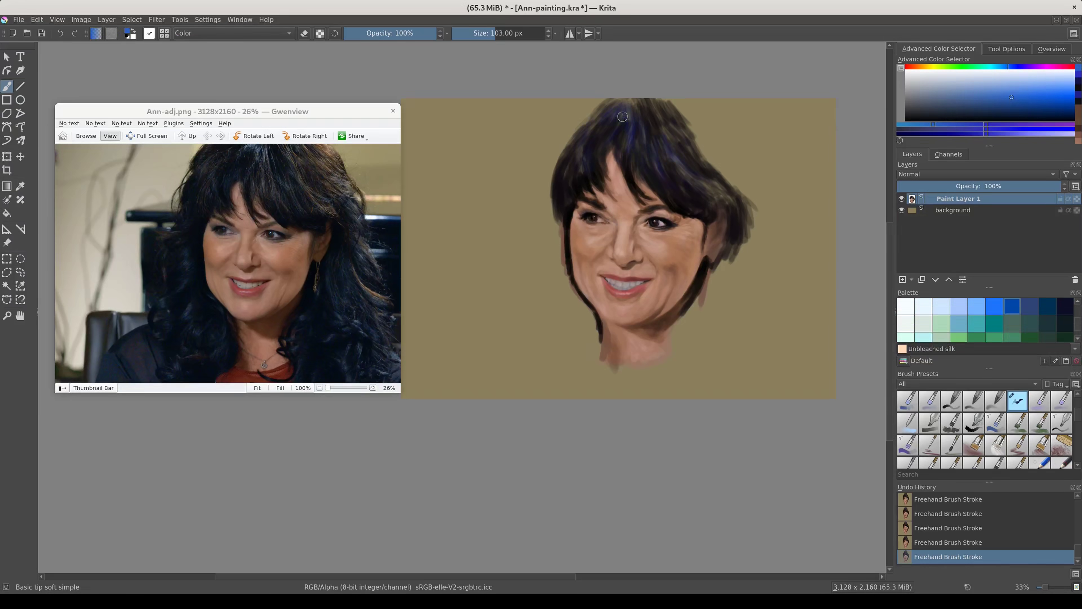
pyautogui.hotkey('alt', 'shift', 'n')
pyautogui.keyDown('ctrl'); pyautogui.click(654, 145); pyautogui.keyUp('ctrl')
pyautogui.moveTo(701, 166)
pyautogui.mouseDown()
pyautogui.moveTo(740, 210)
pyautogui.moveTo(729, 217)
pyautogui.moveTo(687, 172)
pyautogui.mouseUp()
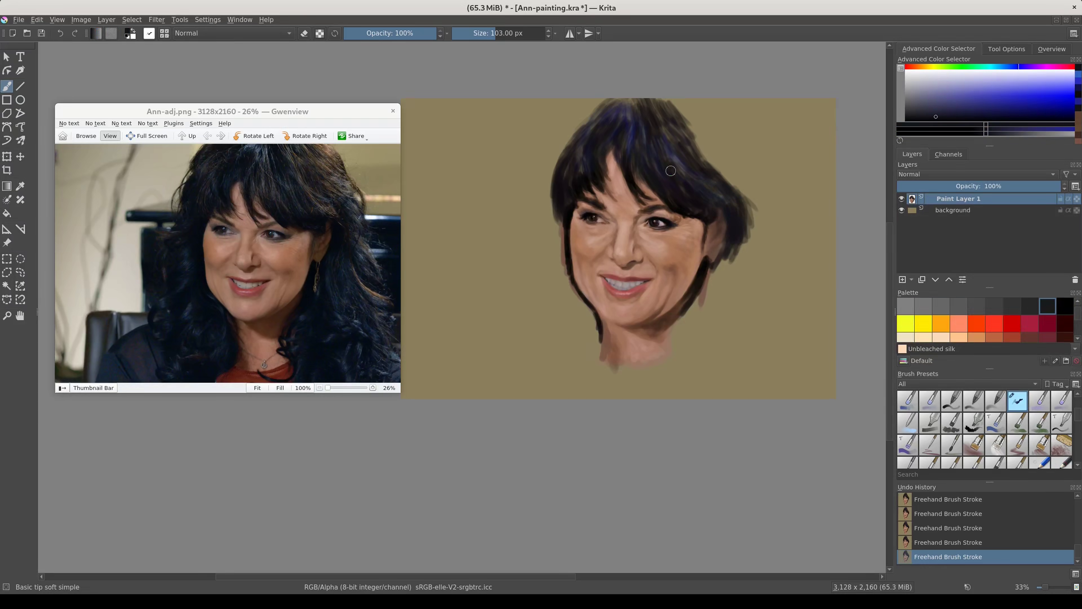
pyautogui.moveTo(579, 123); pyautogui.dragTo(566, 121)
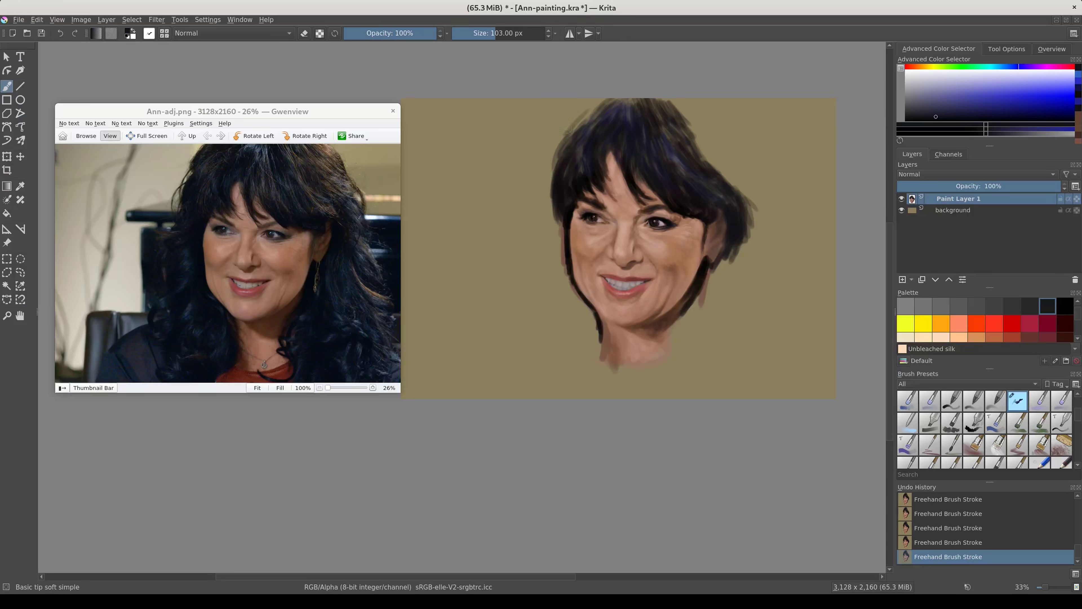
pyautogui.moveTo(557, 163)
pyautogui.mouseDown()
pyautogui.moveTo(581, 104)
pyautogui.moveTo(597, 102)
pyautogui.moveTo(575, 119)
pyautogui.moveTo(609, 108)
pyautogui.moveTo(640, 118)
pyautogui.mouseUp()
# Paint wispy black strands out from the left side of the hair and more on the crown.
pyautogui.moveTo(563, 217); pyautogui.dragTo(535, 296)
pyautogui.moveTo(560, 238); pyautogui.dragTo(533, 277)
pyautogui.moveTo(556, 215)
pyautogui.mouseDown()
pyautogui.moveTo(543, 275)
pyautogui.moveTo(568, 299)
pyautogui.mouseUp()
pyautogui.click(1065, 306)
pyautogui.moveTo(648, 132)
pyautogui.mouseDown()
pyautogui.moveTo(669, 113)
pyautogui.moveTo(610, 134)
pyautogui.moveTo(606, 104)
pyautogui.mouseUp()
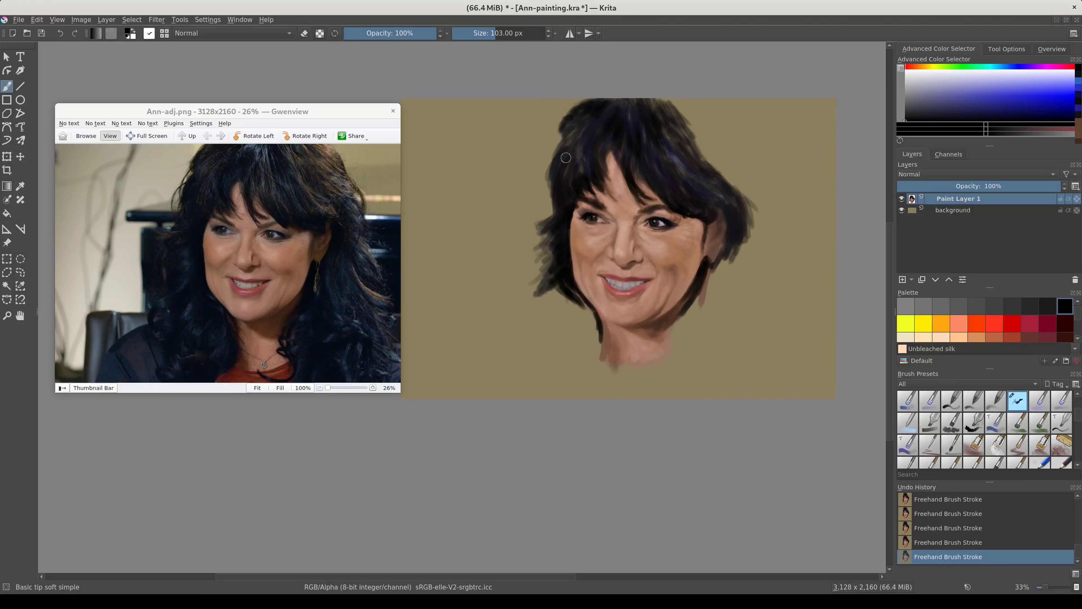
pyautogui.moveTo(554, 208); pyautogui.dragTo(546, 201)
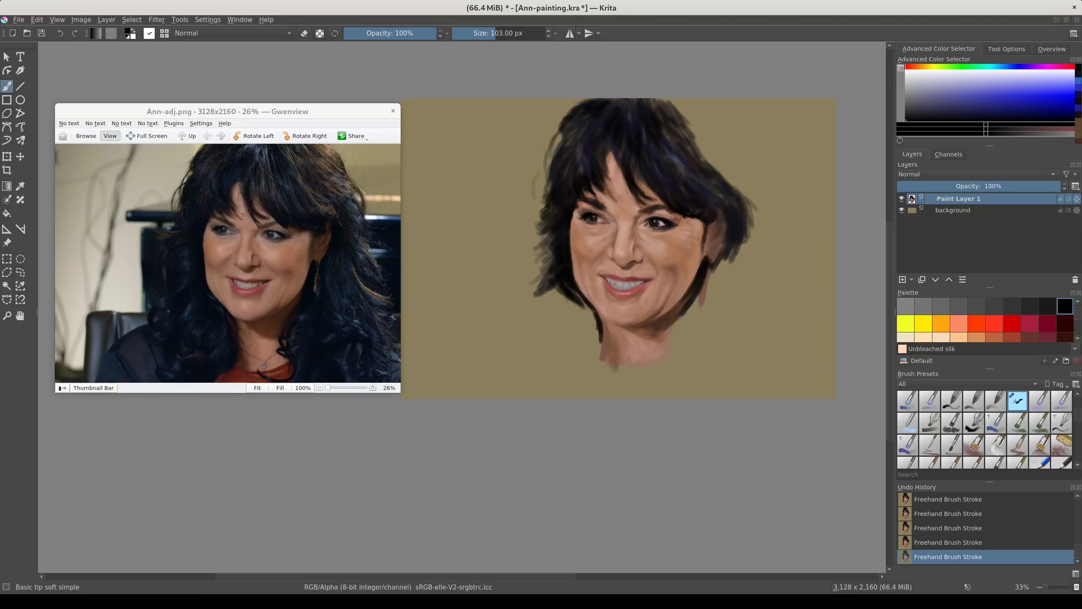
pyautogui.moveTo(536, 211); pyautogui.dragTo(544, 184)
# Paint dark strands down the lower-left hair beside the neck and add Paint Layer 2.
pyautogui.press('e')
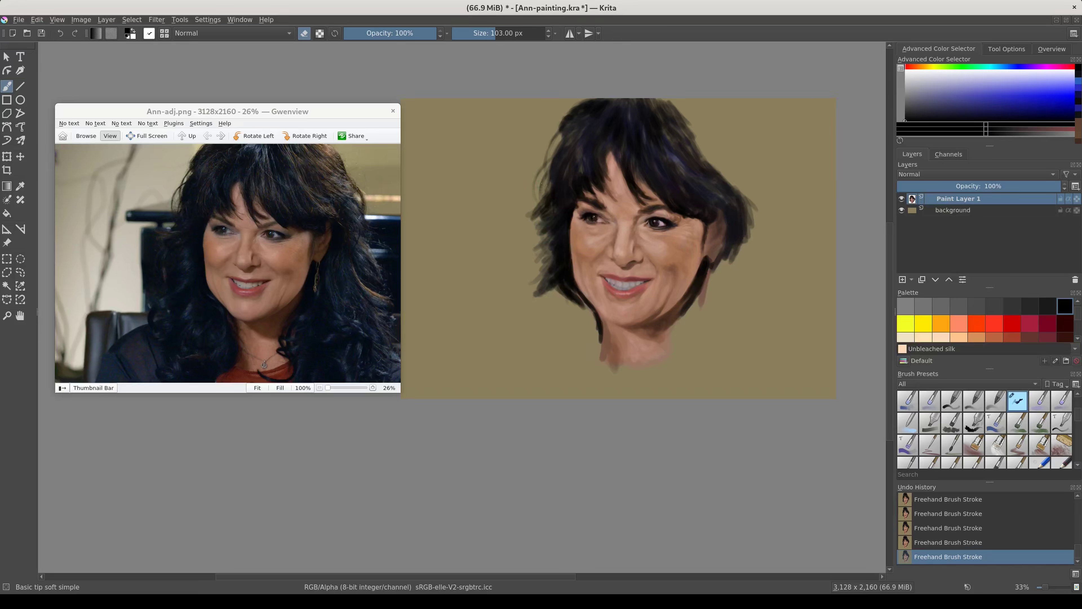
pyautogui.press('e')
pyautogui.moveTo(554, 209); pyautogui.dragTo(528, 230)
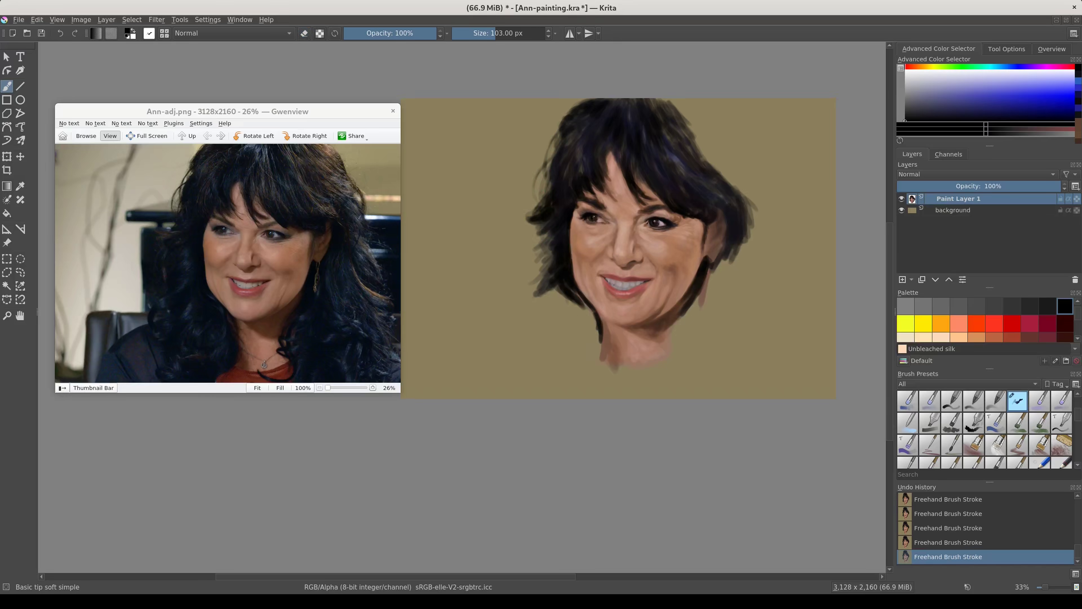
pyautogui.moveTo(596, 305)
pyautogui.mouseDown()
pyautogui.moveTo(585, 326)
pyautogui.moveTo(594, 352)
pyautogui.moveTo(572, 342)
pyautogui.mouseUp()
pyautogui.moveTo(558, 295)
pyautogui.mouseDown()
pyautogui.moveTo(578, 333)
pyautogui.moveTo(549, 300)
pyautogui.moveTo(567, 358)
pyautogui.moveTo(563, 320)
pyautogui.moveTo(545, 303)
pyautogui.moveTo(524, 337)
pyautogui.moveTo(522, 324)
pyautogui.mouseUp()
pyautogui.moveTo(550, 260); pyautogui.dragTo(520, 313)
pyautogui.press('Insert')
# Pick a dark blue and paint a blue strand in the lower-left hair.
pyautogui.scroll(-5, 989, 319)
pyautogui.click(1064, 333)
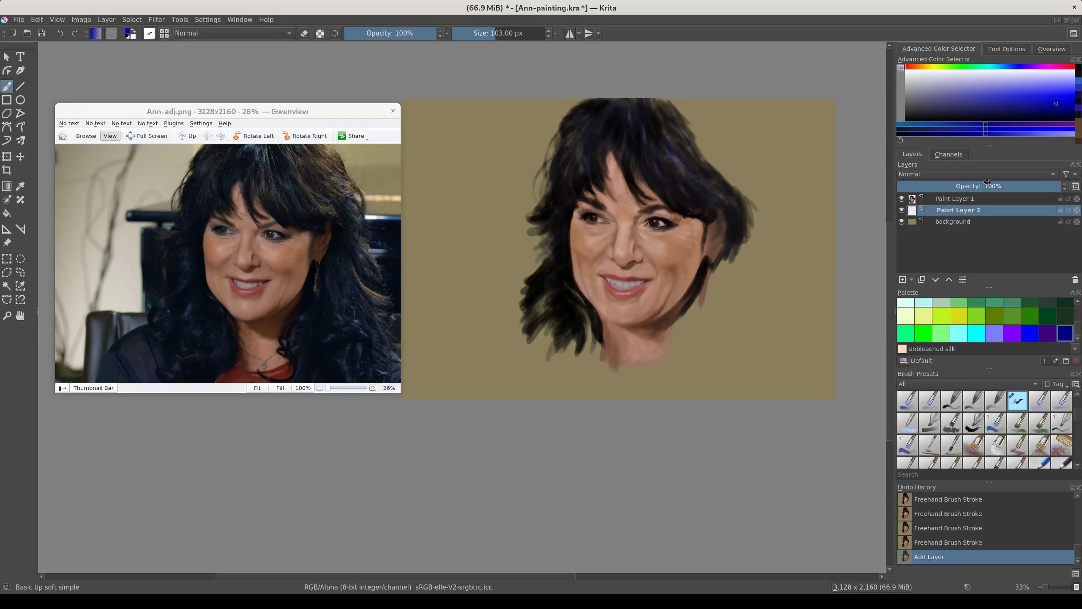
pyautogui.click(1057, 103)
pyautogui.moveTo(545, 298); pyautogui.dragTo(535, 315)
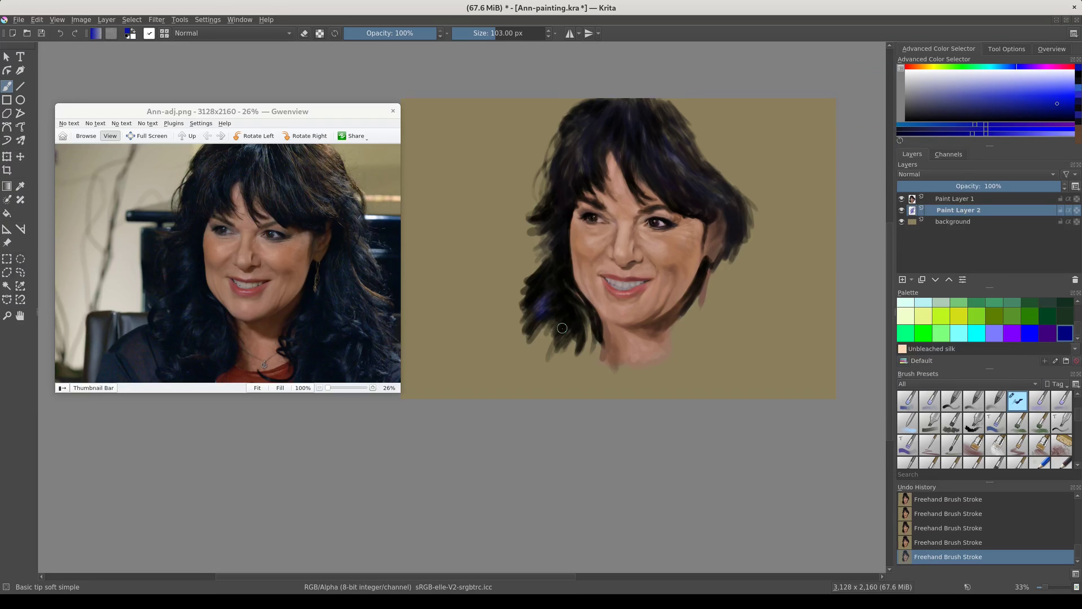
# Try a lowered lightness curve with the colour adjustment filter, then undo it.
pyautogui.hotkey('ctrl', 'm')
pyautogui.click(820, 400)
pyautogui.click(809, 449)
pyautogui.moveTo(903, 467); pyautogui.dragTo(958, 443)
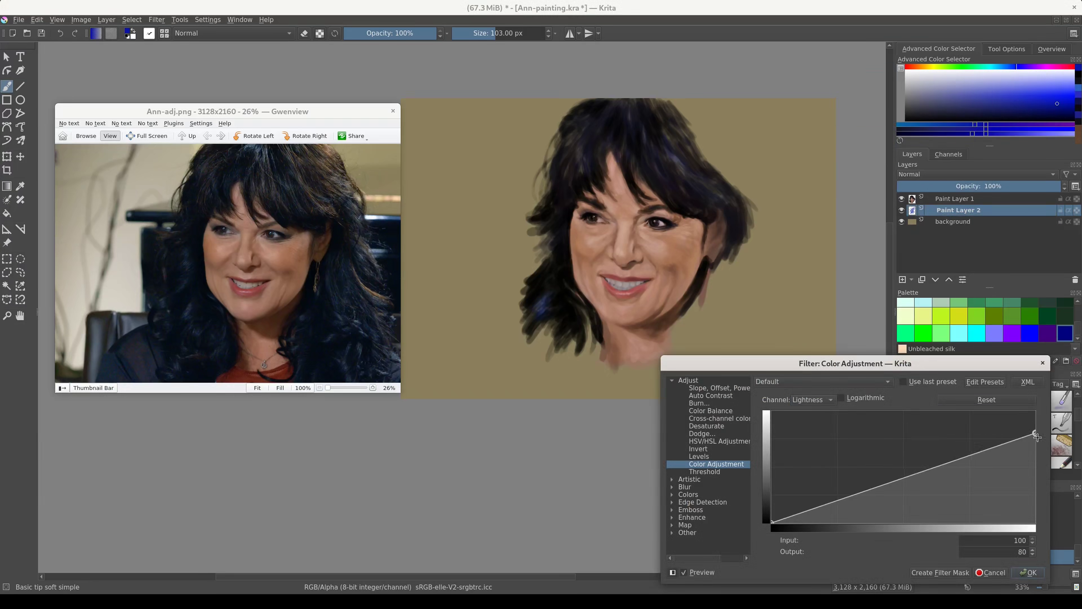
pyautogui.click(1028, 572)
pyautogui.hotkey('ctrl', 'z')
# Add more blue strands to the left and right hair.
pyautogui.moveTo(546, 233); pyautogui.dragTo(546, 256)
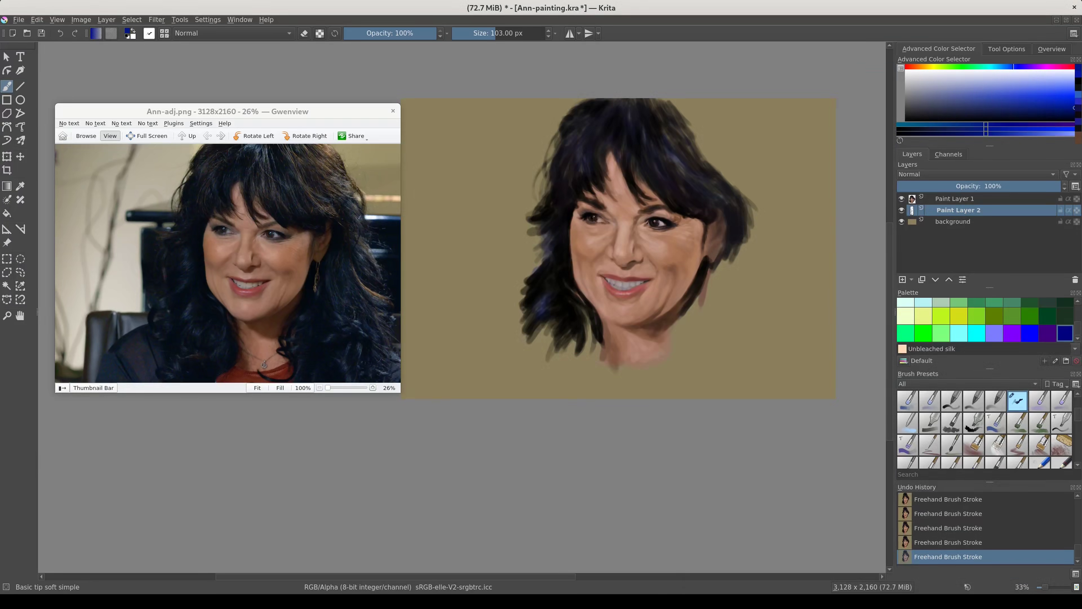
pyautogui.moveTo(733, 249); pyautogui.dragTo(780, 308)
pyautogui.moveTo(542, 260); pyautogui.dragTo(517, 300)
# On Paint Layer 1, paint black strands over the left and right hair.
pyautogui.press('pageup')
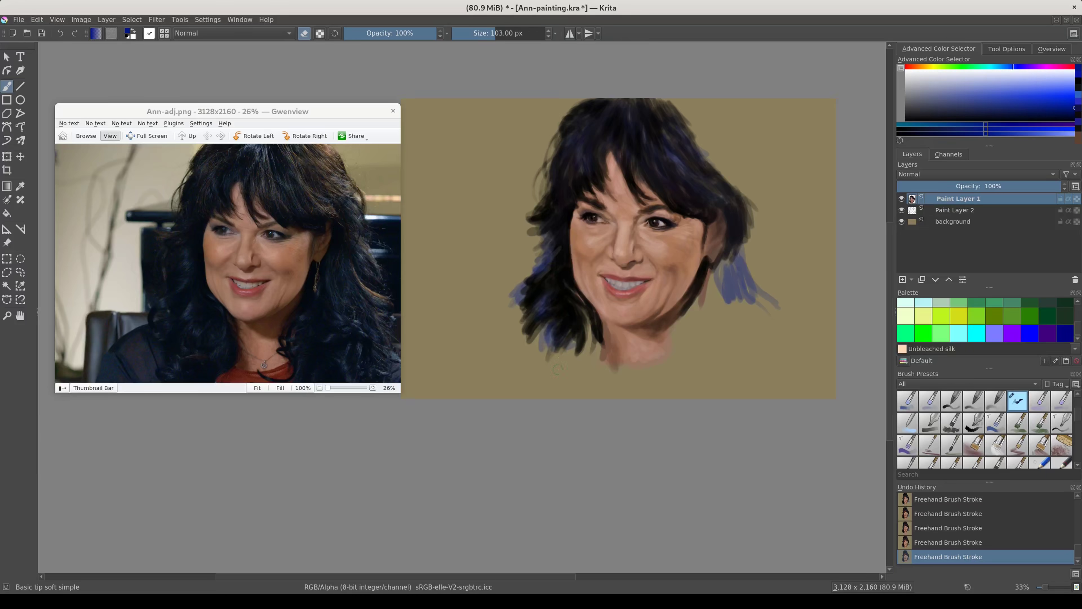
pyautogui.press('e')
pyautogui.press('d')
pyautogui.moveTo(534, 273); pyautogui.dragTo(530, 226)
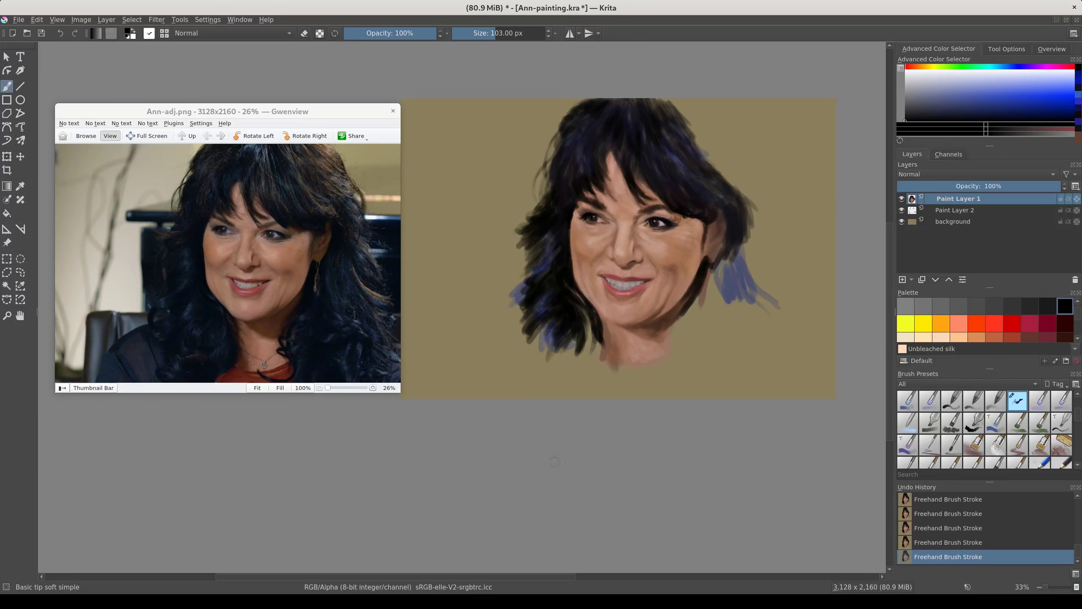
pyautogui.moveTo(729, 218); pyautogui.dragTo(714, 336)
pyautogui.moveTo(725, 273); pyautogui.dragTo(726, 337)
pyautogui.moveTo(717, 295); pyautogui.dragTo(720, 328)
# Darken the right-side hair near the jaw and chin, plus the upper-left hair.
pyautogui.moveTo(727, 260); pyautogui.dragTo(739, 337)
pyautogui.moveTo(744, 239)
pyautogui.mouseDown()
pyautogui.moveTo(752, 302)
pyautogui.moveTo(728, 279)
pyautogui.mouseUp()
pyautogui.moveTo(745, 262)
pyautogui.mouseDown()
pyautogui.moveTo(750, 294)
pyautogui.moveTo(732, 324)
pyautogui.mouseUp()
pyautogui.moveTo(739, 296)
pyautogui.mouseDown()
pyautogui.moveTo(712, 333)
pyautogui.moveTo(693, 329)
pyautogui.mouseUp()
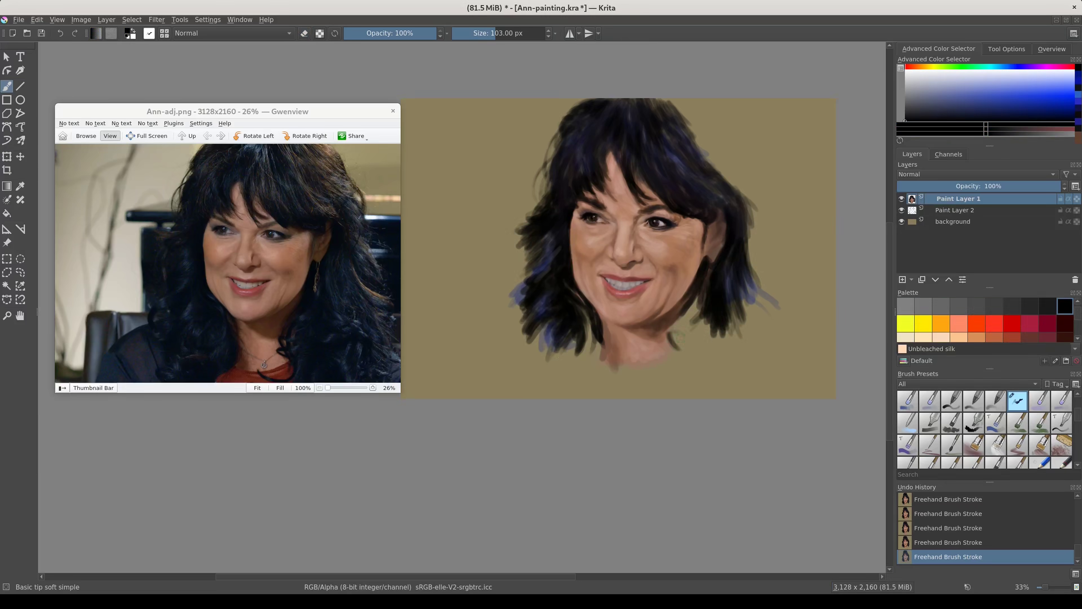
pyautogui.moveTo(686, 343)
pyautogui.mouseDown()
pyautogui.moveTo(705, 304)
pyautogui.moveTo(686, 326)
pyautogui.mouseUp()
pyautogui.moveTo(716, 279); pyautogui.dragTo(688, 318)
pyautogui.moveTo(563, 132)
pyautogui.mouseDown()
pyautogui.moveTo(556, 145)
pyautogui.moveTo(594, 100)
pyautogui.mouseUp()
# Pick a beige skin tone, save the painting, and merge the top layer down.
pyautogui.click(955, 92)
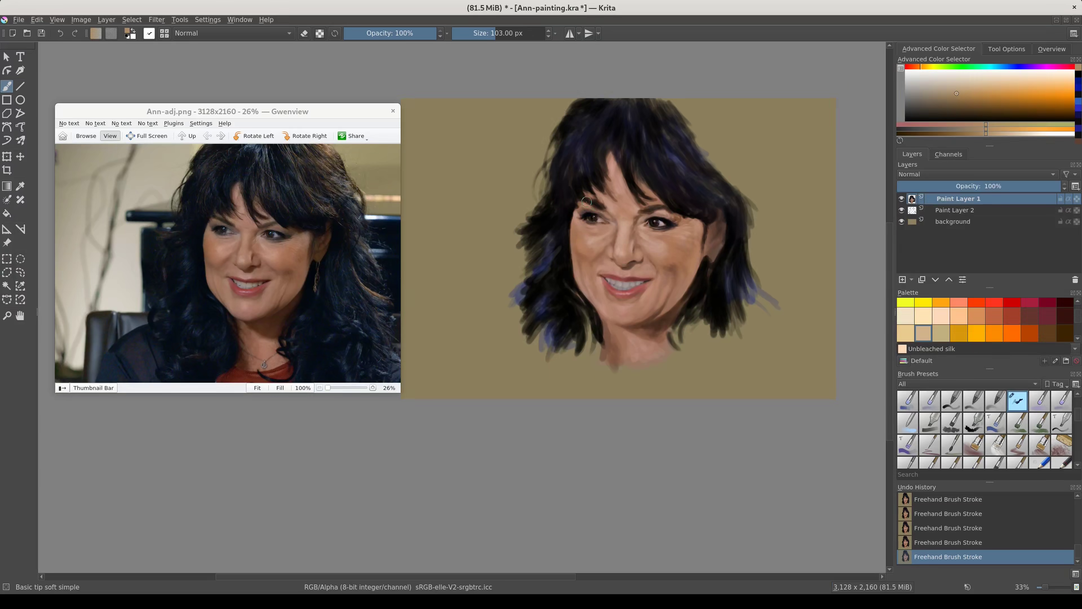
pyautogui.hotkey('ctrl', 's')
pyautogui.hotkey('ctrl', 'e')
pyautogui.hotkey('ctrl', 't')
# Liquify-push the hair below the ear, the right eyelid and the bangs, then commit.
pyautogui.moveTo(660, 256); pyautogui.dragTo(693, 254)
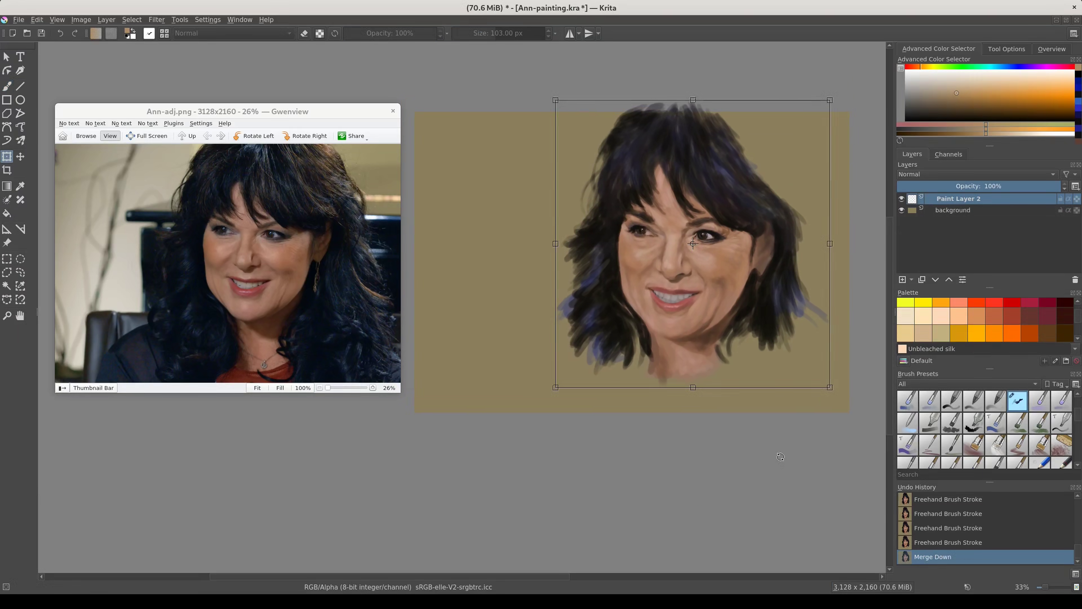
pyautogui.click(1007, 48)
pyautogui.click(975, 76)
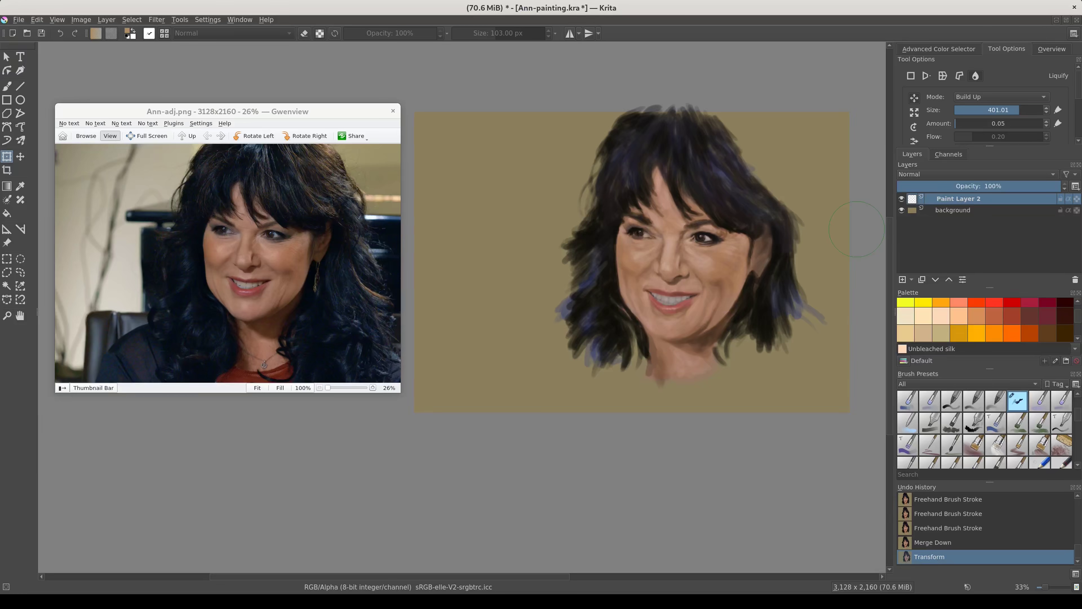
pyautogui.moveTo(773, 245); pyautogui.dragTo(779, 307)
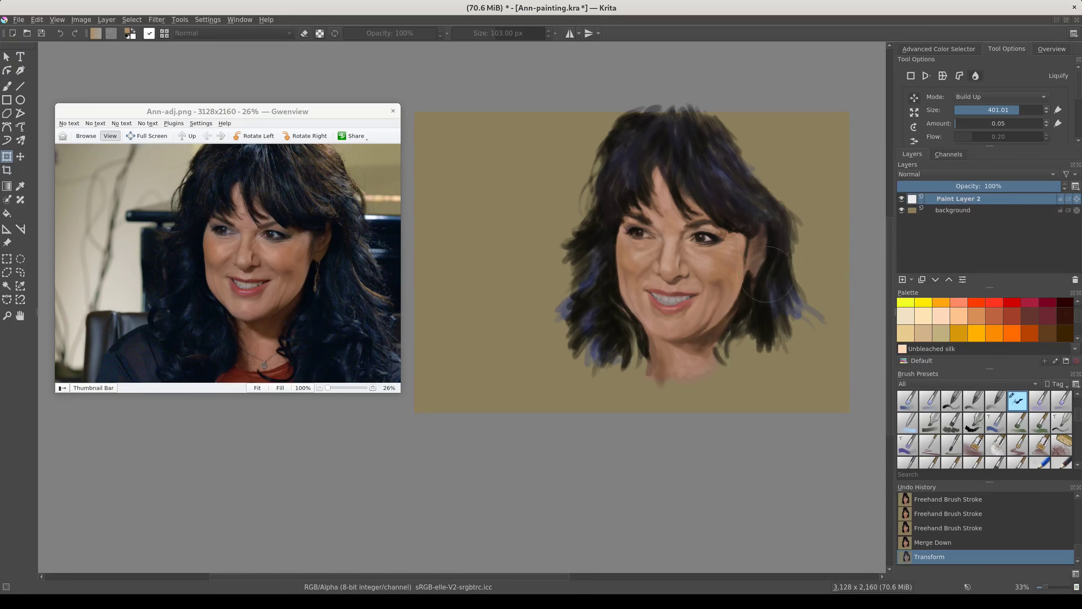
pyautogui.moveTo(767, 251)
pyautogui.mouseDown()
pyautogui.moveTo(737, 217)
pyautogui.moveTo(660, 244)
pyautogui.mouseUp()
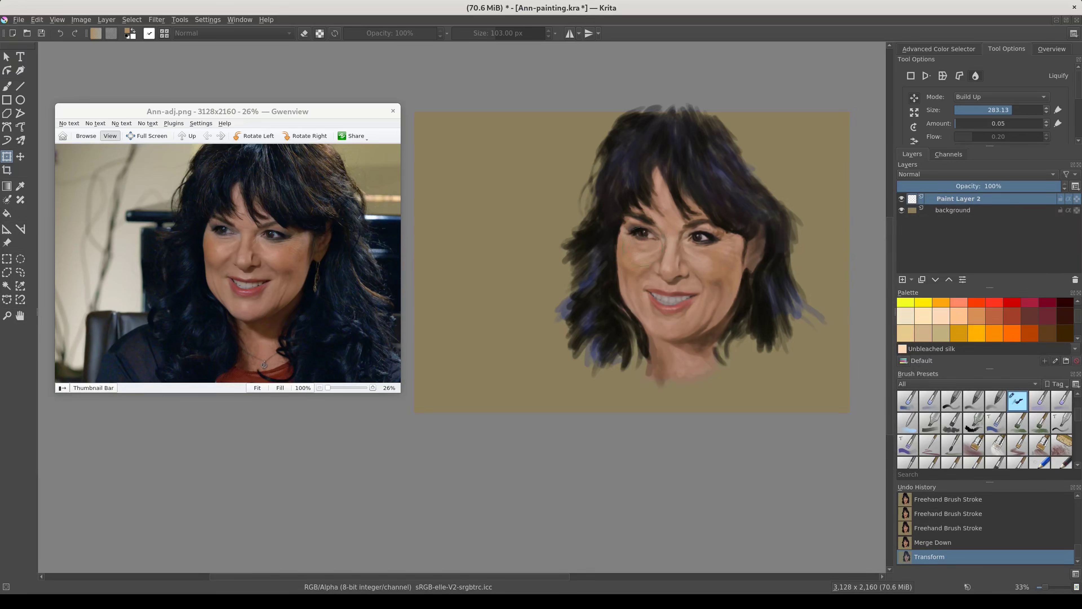
pyautogui.press('[')
pyautogui.moveTo(678, 203); pyautogui.dragTo(672, 168)
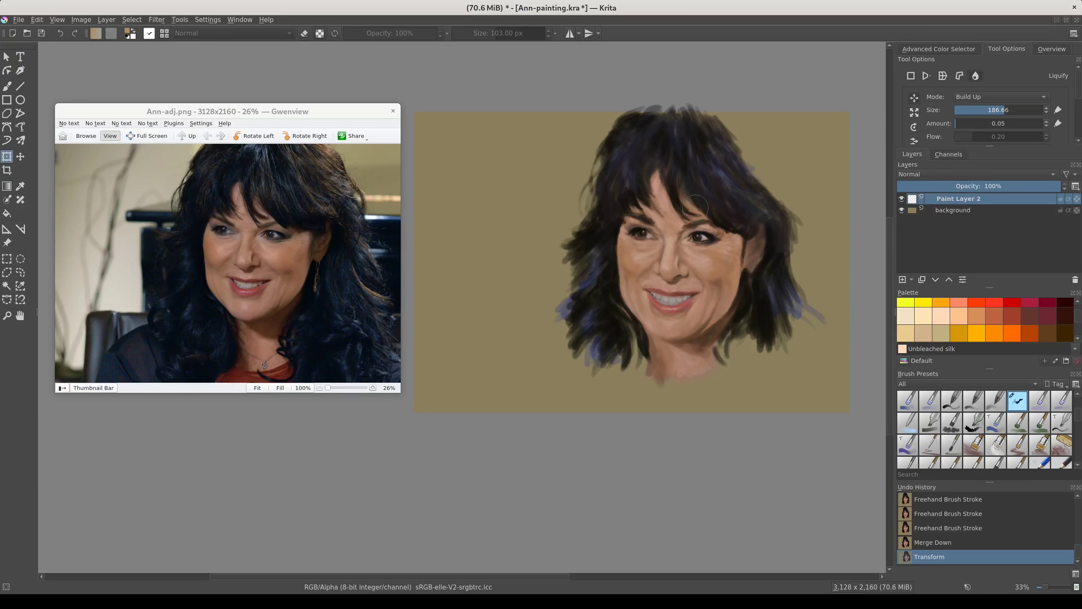
pyautogui.press('b')
pyautogui.click(1031, 315)
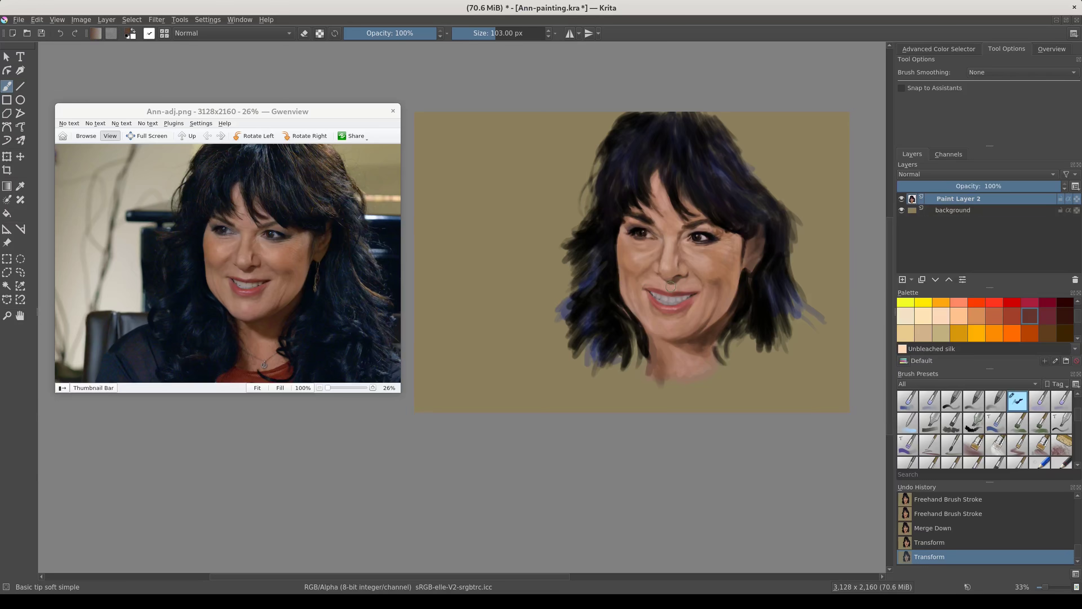
# With a smaller brush, sample dark red lip and light skin tones around the mouth.
pyautogui.scroll(4, 671, 303)
pyautogui.press('[')
pyautogui.press('[')
pyautogui.press('[')
pyautogui.keyDown('ctrl'); pyautogui.click(632, 228); pyautogui.keyUp('ctrl')
pyautogui.keyDown('ctrl'); pyautogui.click(708, 318); pyautogui.keyUp('ctrl')
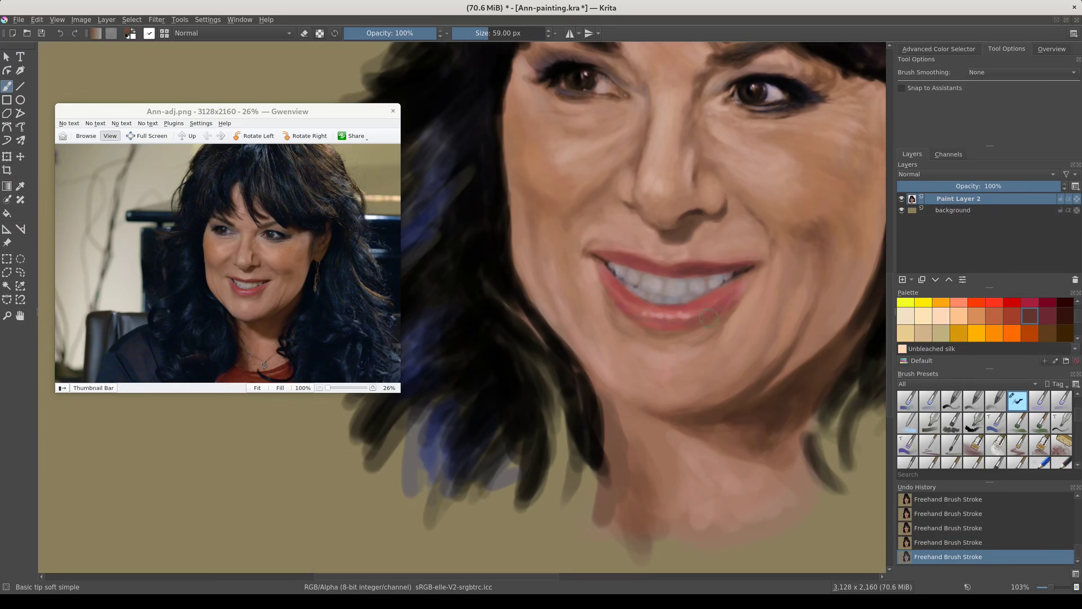
pyautogui.keyDown('ctrl'); pyautogui.click(701, 271); pyautogui.keyUp('ctrl')
pyautogui.press('[')
pyautogui.press('[')
pyautogui.press('[')
pyautogui.keyDown('ctrl'); pyautogui.click(599, 255); pyautogui.keyUp('ctrl')
pyautogui.keyDown('ctrl'); pyautogui.click(607, 286); pyautogui.keyUp('ctrl')
pyautogui.keyDown('ctrl'); pyautogui.click(591, 261); pyautogui.keyUp('ctrl')
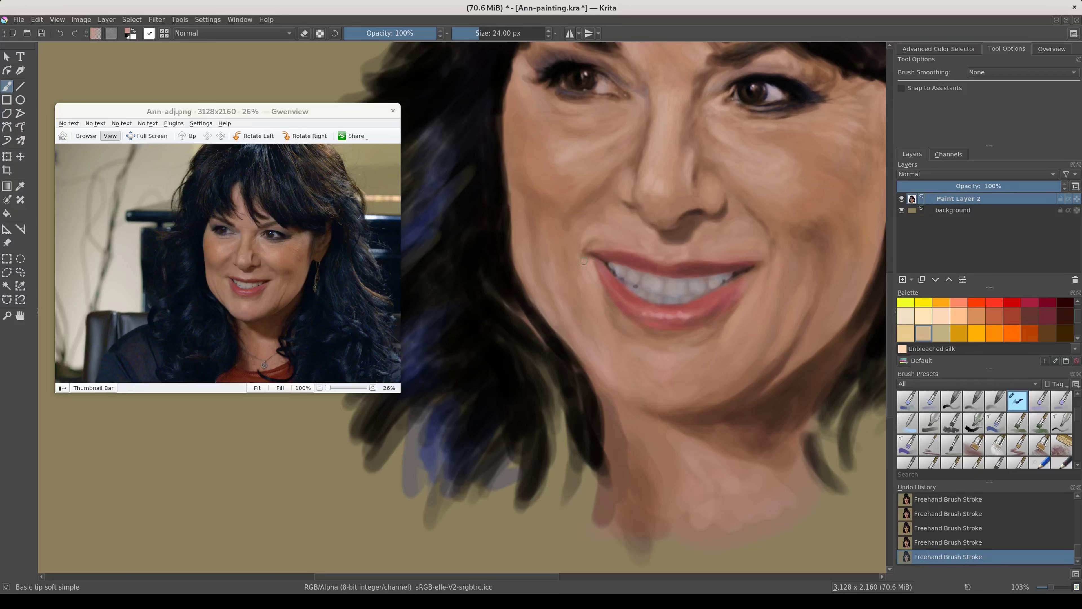
# Sample the dark hair colour using a colour-only brush, then restore normal blending.
pyautogui.press(']')
pyautogui.press(']')
pyautogui.scroll(-3, 573, 422)
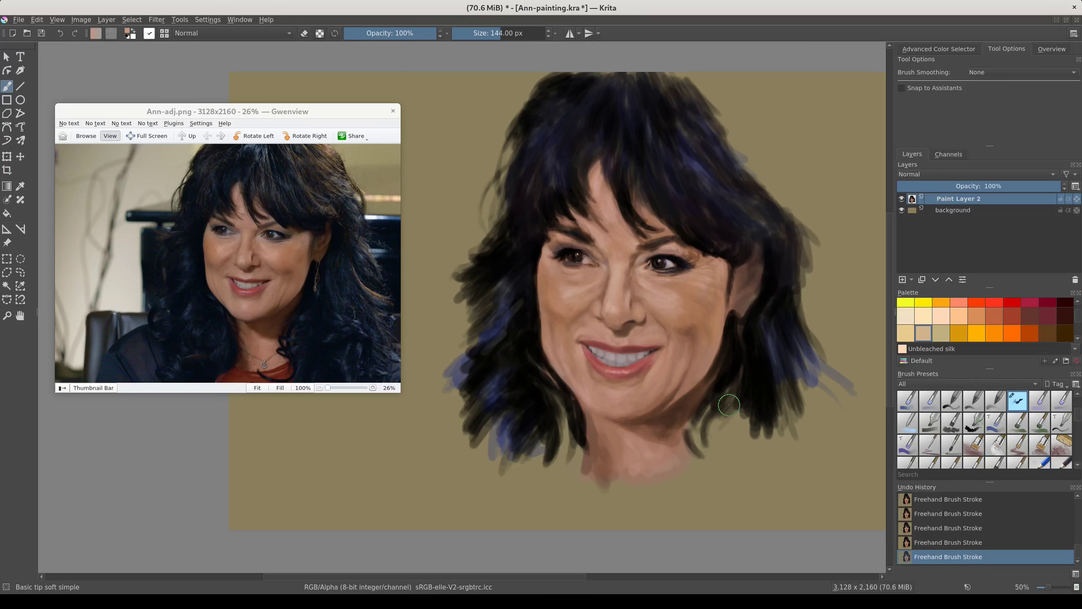
pyautogui.keyDown('ctrl'); pyautogui.click(485, 283); pyautogui.keyUp('ctrl')
pyautogui.hotkey('alt', 'shift', 'c')
pyautogui.press('[')
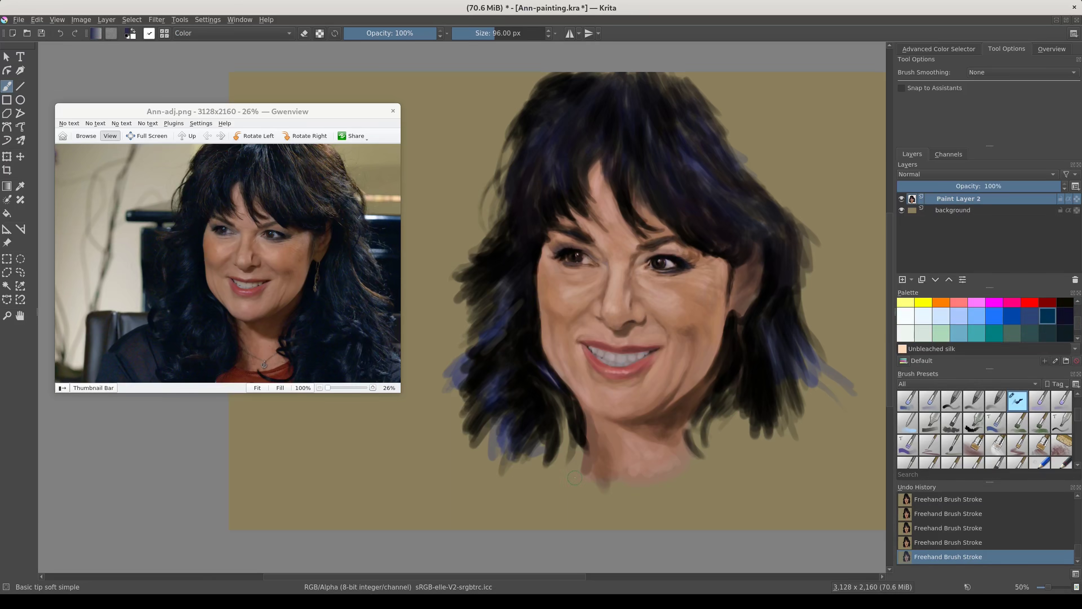
pyautogui.keyDown('ctrl'); pyautogui.click(516, 349); pyautogui.keyUp('ctrl')
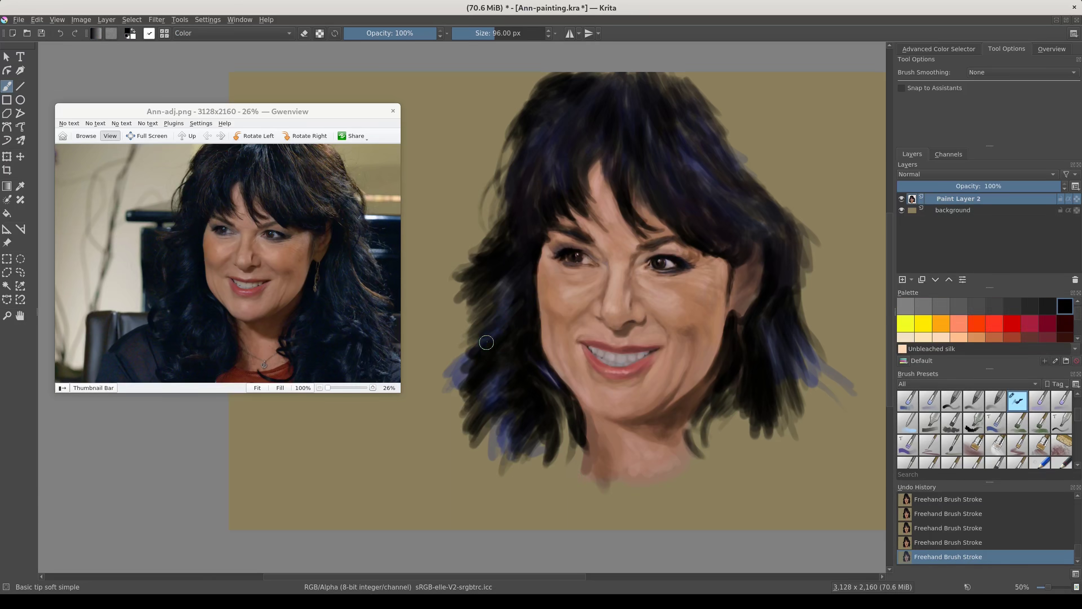
pyautogui.hotkey('alt', 'shift', 'n')
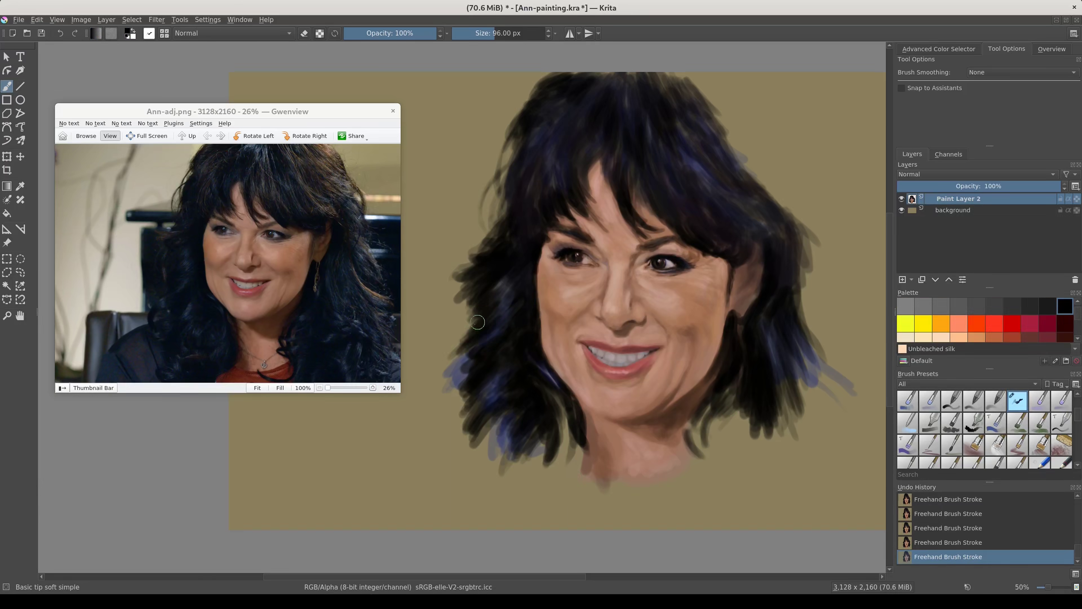
# Paint thin dark strands on the upper-left hair edge, then reset the colour to black.
pyautogui.press('[')
pyautogui.press('[')
pyautogui.press('[')
pyautogui.moveTo(508, 140); pyautogui.dragTo(497, 187)
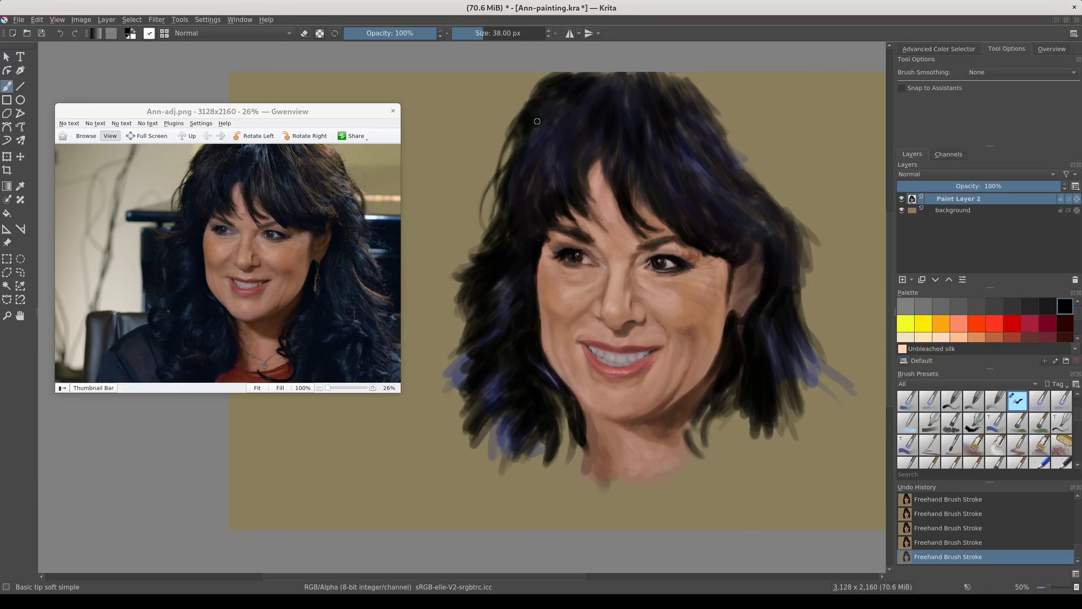
pyautogui.moveTo(509, 126); pyautogui.dragTo(531, 83)
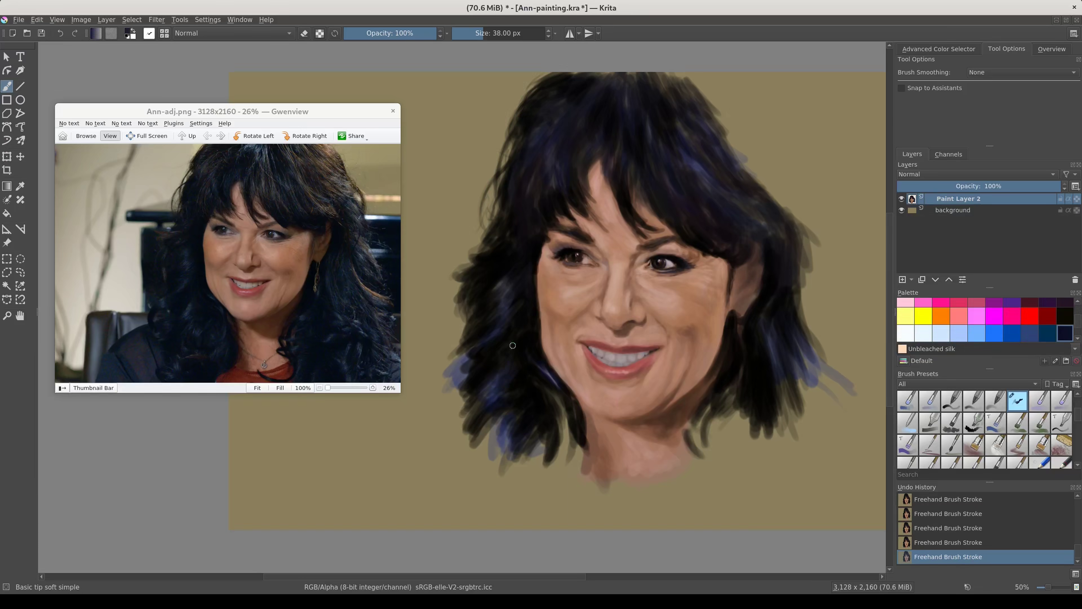
pyautogui.click(939, 48)
pyautogui.click(1030, 333)
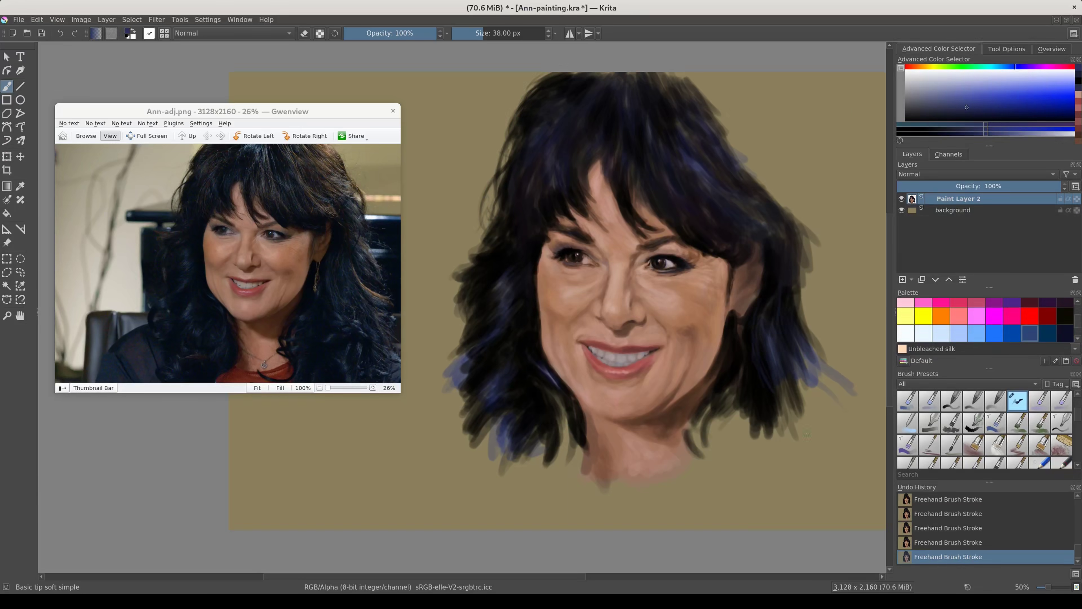
pyautogui.press('d')
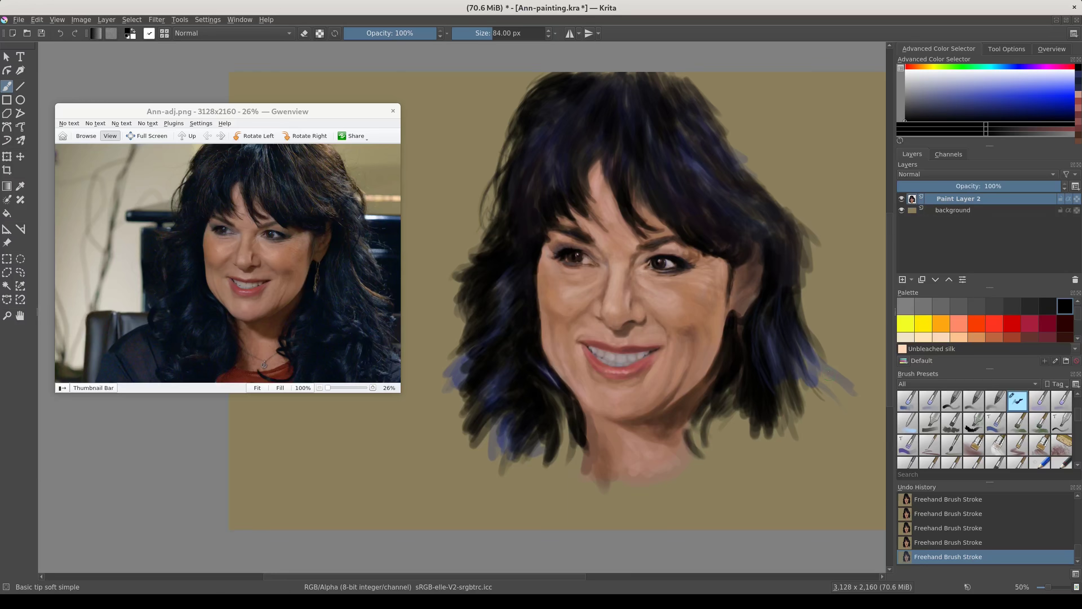
# Paint black strands up the upper-right hair to the top of the head.
pyautogui.moveTo(801, 230); pyautogui.dragTo(741, 149)
pyautogui.moveTo(792, 194)
pyautogui.mouseDown()
pyautogui.moveTo(772, 147)
pyautogui.moveTo(715, 99)
pyautogui.mouseUp()
pyautogui.moveTo(767, 134); pyautogui.dragTo(690, 75)
pyautogui.moveTo(729, 110); pyautogui.dragTo(668, 72)
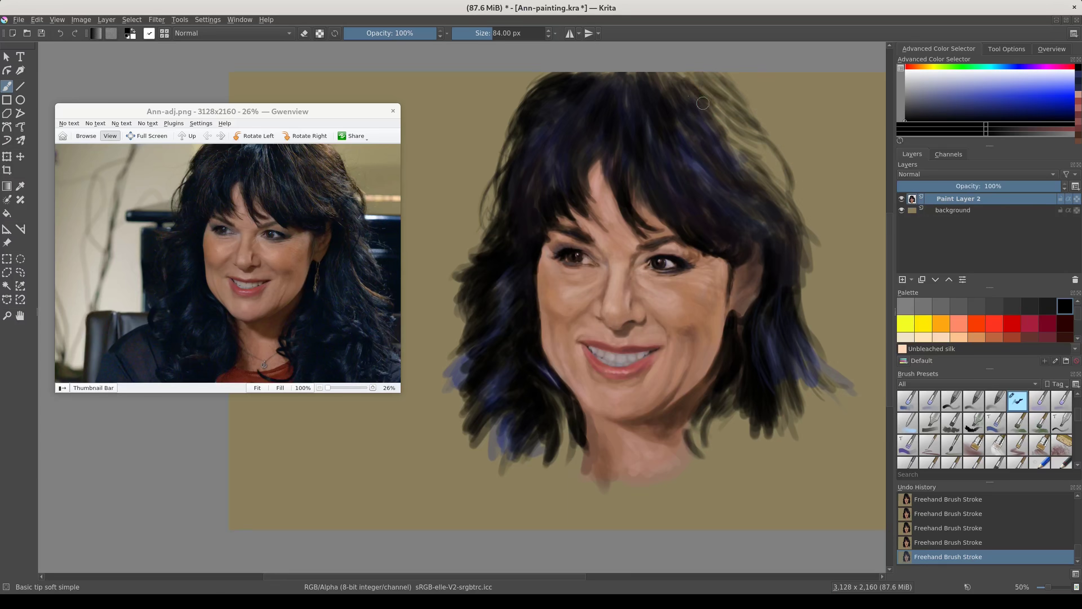
pyautogui.moveTo(754, 132); pyautogui.dragTo(705, 80)
pyautogui.moveTo(786, 193); pyautogui.dragTo(713, 120)
pyautogui.moveTo(795, 215); pyautogui.dragTo(678, 72)
pyautogui.moveTo(686, 107)
pyautogui.mouseDown()
pyautogui.moveTo(651, 72)
pyautogui.moveTo(626, 73)
pyautogui.mouseUp()
pyautogui.moveTo(754, 186); pyautogui.dragTo(680, 128)
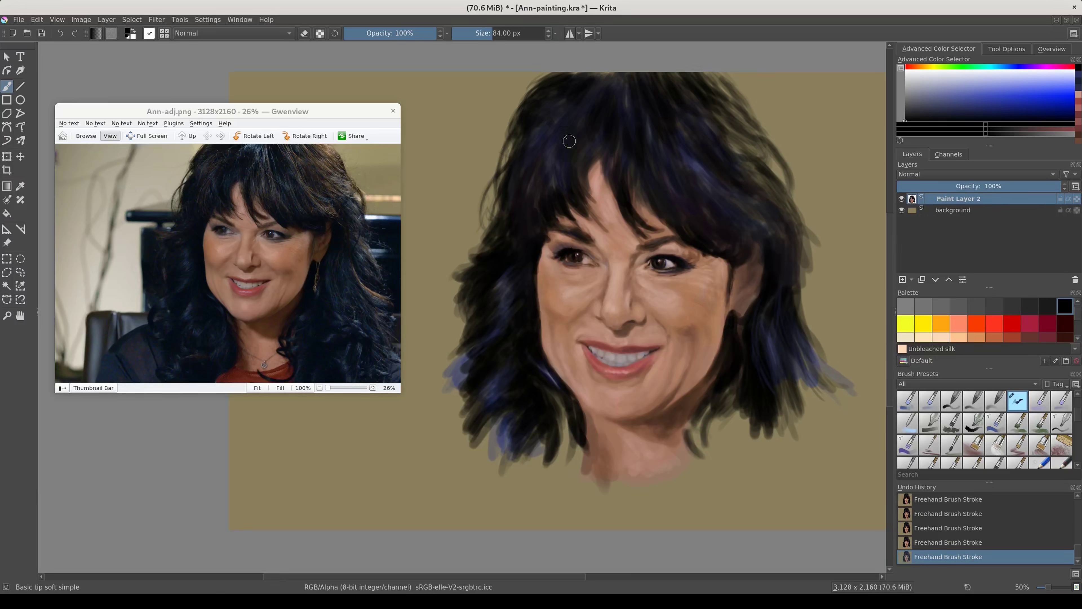
# Add black strands along the top and lower-right hair, plus a curl under the chin.
pyautogui.moveTo(552, 128); pyautogui.dragTo(514, 72)
pyautogui.moveTo(620, 88); pyautogui.dragTo(591, 72)
pyautogui.moveTo(771, 147); pyautogui.dragTo(850, 395)
pyautogui.moveTo(792, 339)
pyautogui.mouseDown()
pyautogui.moveTo(837, 390)
pyautogui.moveTo(812, 393)
pyautogui.moveTo(848, 448)
pyautogui.mouseUp()
pyautogui.moveTo(786, 393)
pyautogui.mouseDown()
pyautogui.moveTo(824, 436)
pyautogui.moveTo(828, 471)
pyautogui.mouseUp()
pyautogui.moveTo(792, 414); pyautogui.dragTo(836, 449)
pyautogui.moveTo(691, 429)
pyautogui.mouseDown()
pyautogui.moveTo(735, 437)
pyautogui.moveTo(739, 416)
pyautogui.moveTo(716, 492)
pyautogui.mouseUp()
pyautogui.moveTo(642, 480)
pyautogui.mouseDown()
pyautogui.moveTo(717, 480)
pyautogui.moveTo(742, 397)
pyautogui.mouseUp()
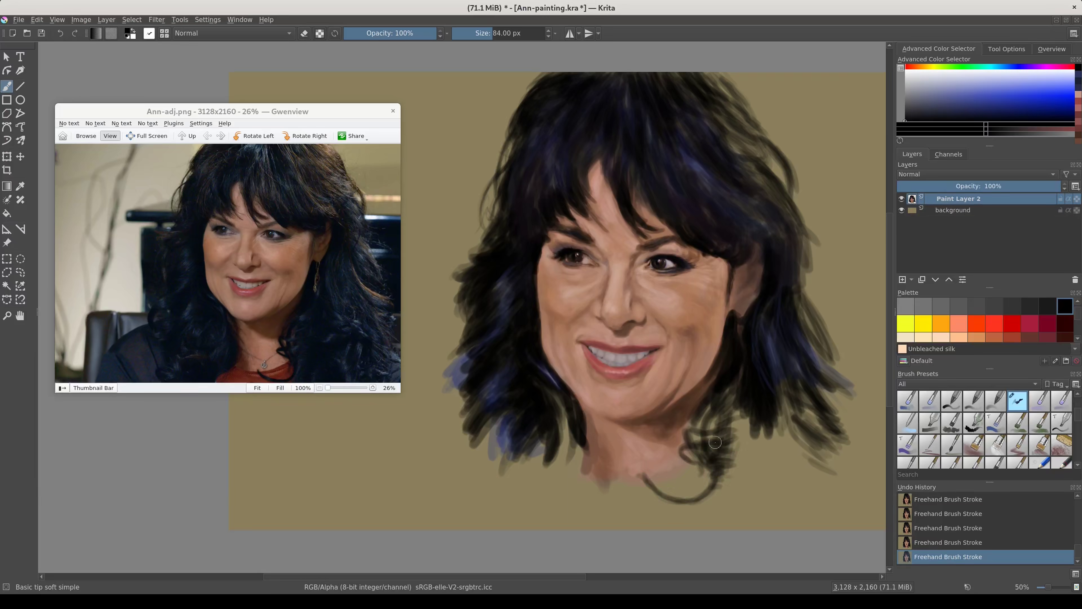
# Copy a feathered outline selection of the lower-right hair onto a new pasted layer.
pyautogui.moveTo(648, 384); pyautogui.dragTo(743, 508)
pyautogui.hotkey('shift', 'F6')
pyautogui.press('Return')
pyautogui.hotkey('ctrl', 'c')
pyautogui.hotkey('ctrl', 'v')
pyautogui.hotkey('ctrl', 't')
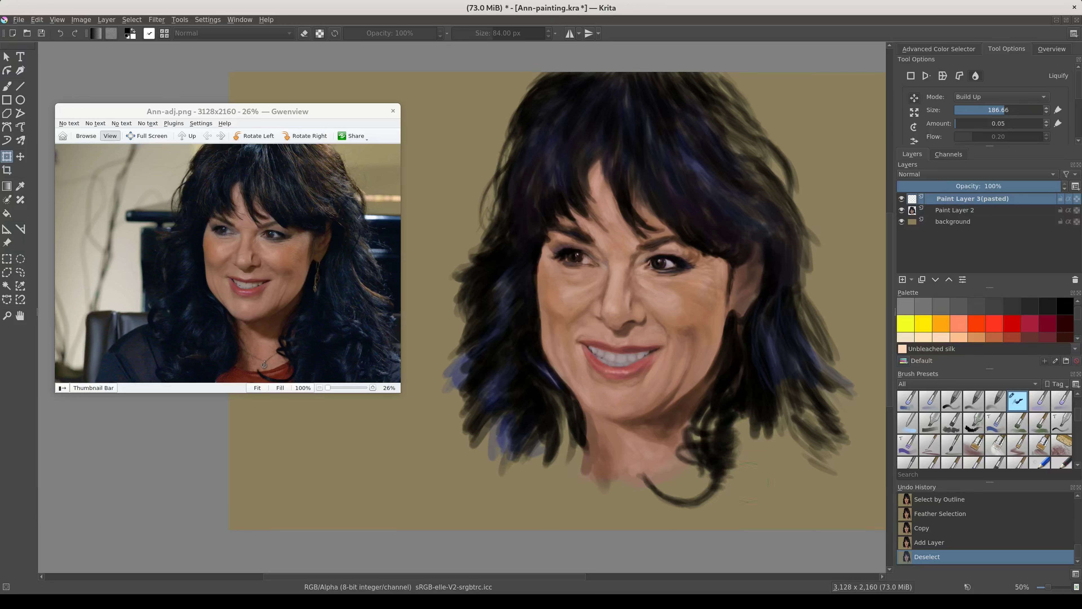
# Apply a liquify warp to the head on Paint Layer 2.
pyautogui.press('b')
pyautogui.press('pagedown')
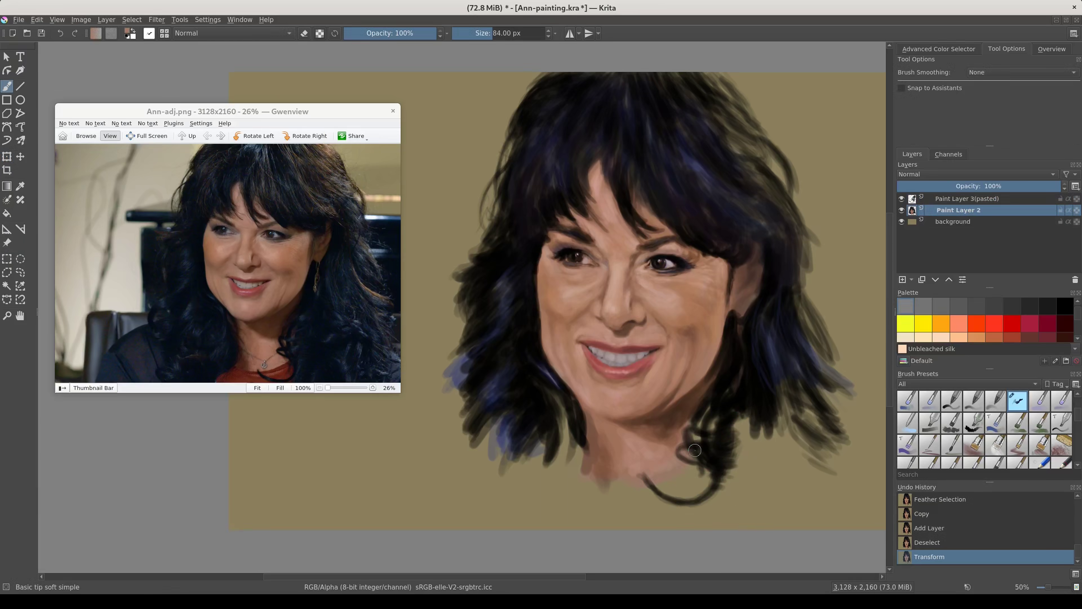
pyautogui.hotkey('ctrl', 't')
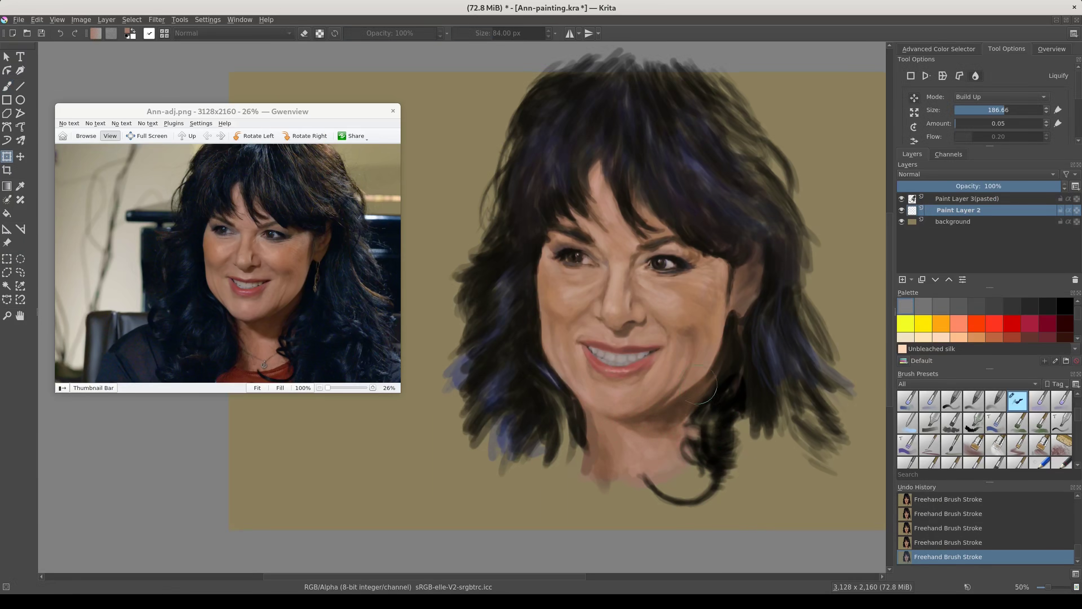
pyautogui.press('Return')
pyautogui.press('b')
# Switch between Paint Layers 2 and 3, sampling hair and skin tones and resetting to black.
pyautogui.keyDown('ctrl'); pyautogui.click(694, 437); pyautogui.keyUp('ctrl')
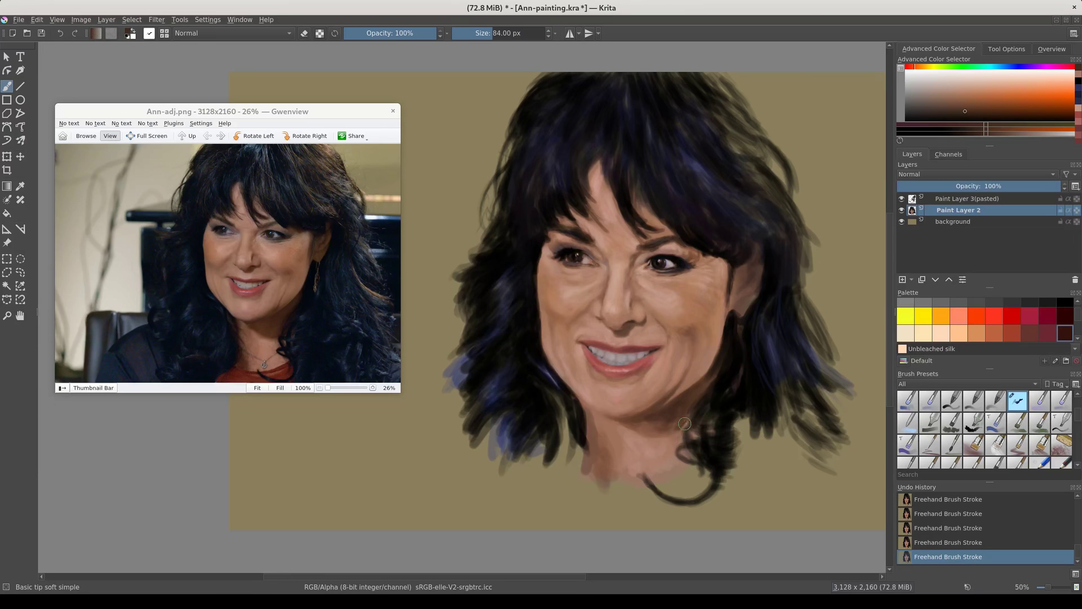
pyautogui.press('pageup')
pyautogui.press('pagedown')
pyautogui.press('e')
pyautogui.keyDown('ctrl'); pyautogui.click(660, 473); pyautogui.keyUp('ctrl')
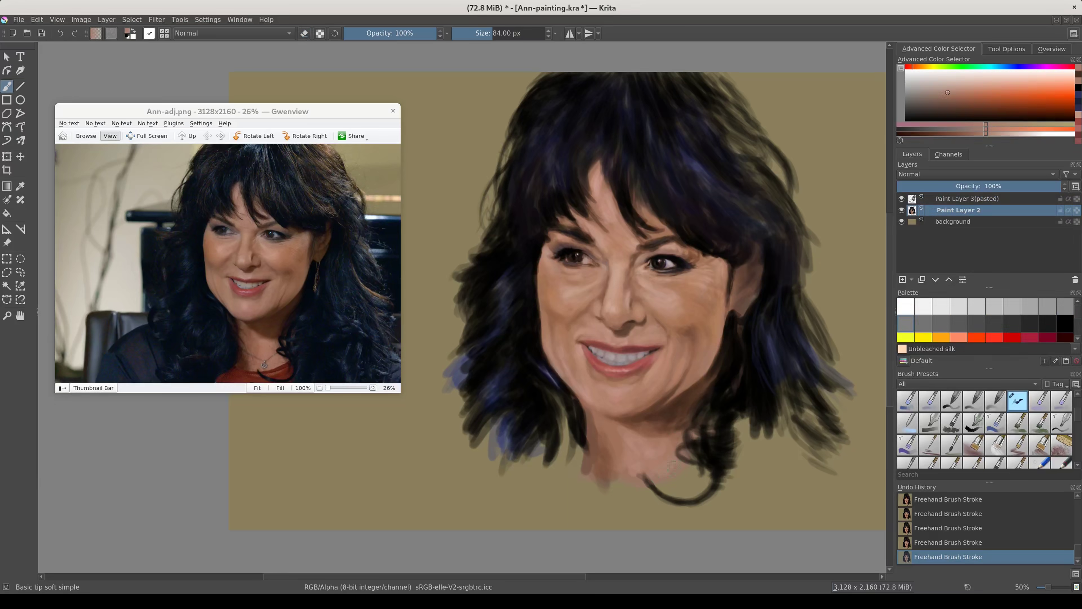
pyautogui.press('d')
pyautogui.press('pageup')
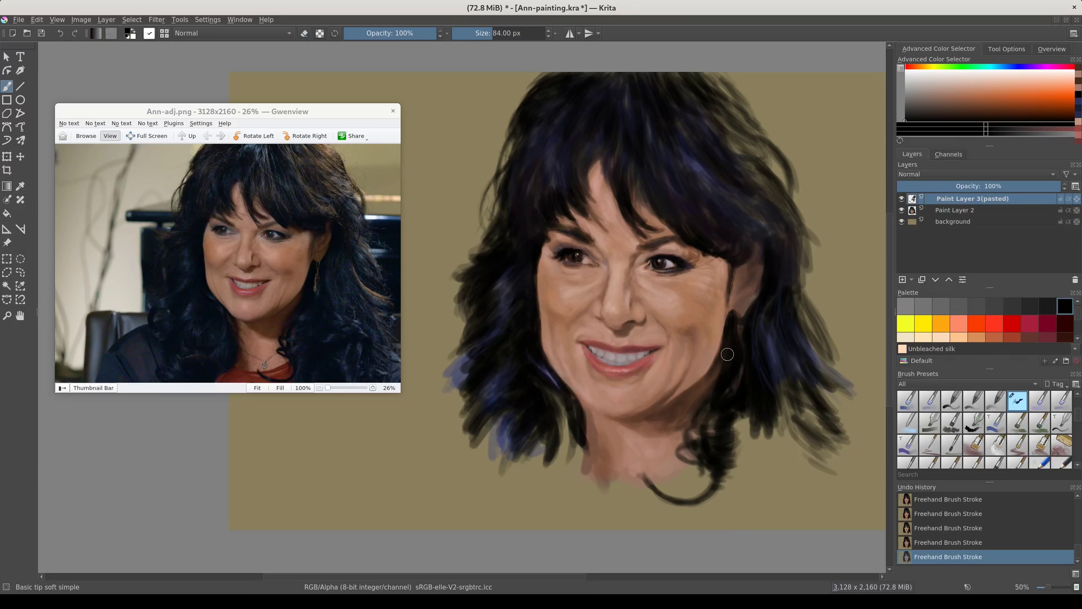
pyautogui.click(961, 210)
pyautogui.keyDown('ctrl'); pyautogui.click(773, 503); pyautogui.keyUp('ctrl')
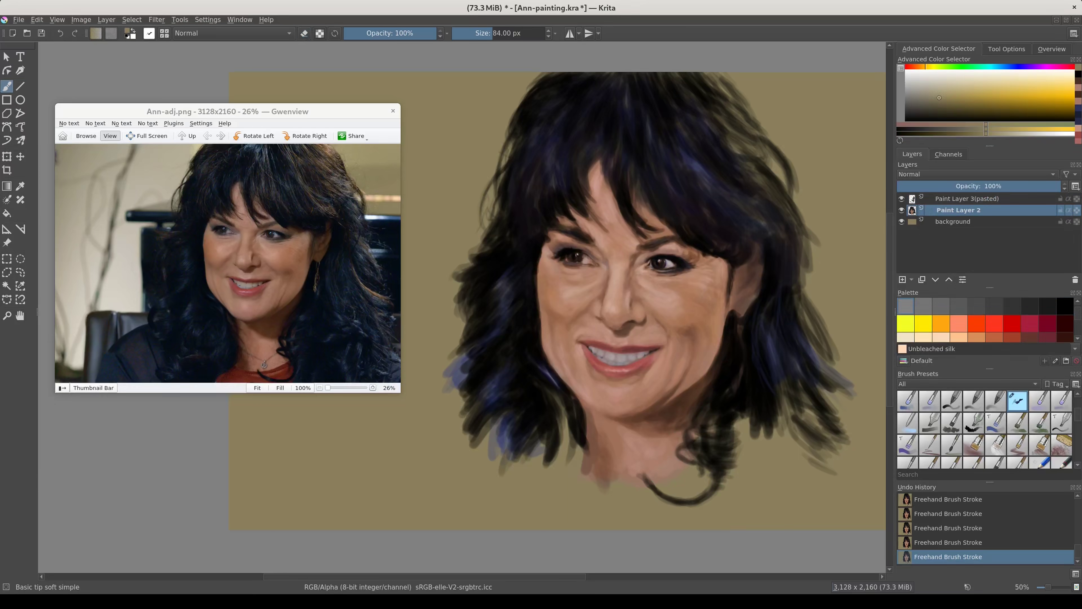
# Group the painting layers, scale the whole portrait up, then ungroup them.
pyautogui.hotkey('ctrl', 'g')
pyautogui.hotkey('ctrl', 't')
pyautogui.moveTo(830, 480); pyautogui.dragTo(852, 502)
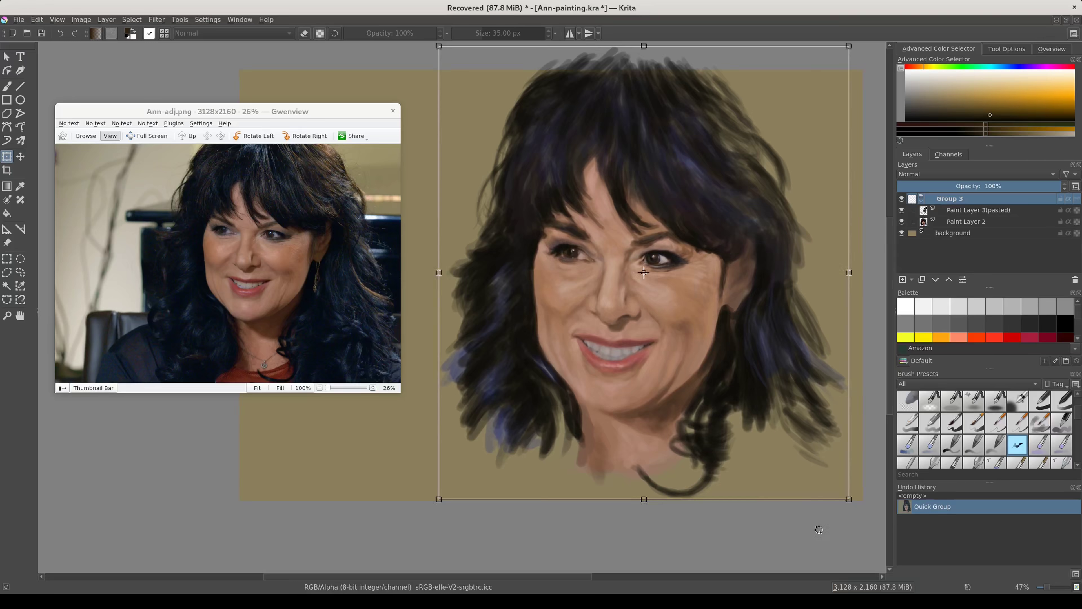
pyautogui.press('Return')
pyautogui.press('b')
pyautogui.hotkey('ctrl', 'alt', 'g')
# Paint black hair beside the chin, then turn on erasing on Paint Layer 2.
pyautogui.press('d')
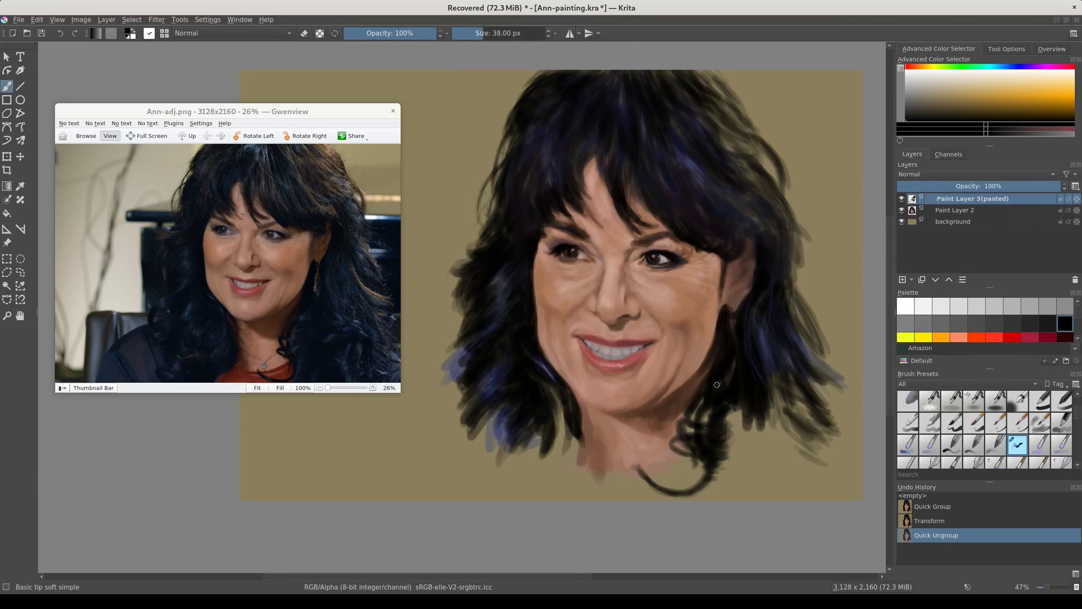
pyautogui.moveTo(722, 421); pyautogui.dragTo(767, 452)
pyautogui.press('e')
pyautogui.press('pagedown')
# On Paint Layer 3 (pasted), paint black strands on the lower-right hair.
pyautogui.press('e')
pyautogui.press('pageup')
pyautogui.moveTo(792, 414); pyautogui.dragTo(742, 495)
pyautogui.moveTo(758, 447)
pyautogui.mouseDown()
pyautogui.moveTo(728, 490)
pyautogui.moveTo(724, 429)
pyautogui.moveTo(744, 488)
pyautogui.moveTo(703, 496)
pyautogui.moveTo(748, 484)
pyautogui.moveTo(709, 495)
pyautogui.mouseUp()
pyautogui.moveTo(746, 458); pyautogui.dragTo(715, 482)
pyautogui.moveTo(705, 459); pyautogui.dragTo(701, 476)
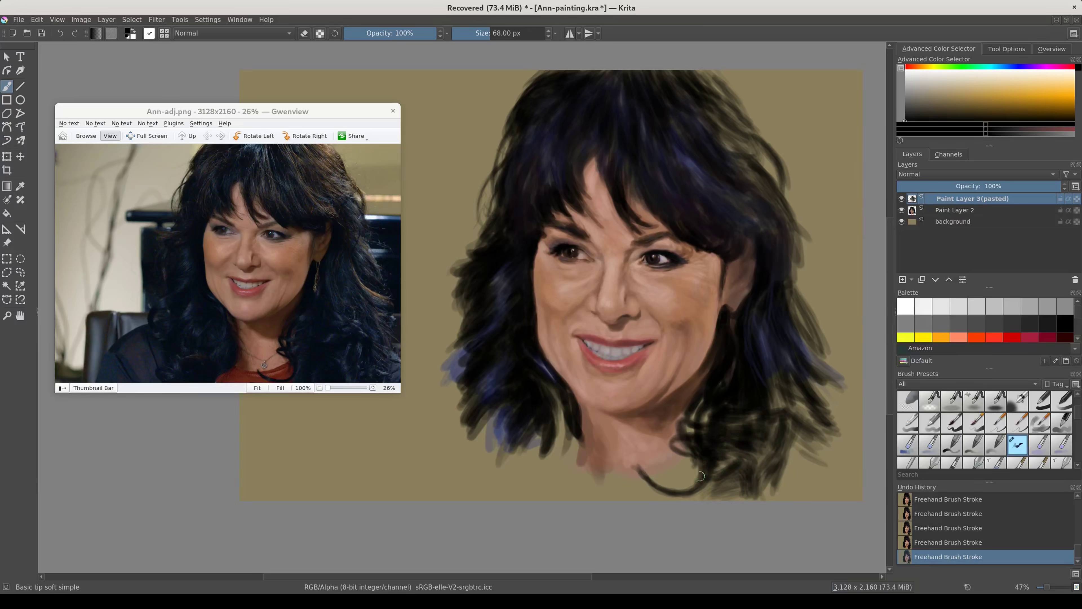
pyautogui.moveTo(767, 494)
pyautogui.mouseDown()
pyautogui.moveTo(783, 465)
pyautogui.moveTo(712, 498)
pyautogui.moveTo(730, 500)
pyautogui.mouseUp()
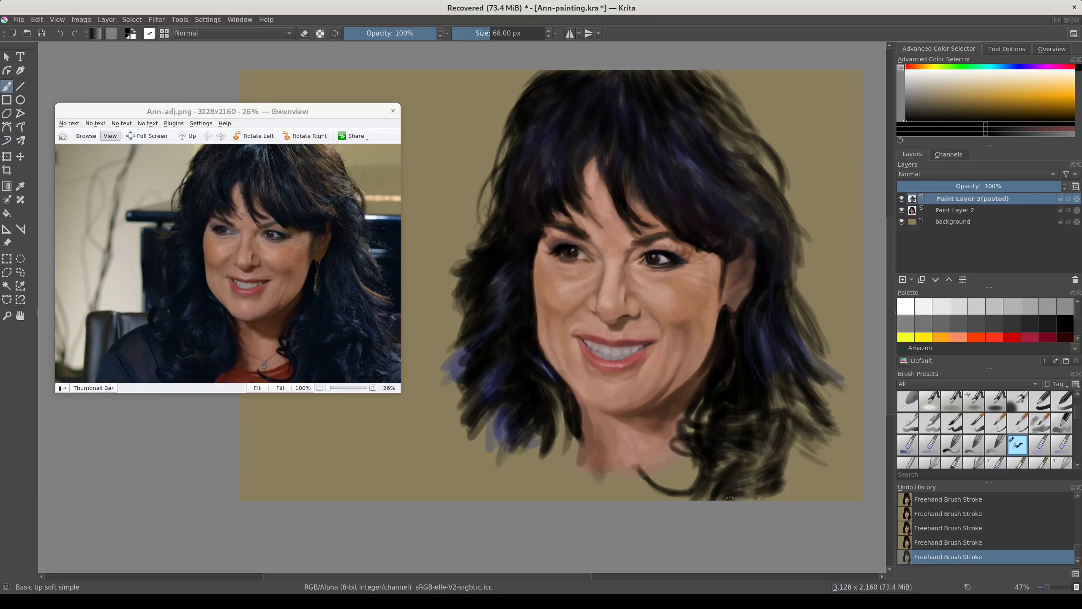
# Add dark blue strands on Paint Layer 2, then black strands on Paint Layer 3.
pyautogui.keyDown('ctrl'); pyautogui.click(789, 310); pyautogui.keyUp('ctrl')
pyautogui.press('pagedown')
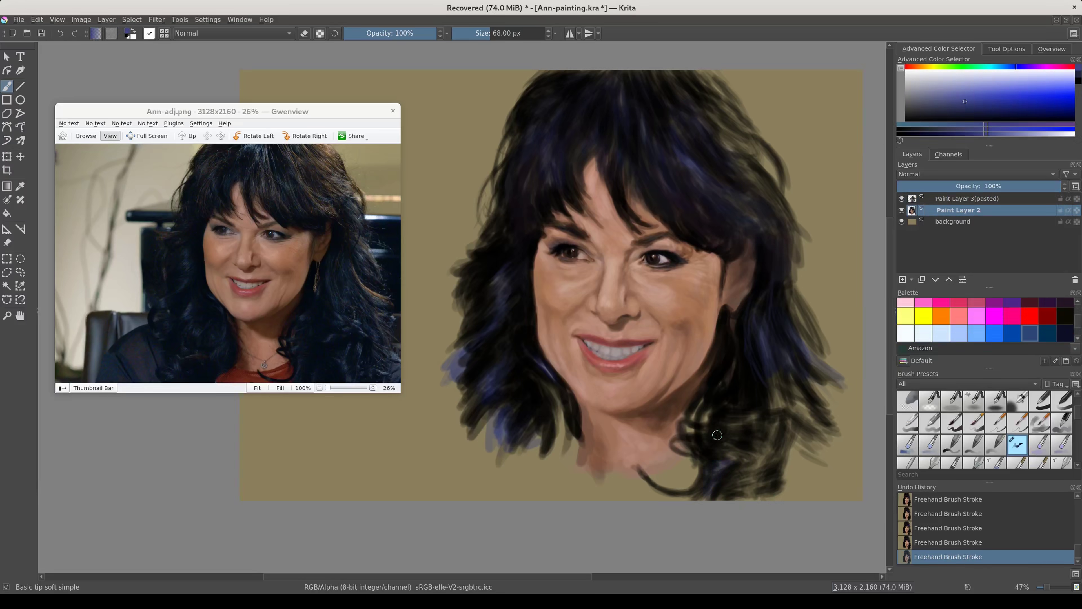
pyautogui.moveTo(771, 456); pyautogui.dragTo(750, 480)
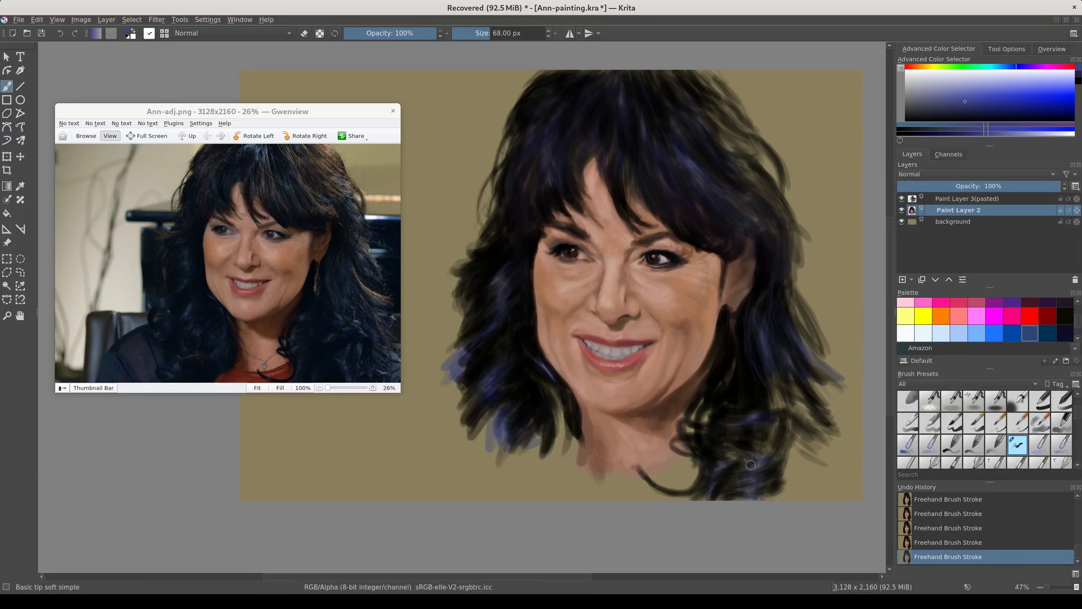
pyautogui.moveTo(779, 422)
pyautogui.mouseDown()
pyautogui.moveTo(766, 450)
pyautogui.moveTo(791, 420)
pyautogui.mouseUp()
pyautogui.press('pageup')
pyautogui.keyDown('ctrl'); pyautogui.click(783, 394); pyautogui.keyUp('ctrl')
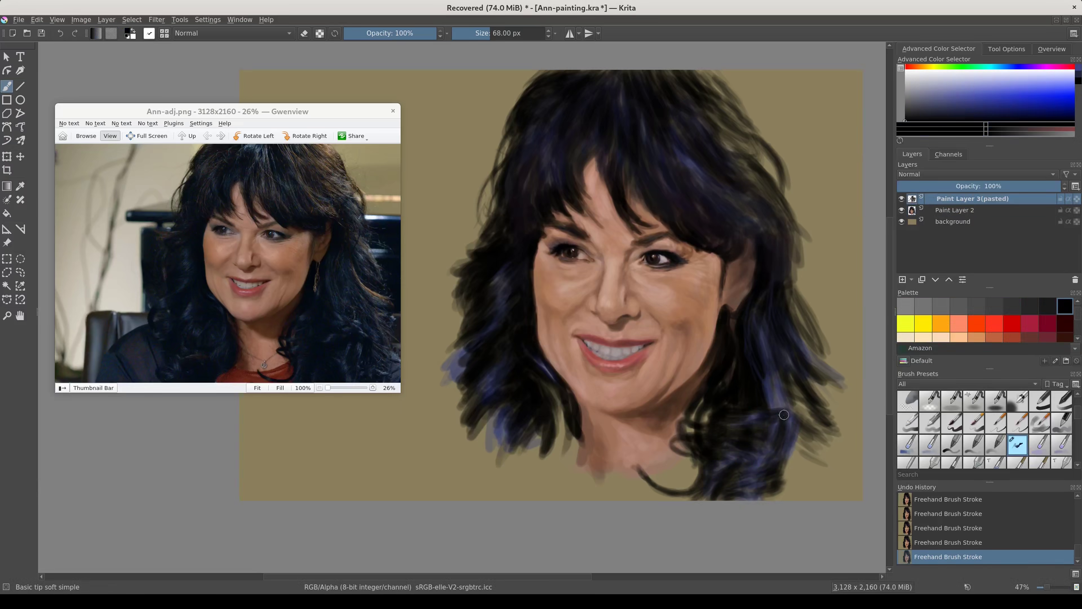
pyautogui.moveTo(788, 386)
pyautogui.mouseDown()
pyautogui.moveTo(816, 439)
pyautogui.moveTo(816, 466)
pyautogui.mouseUp()
pyautogui.moveTo(812, 430)
pyautogui.mouseDown()
pyautogui.moveTo(801, 396)
pyautogui.moveTo(797, 473)
pyautogui.mouseUp()
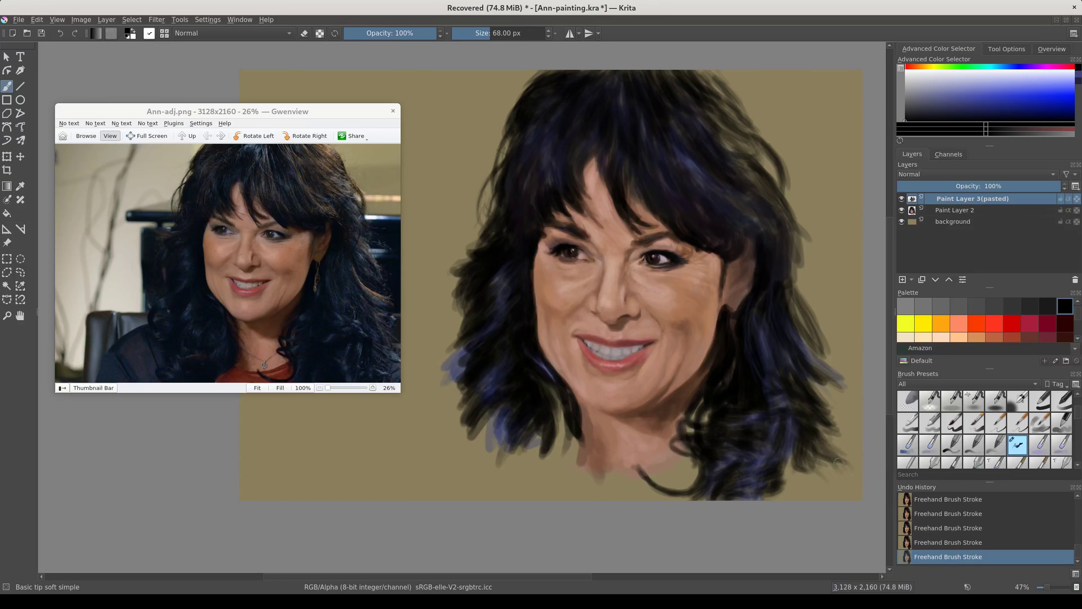
# Try dark and brighter blue colours, then reset the paint colour to black.
pyautogui.keyDown('ctrl'); pyautogui.click(805, 366); pyautogui.keyUp('ctrl')
pyautogui.click(988, 108)
pyautogui.click(1013, 100)
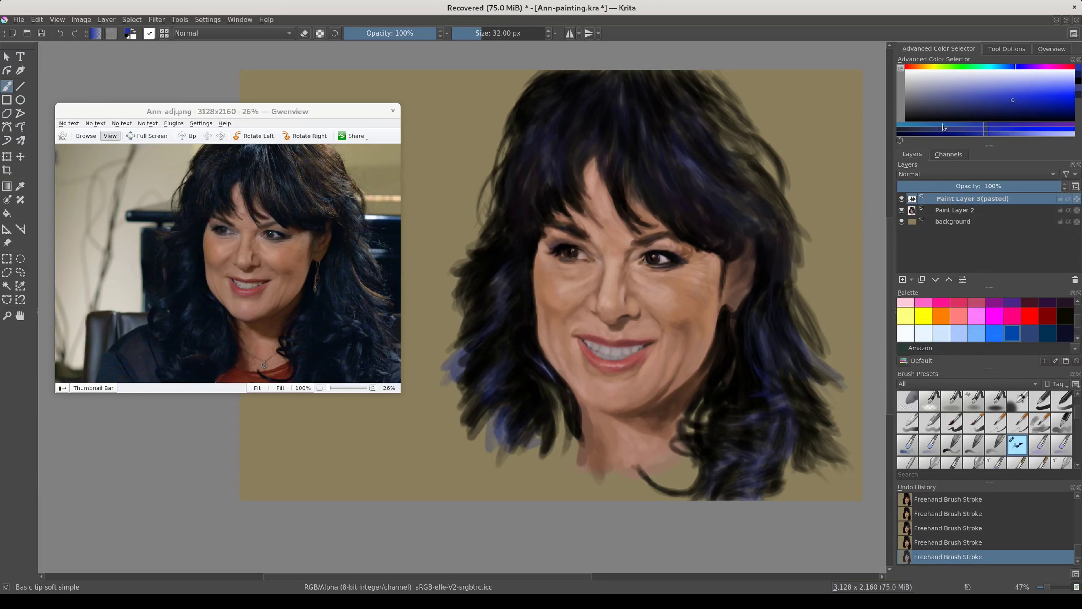
pyautogui.press('l')
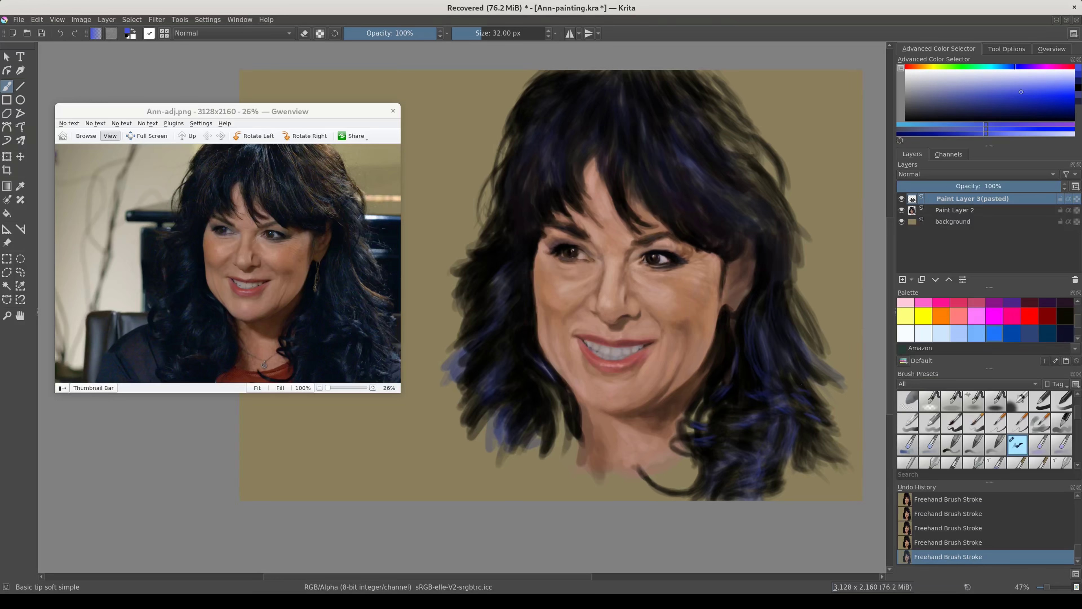
pyautogui.press('d')
pyautogui.moveTo(805, 411); pyautogui.dragTo(803, 414)
# Paint wispy black strands along the hair's right edge.
pyautogui.moveTo(867, 451); pyautogui.dragTo(816, 379)
pyautogui.moveTo(839, 416)
pyautogui.mouseDown()
pyautogui.moveTo(814, 377)
pyautogui.moveTo(828, 366)
pyautogui.moveTo(805, 330)
pyautogui.mouseUp()
pyautogui.moveTo(846, 369)
pyautogui.mouseDown()
pyautogui.moveTo(799, 307)
pyautogui.moveTo(811, 305)
pyautogui.moveTo(798, 269)
pyautogui.mouseUp()
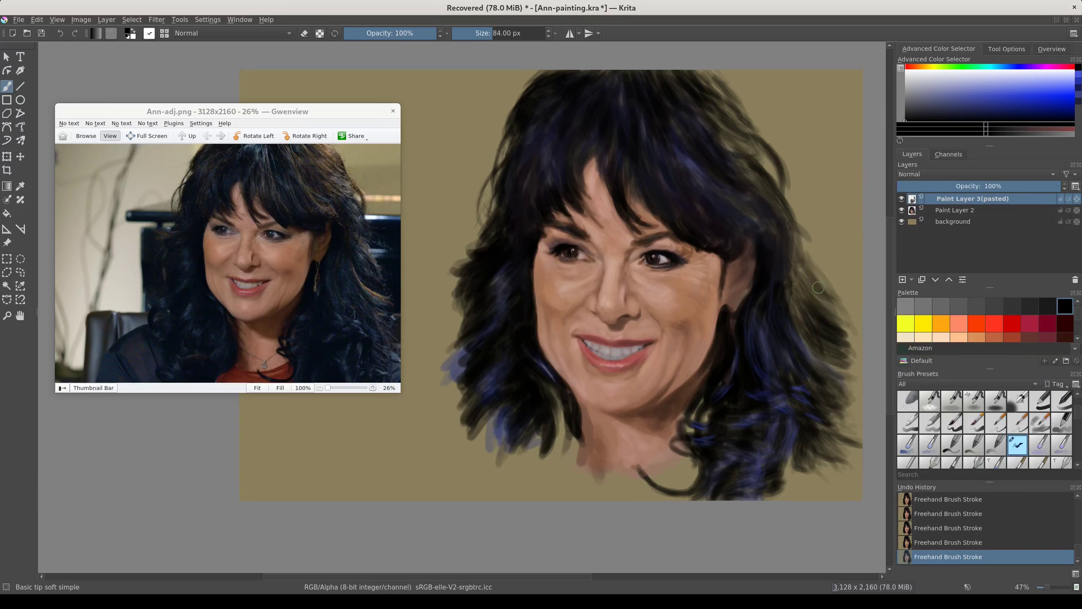
pyautogui.scroll(-1, 648, 324)
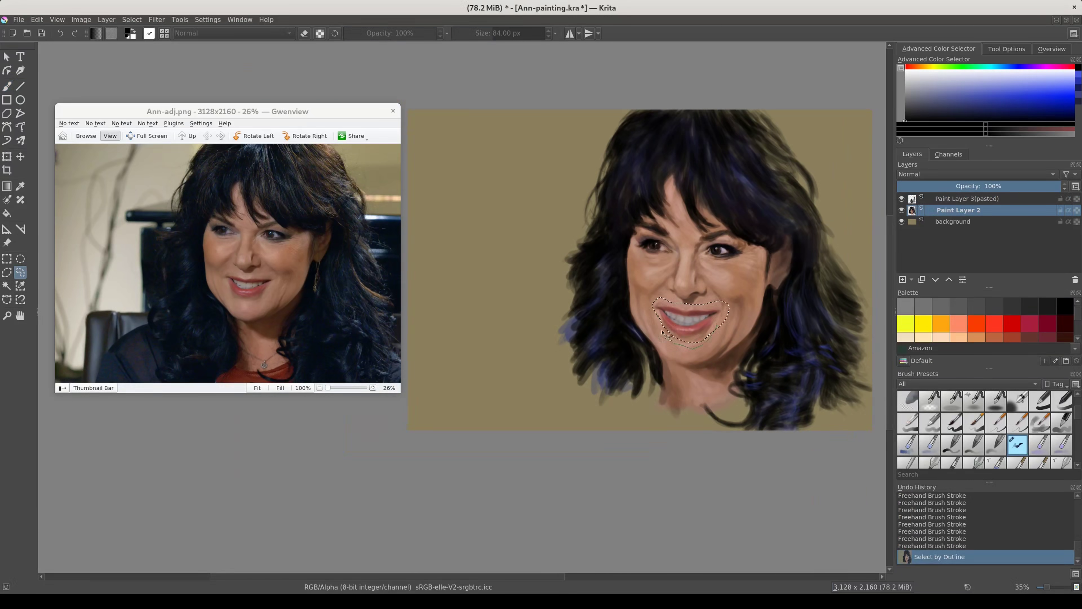
# Commit the repositioned mouth, merge it into Paint Layer 2, and liquify-warp the face.
pyautogui.press('Return')
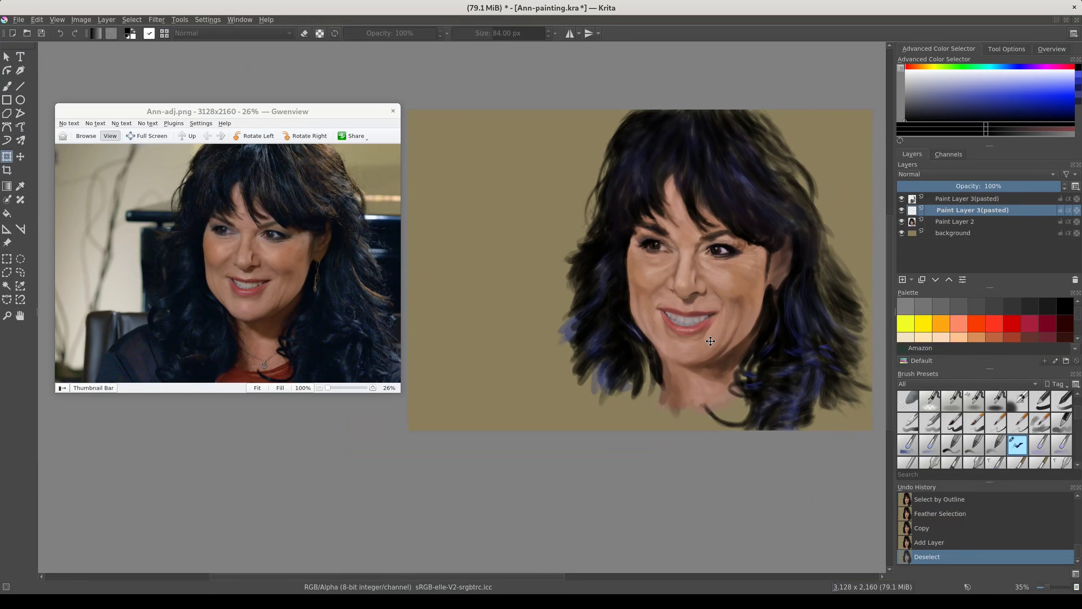
pyautogui.hotkey('ctrl', 'e')
pyautogui.click(1006, 49)
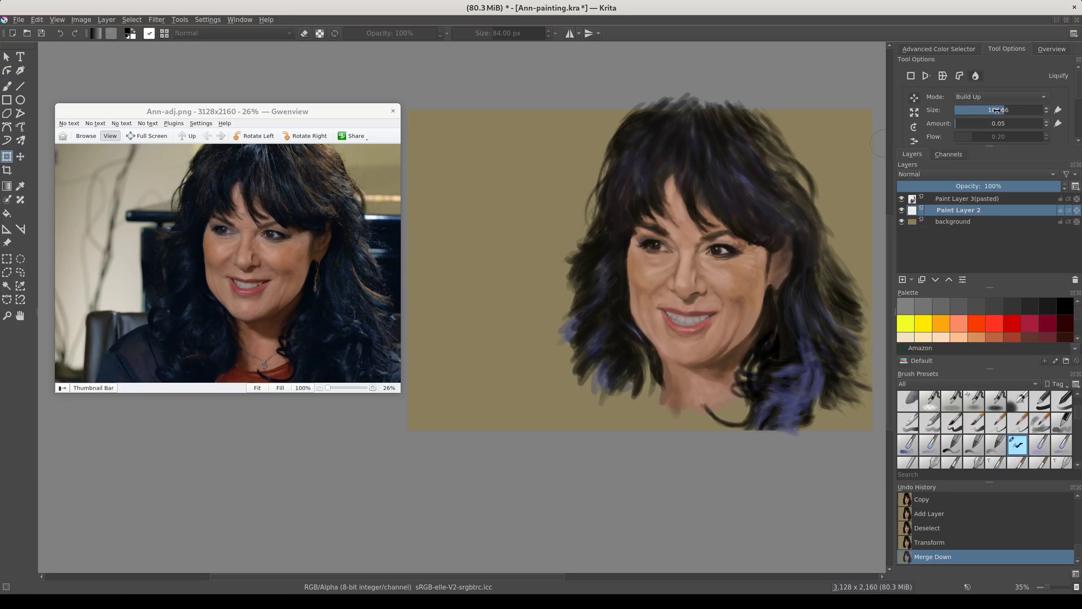
pyautogui.scroll(4, 751, 276)
pyautogui.scroll(1, 737, 252)
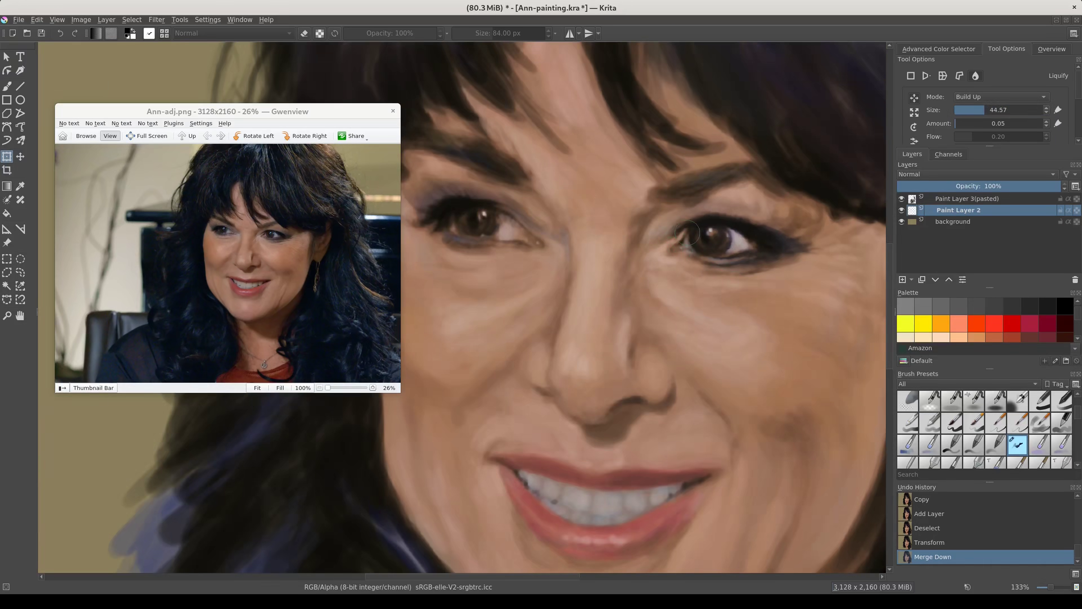
pyautogui.scroll(-4, 714, 217)
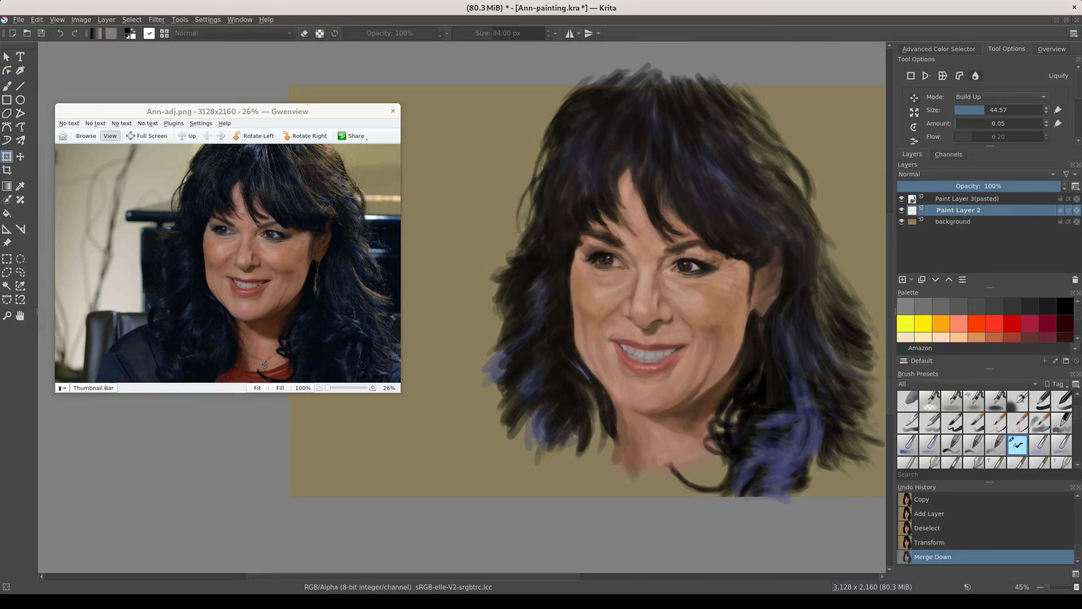
pyautogui.press('Return')
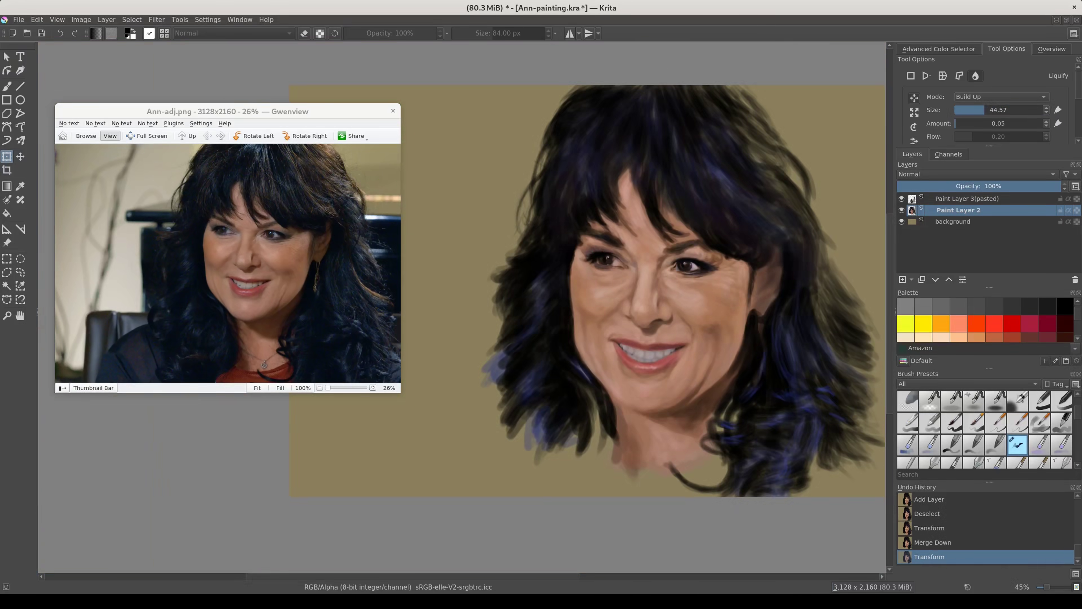
# Return to the brush on Paint Layer 3(pasted) with the painting shifted slightly left.
pyautogui.press('b')
pyautogui.press('pageup')
pyautogui.moveTo(822, 364); pyautogui.dragTo(786, 360)
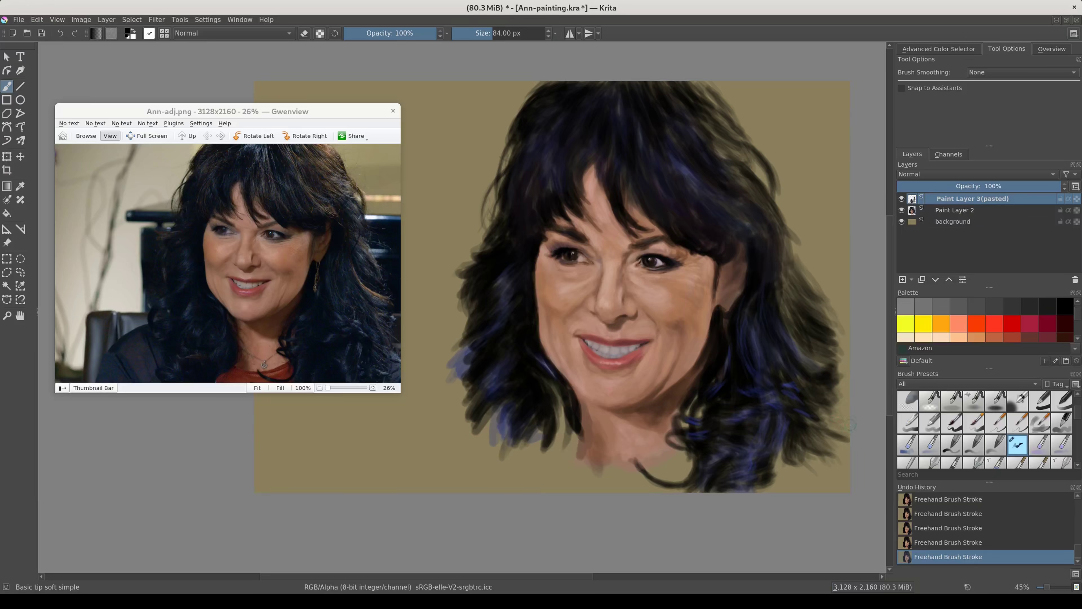
# On Paint Layer 3(pasted), paint dark curls along the right and left hair edges.
pyautogui.click(947, 213)
pyautogui.press('pageup')
pyautogui.press('e')
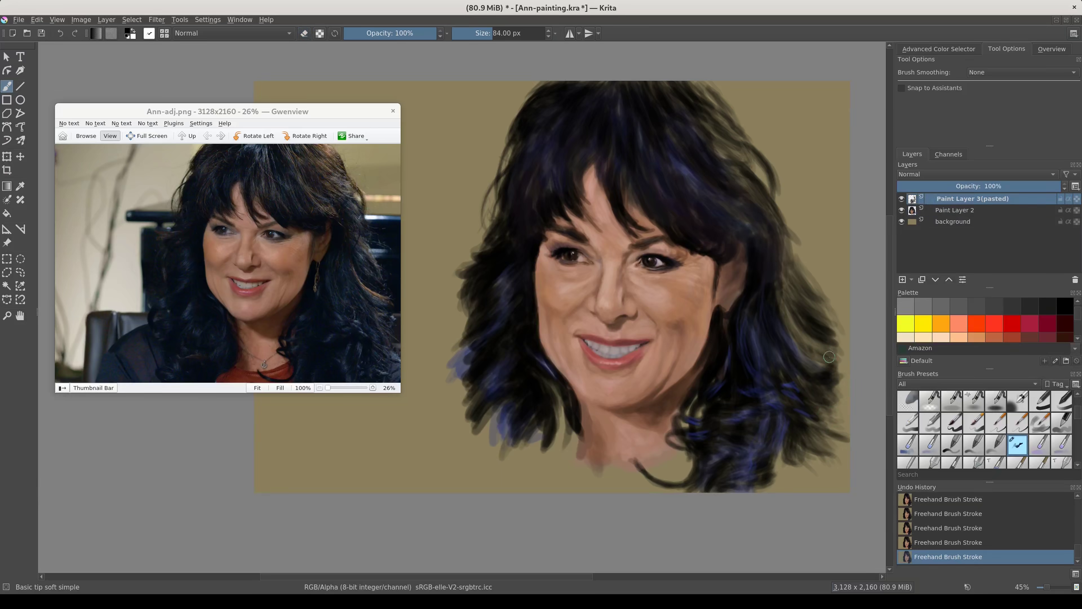
pyautogui.moveTo(793, 264); pyautogui.dragTo(786, 281)
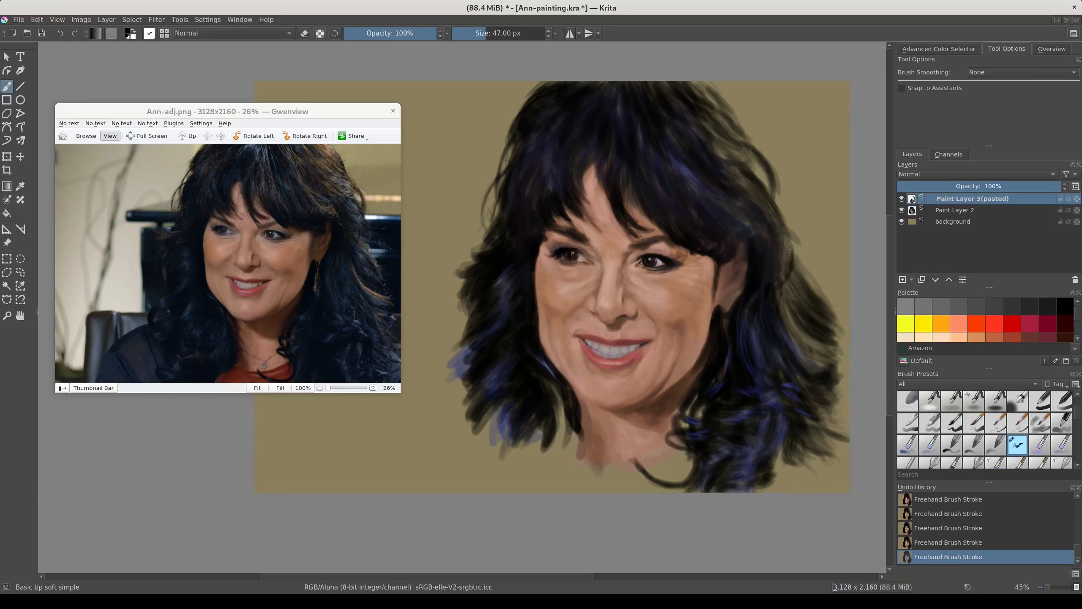
pyautogui.moveTo(454, 384); pyautogui.dragTo(447, 410)
pyautogui.moveTo(458, 364); pyautogui.dragTo(446, 396)
pyautogui.moveTo(460, 364)
pyautogui.mouseDown()
pyautogui.moveTo(447, 412)
pyautogui.moveTo(447, 386)
pyautogui.mouseUp()
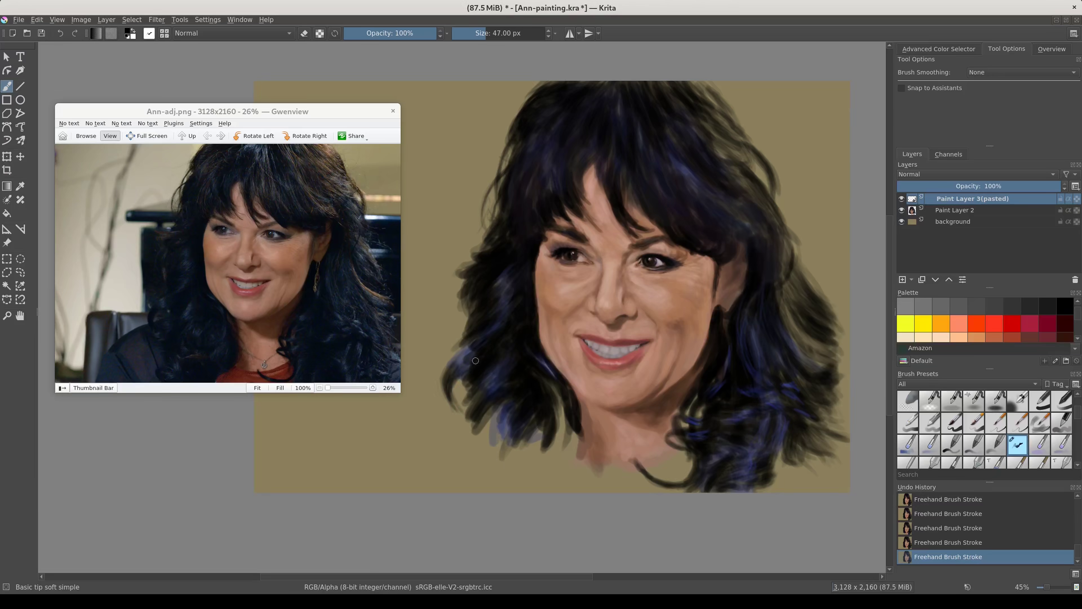
# With near-black at about 154 px, paint dark arcs along the lower-left hair edge.
pyautogui.keyDown('ctrl'); pyautogui.click(507, 438); pyautogui.keyUp('ctrl')
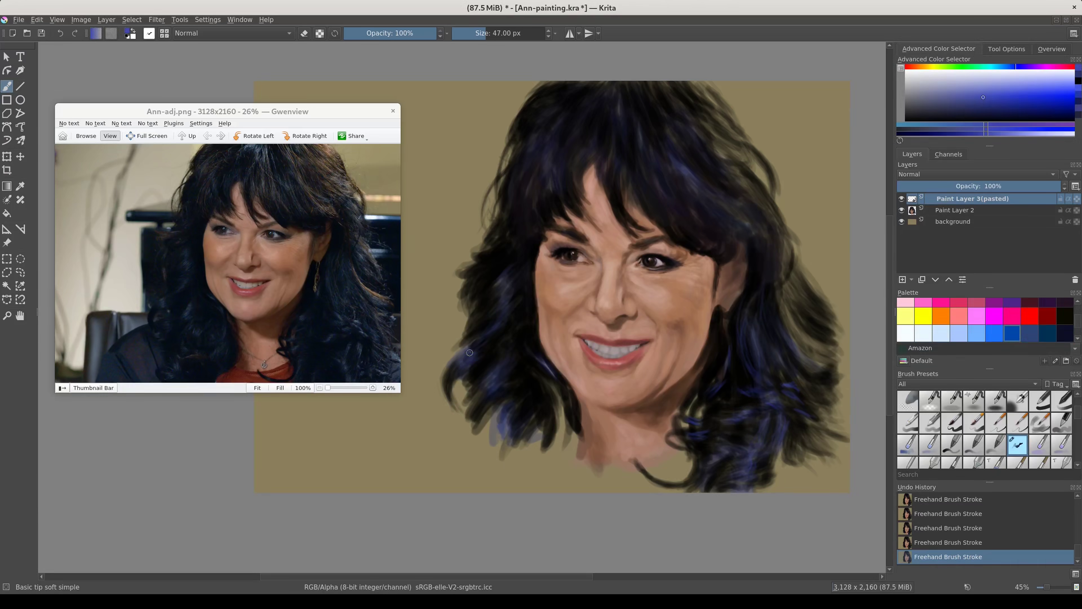
pyautogui.keyDown('ctrl'); pyautogui.click(476, 362); pyautogui.keyUp('ctrl')
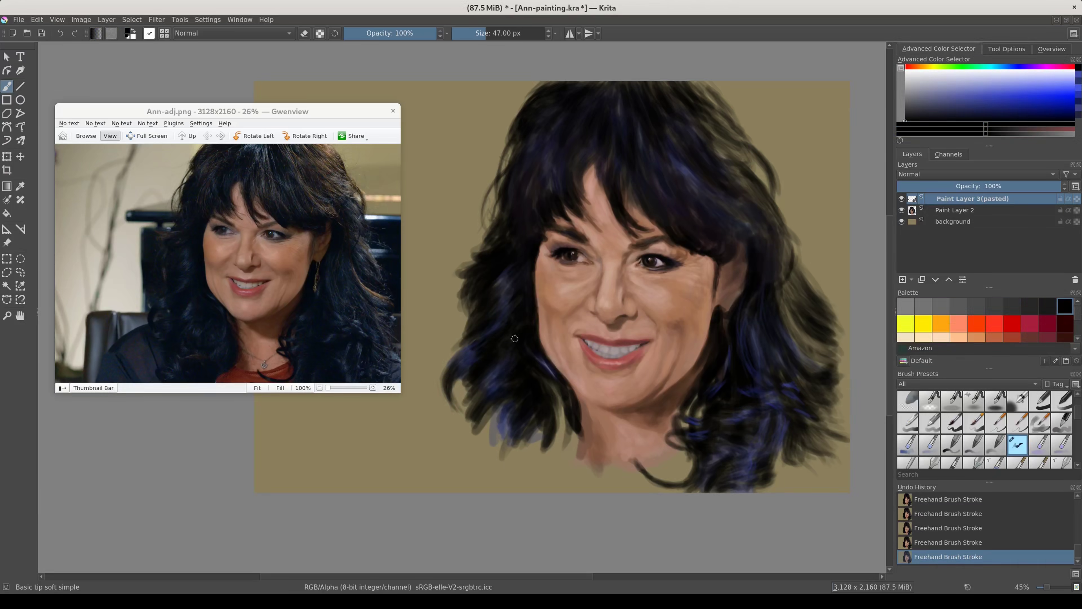
pyautogui.moveTo(461, 403); pyautogui.dragTo(431, 422)
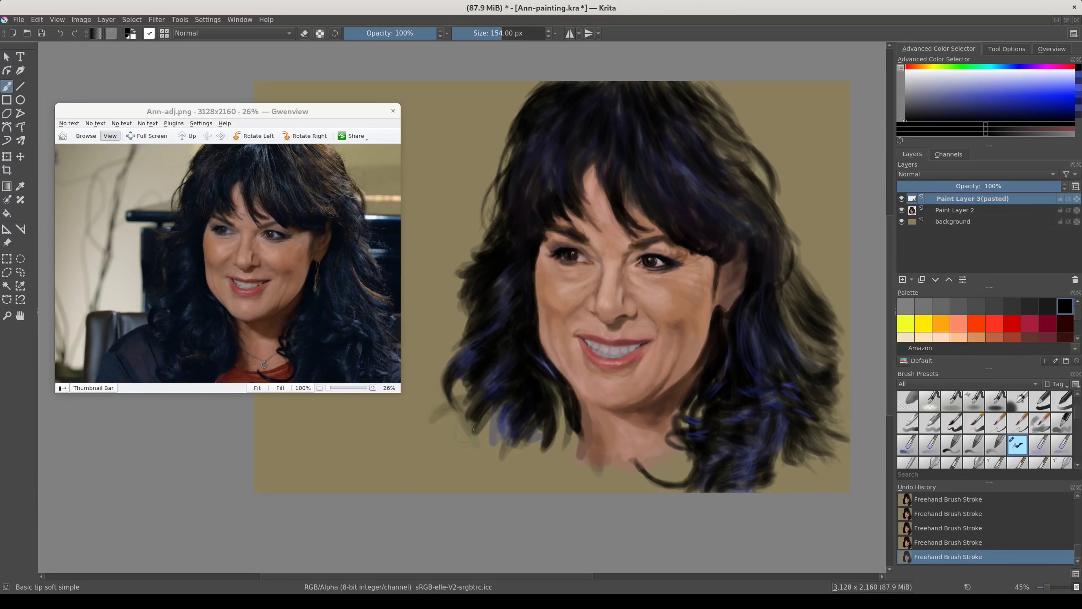
pyautogui.moveTo(463, 455)
pyautogui.mouseDown()
pyautogui.moveTo(447, 426)
pyautogui.moveTo(399, 455)
pyautogui.moveTo(431, 491)
pyautogui.mouseUp()
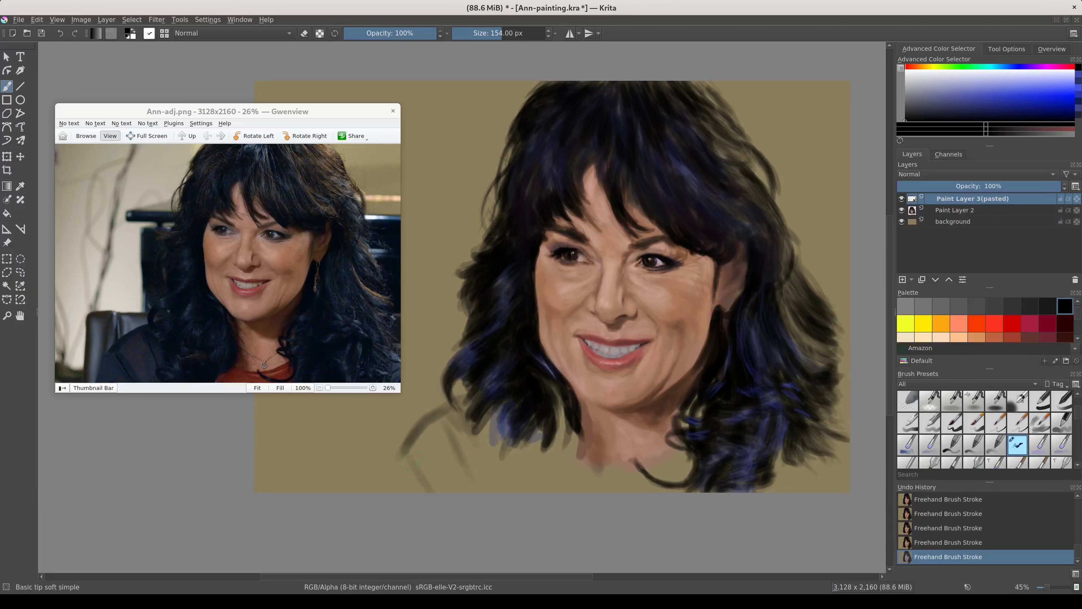
pyautogui.moveTo(393, 459); pyautogui.dragTo(416, 490)
pyautogui.moveTo(439, 456); pyautogui.dragTo(411, 490)
# Soften the shoulder and neck, then add finer dark strands over the lower-left curl.
pyautogui.moveTo(472, 476)
pyautogui.mouseDown()
pyautogui.moveTo(485, 433)
pyautogui.moveTo(473, 490)
pyautogui.mouseUp()
pyautogui.moveTo(579, 454); pyautogui.dragTo(529, 491)
pyautogui.moveTo(584, 422)
pyautogui.mouseDown()
pyautogui.moveTo(537, 488)
pyautogui.moveTo(553, 465)
pyautogui.mouseUp()
pyautogui.press('[')
pyautogui.press('[')
pyautogui.press('[')
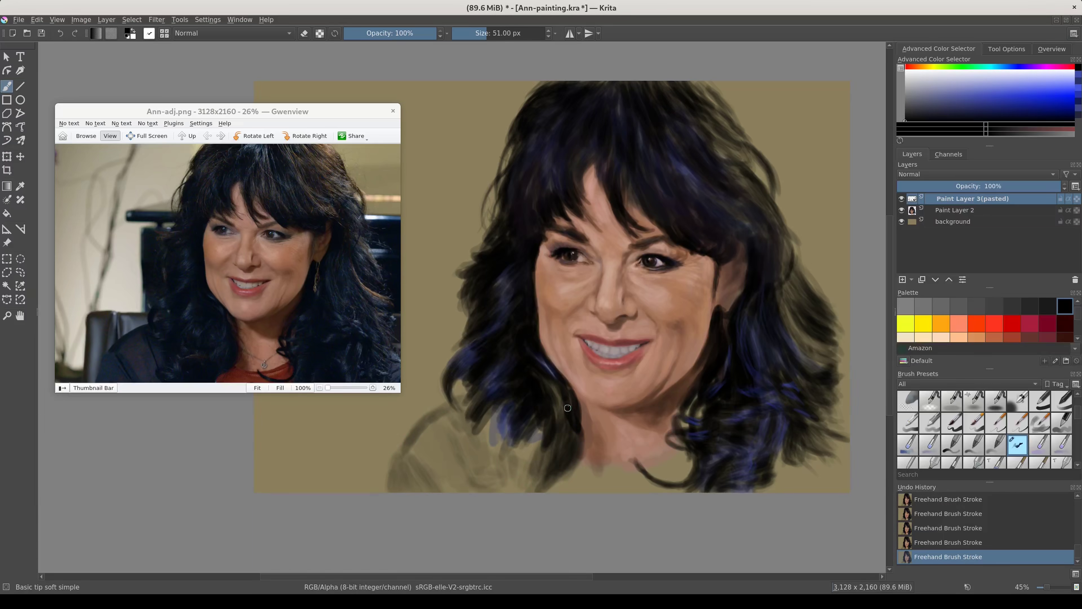
pyautogui.moveTo(568, 408); pyautogui.dragTo(533, 486)
pyautogui.moveTo(518, 432)
pyautogui.mouseDown()
pyautogui.moveTo(483, 474)
pyautogui.moveTo(493, 440)
pyautogui.moveTo(483, 409)
pyautogui.moveTo(468, 471)
pyautogui.mouseUp()
pyautogui.moveTo(499, 412)
pyautogui.mouseDown()
pyautogui.moveTo(473, 463)
pyautogui.moveTo(503, 427)
pyautogui.moveTo(469, 450)
pyautogui.moveTo(466, 466)
pyautogui.mouseUp()
pyautogui.moveTo(481, 424)
pyautogui.mouseDown()
pyautogui.moveTo(462, 461)
pyautogui.moveTo(452, 448)
pyautogui.mouseUp()
pyautogui.moveTo(479, 404); pyautogui.dragTo(447, 436)
# Darken and add dark strands to the upper-right and right-side hair.
pyautogui.moveTo(742, 109); pyautogui.dragTo(760, 149)
pyautogui.moveTo(713, 81)
pyautogui.mouseDown()
pyautogui.moveTo(755, 137)
pyautogui.moveTo(792, 228)
pyautogui.mouseUp()
pyautogui.moveTo(762, 174); pyautogui.dragTo(781, 215)
pyautogui.moveTo(767, 158); pyautogui.dragTo(780, 176)
pyautogui.moveTo(742, 111); pyautogui.dragTo(763, 147)
pyautogui.moveTo(720, 83); pyautogui.dragTo(748, 109)
pyautogui.moveTo(806, 285)
pyautogui.mouseDown()
pyautogui.moveTo(789, 308)
pyautogui.moveTo(791, 292)
pyautogui.mouseUp()
pyautogui.moveTo(816, 307); pyautogui.dragTo(788, 343)
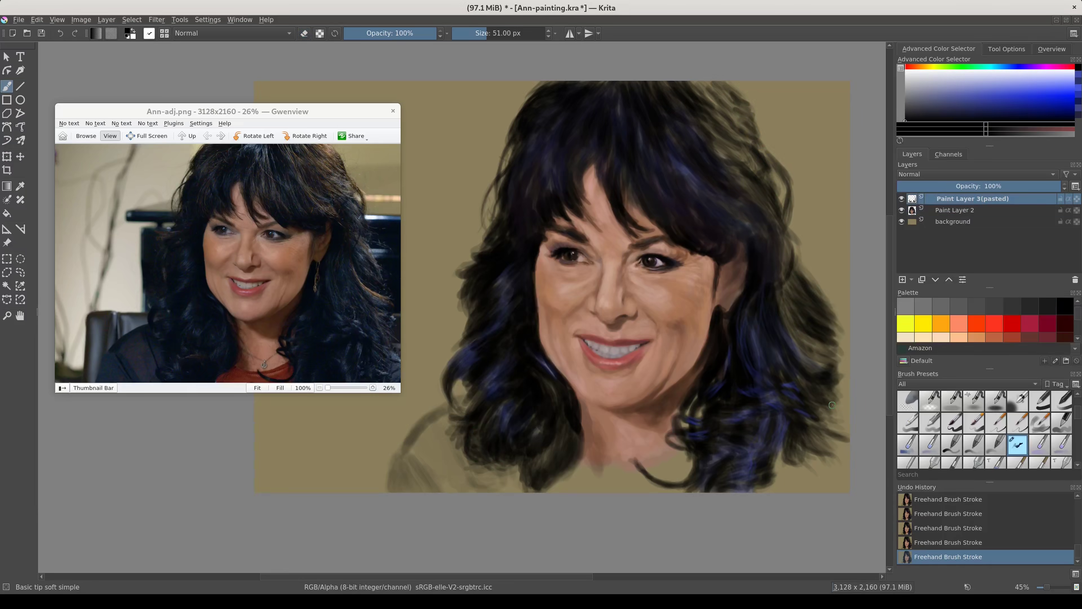
# Paint an English-red top along the neckline on Paint Layer 2.
pyautogui.scroll(-1, 991, 336)
pyautogui.click(1012, 307)
pyautogui.click(959, 210)
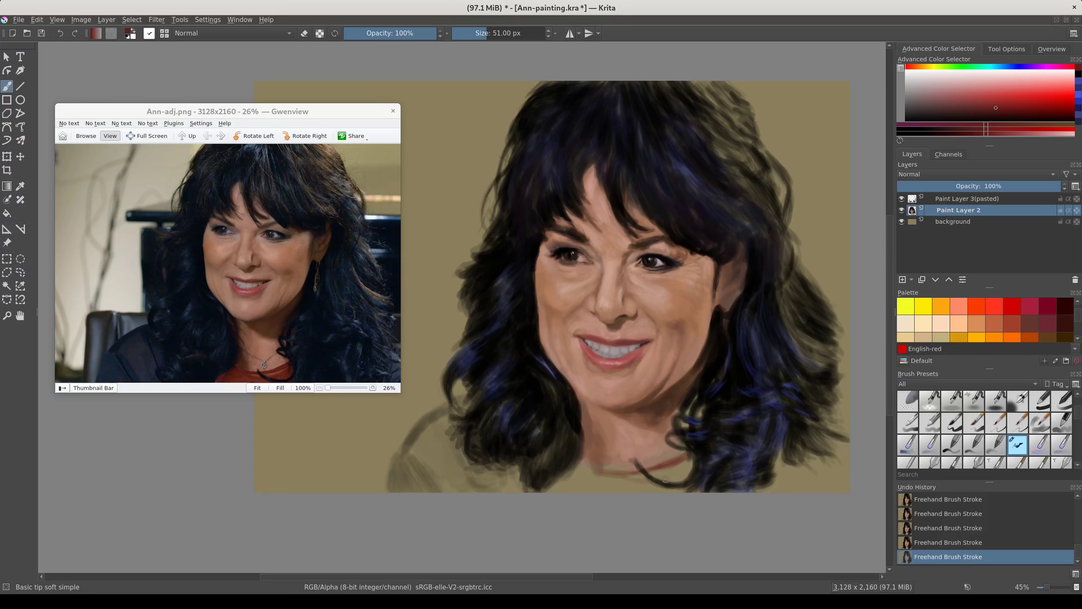
pyautogui.moveTo(690, 460)
pyautogui.mouseDown()
pyautogui.moveTo(630, 490)
pyautogui.moveTo(576, 488)
pyautogui.mouseUp()
pyautogui.moveTo(635, 472); pyautogui.dragTo(549, 488)
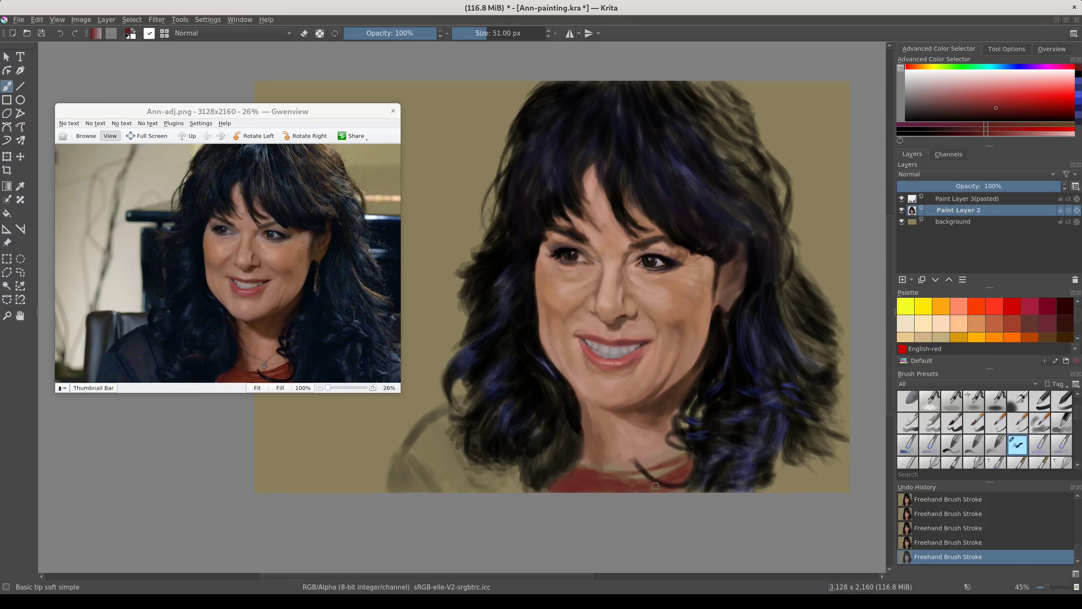
# Feather-select the red neckline, darken it with Curves, then paint more strokes in the darkened red.
pyautogui.moveTo(694, 452); pyautogui.dragTo(688, 458)
pyautogui.hotkey('shift', 'F6')
pyautogui.press('Return')
pyautogui.hotkey('ctrl', 'm')
pyautogui.moveTo(1018, 148); pyautogui.dragTo(1019, 177)
pyautogui.press('Return')
pyautogui.hotkey('ctrl', 'shift', 'a')
pyautogui.press('b')
pyautogui.keyDown('ctrl'); pyautogui.click(595, 476); pyautogui.keyUp('ctrl')
pyautogui.moveTo(652, 477)
pyautogui.mouseDown()
pyautogui.moveTo(665, 490)
pyautogui.moveTo(690, 459)
pyautogui.mouseUp()
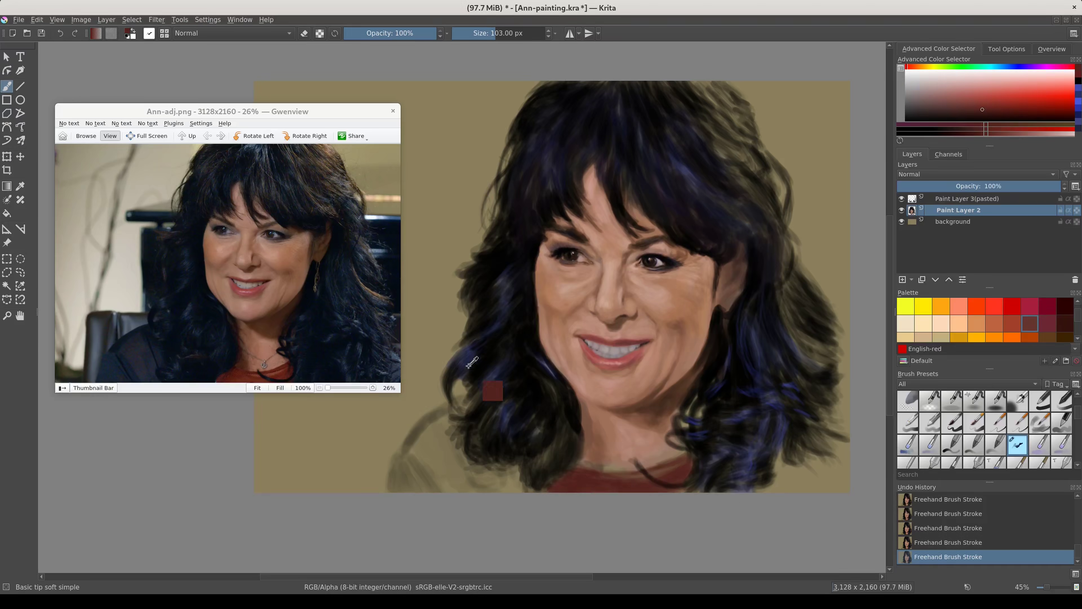
# In Color blend mode at 201 px, tint the lower hair, shoulders and lower-right corner dark blue.
pyautogui.keyDown('ctrl'); pyautogui.click(475, 380); pyautogui.keyUp('ctrl')
pyautogui.click(233, 33)
pyautogui.click(201, 59)
pyautogui.moveTo(469, 426); pyautogui.dragTo(405, 481)
pyautogui.moveTo(452, 405); pyautogui.dragTo(511, 478)
pyautogui.moveTo(409, 426); pyautogui.dragTo(511, 464)
pyautogui.moveTo(419, 430); pyautogui.dragTo(449, 462)
pyautogui.moveTo(485, 401); pyautogui.dragTo(563, 469)
pyautogui.moveTo(822, 414)
pyautogui.mouseDown()
pyautogui.moveTo(758, 486)
pyautogui.moveTo(767, 491)
pyautogui.mouseUp()
pyautogui.moveTo(680, 318); pyautogui.dragTo(670, 499)
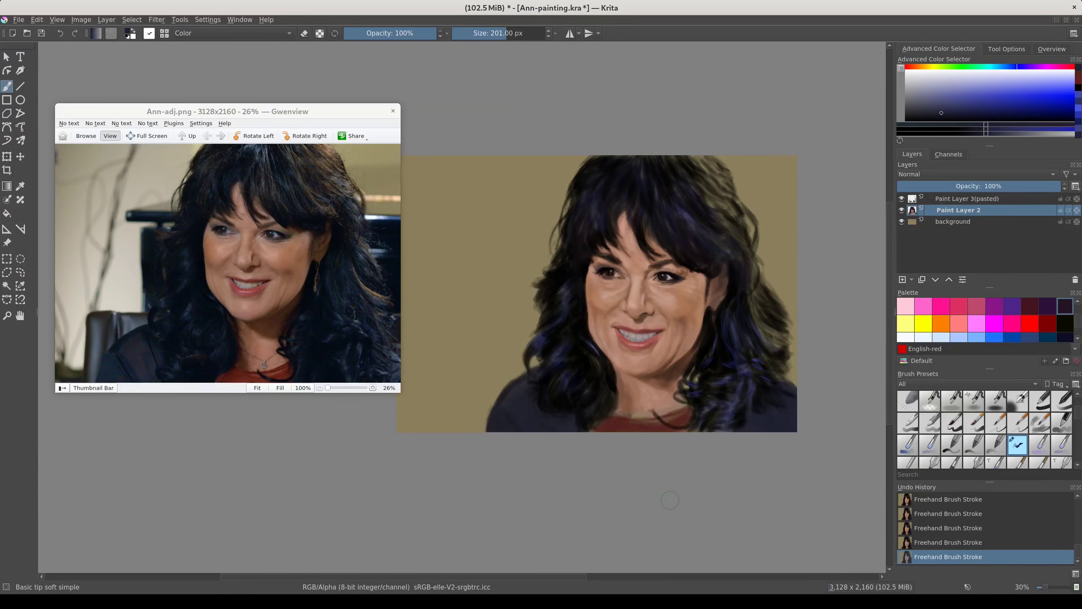
# Reset the brush to normal blending and black, then lasso the face area onto its own layer.
pyautogui.hotkey('alt', 'shift', 'n')
pyautogui.press('d')
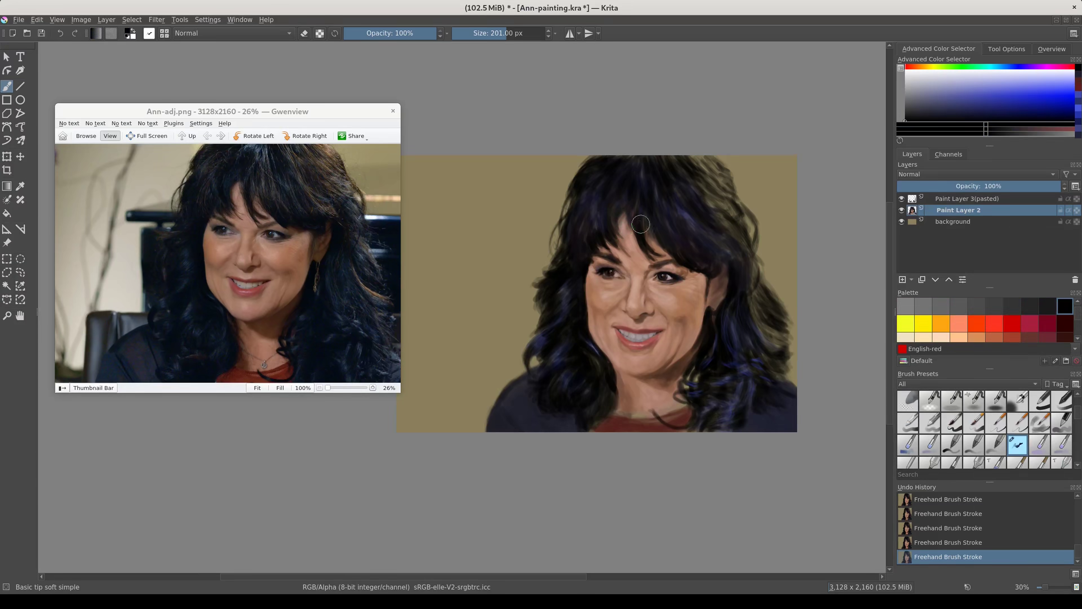
pyautogui.hotkey('ctrl', 'l')
pyautogui.moveTo(644, 416)
pyautogui.mouseDown()
pyautogui.moveTo(698, 273)
pyautogui.moveTo(596, 405)
pyautogui.mouseUp()
pyautogui.hotkey('ctrl', 'm')
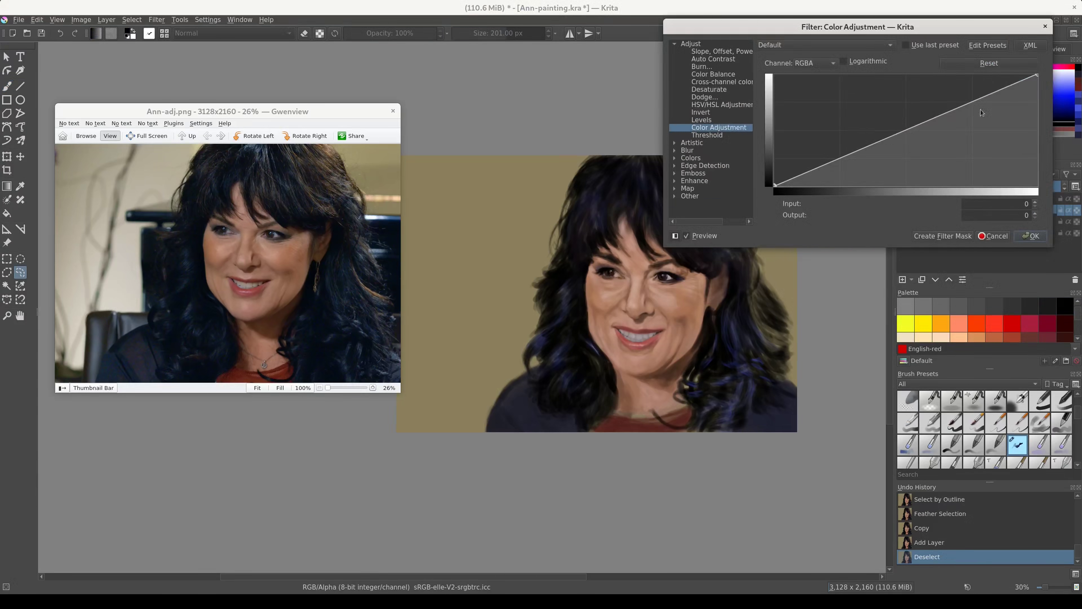
# Darken the copy with a Lightness curve and soften it with Gaussian Blur.
pyautogui.click(815, 63)
pyautogui.moveTo(1037, 75); pyautogui.dragTo(1036, 91)
pyautogui.press('Return')
pyautogui.hotkey('ctrl', 'shift', 'f')
pyautogui.press('Return')
# Add a transparency mask to the copy, paint on it, and flatten it into a merged layer.
pyautogui.rightClick(976, 209)
pyautogui.click(946, 345)
pyautogui.press('b')
pyautogui.moveTo(664, 299)
pyautogui.mouseDown()
pyautogui.moveTo(680, 315)
pyautogui.moveTo(667, 279)
pyautogui.mouseUp()
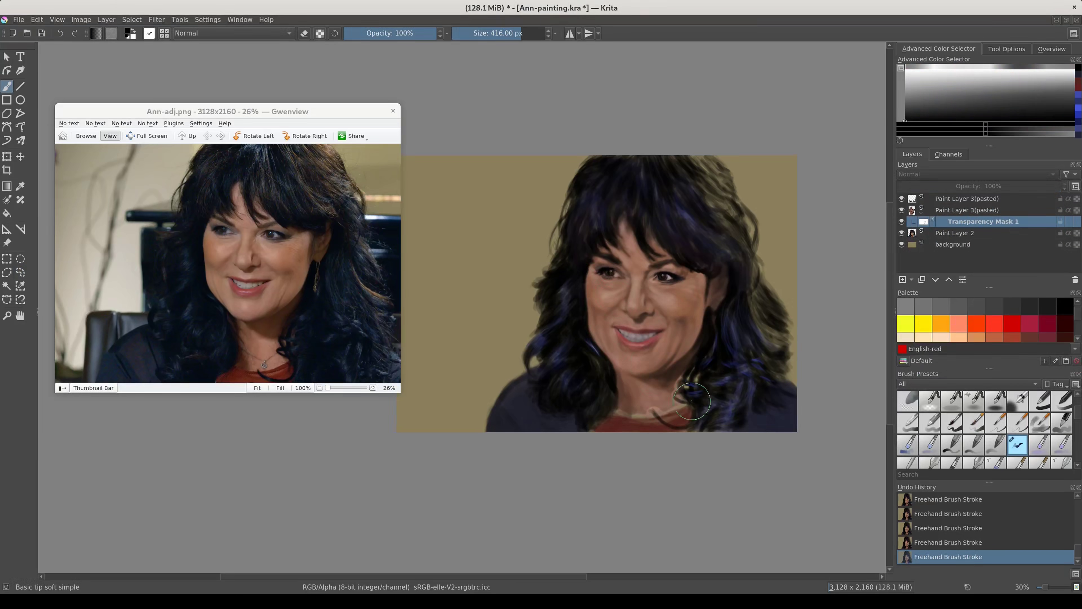
pyautogui.moveTo(684, 364); pyautogui.dragTo(713, 438)
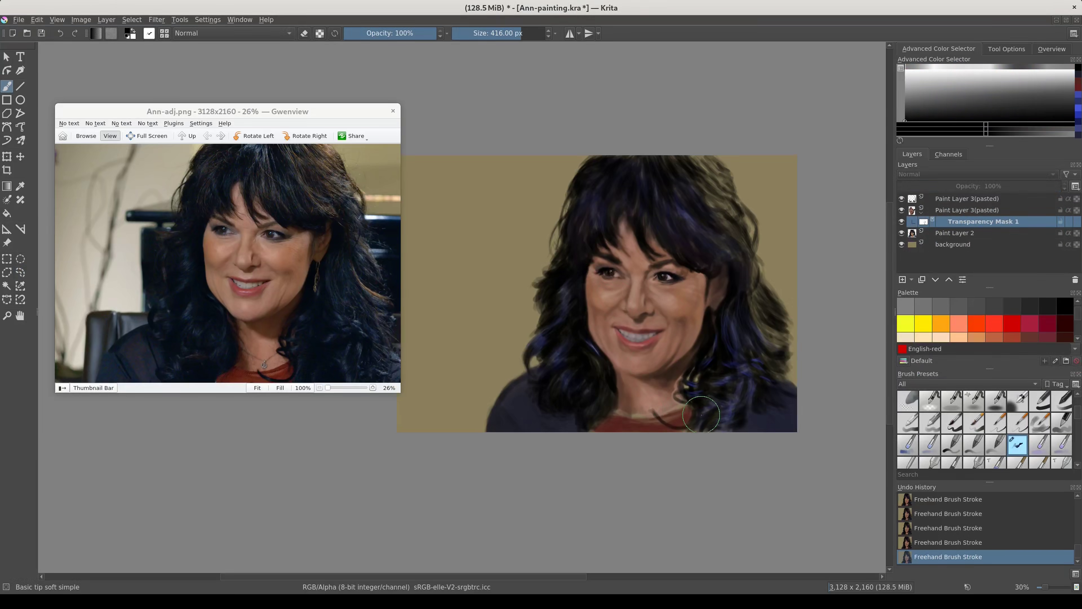
pyautogui.rightClick(961, 269)
pyautogui.click(938, 464)
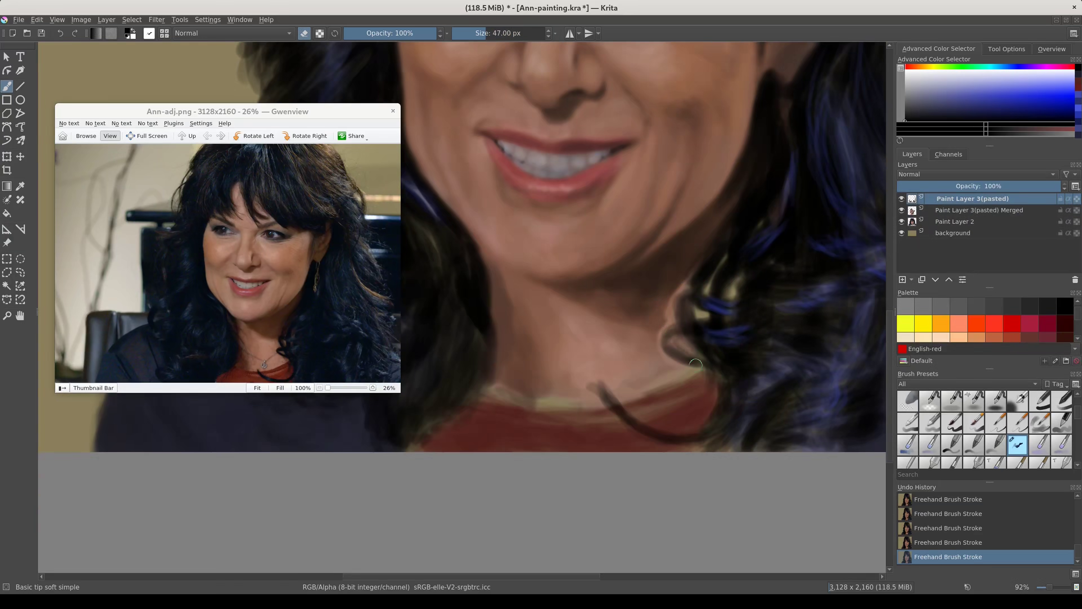
# Darken the hair strands near the neck with a dark brown.
pyautogui.moveTo(695, 365); pyautogui.dragTo(684, 281)
pyautogui.keyDown('ctrl'); pyautogui.click(674, 335); pyautogui.keyUp('ctrl')
pyautogui.press('e')
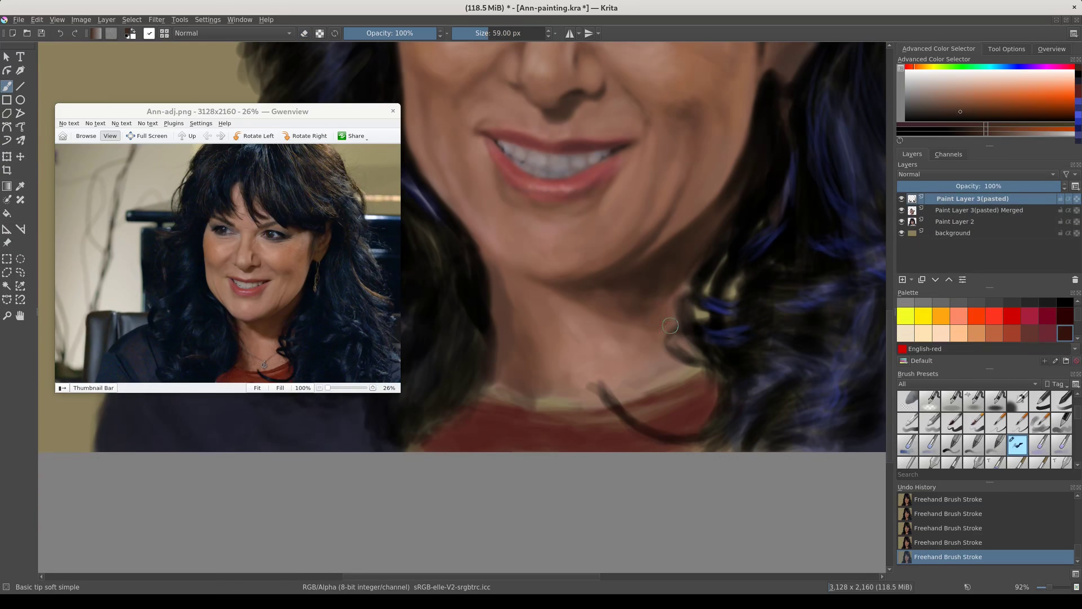
# Select the merged layer and lower its opacity to 54%.
pyautogui.press('d')
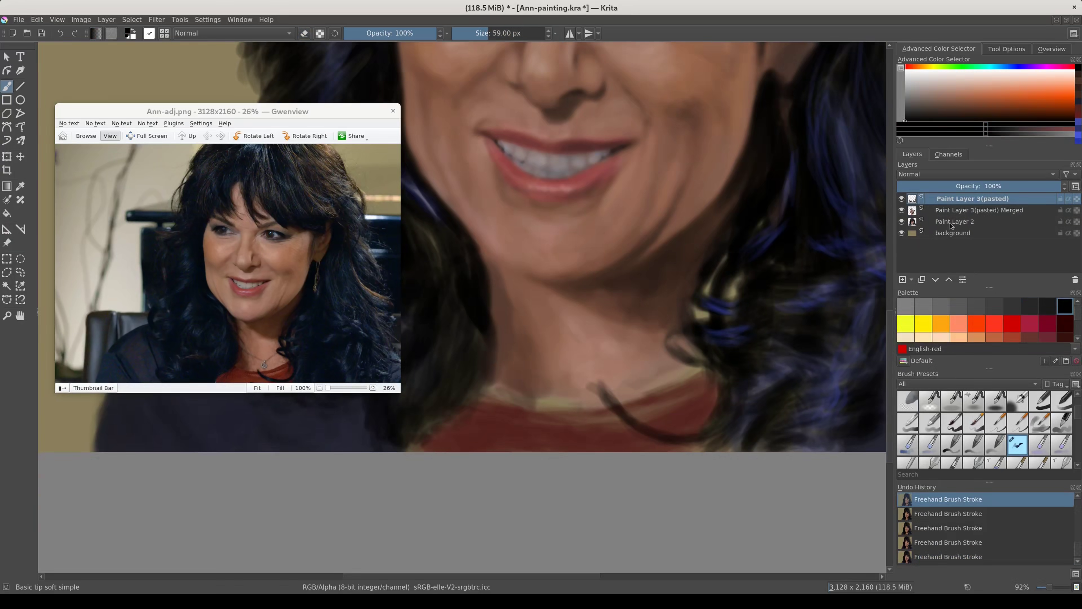
pyautogui.click(975, 209)
pyautogui.press('d')
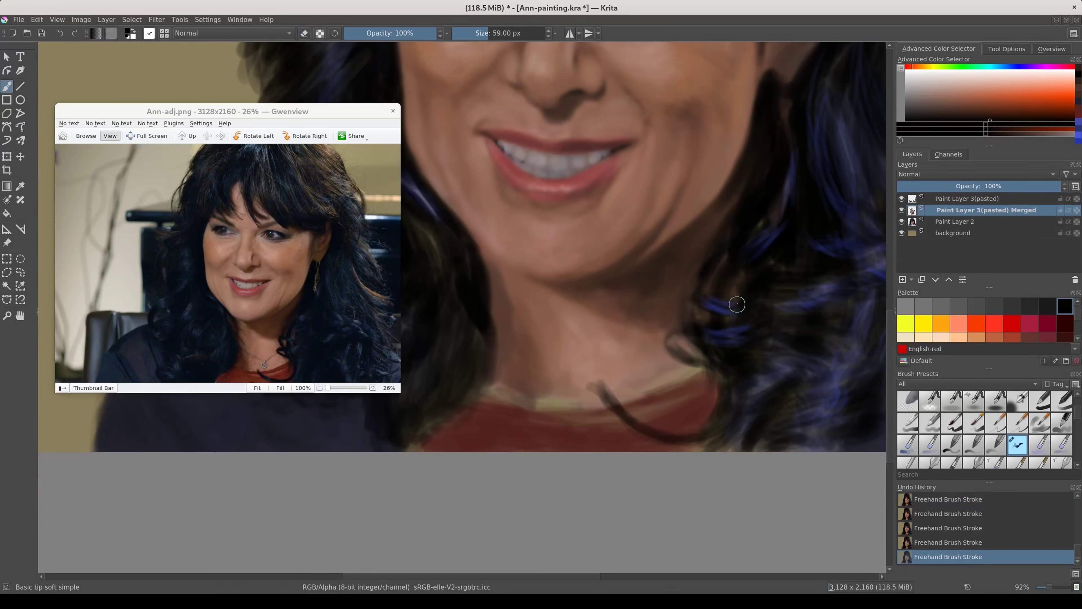
pyautogui.keyDown('ctrl'); pyautogui.click(713, 367); pyautogui.keyUp('ctrl')
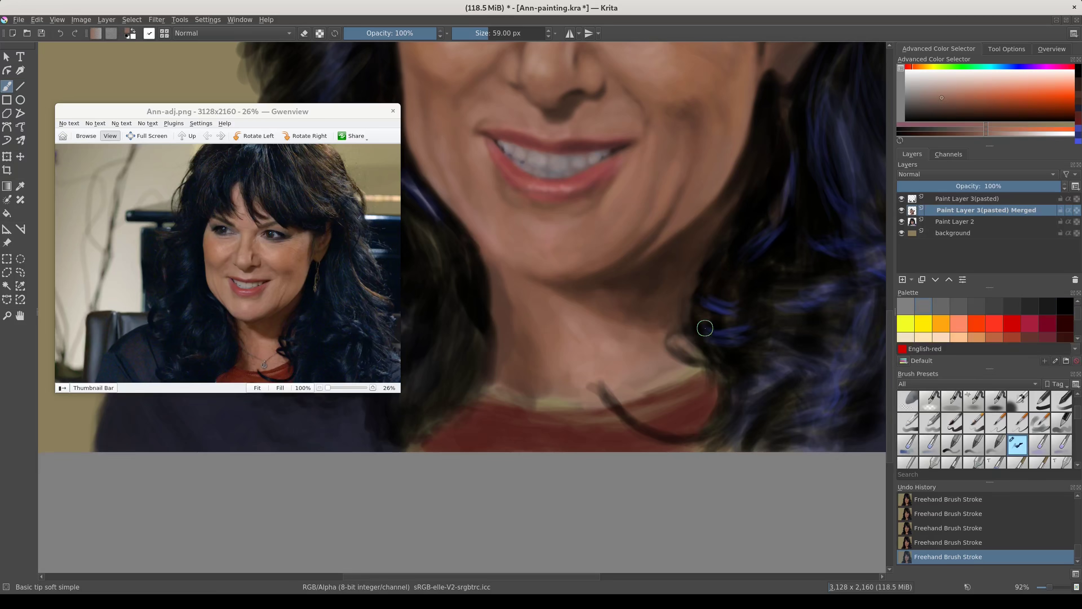
pyautogui.press('-')
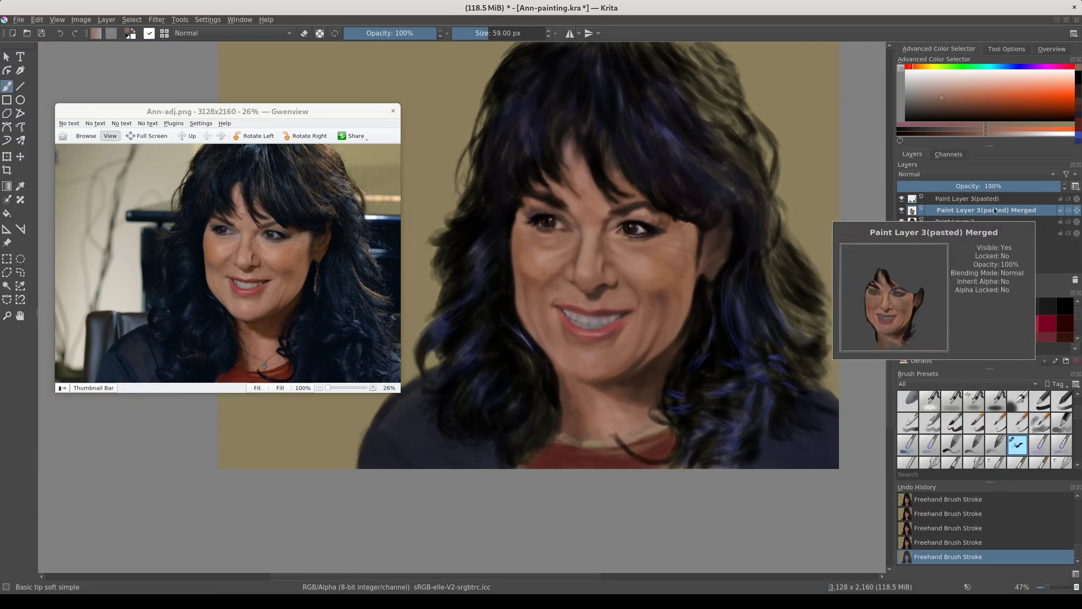
pyautogui.click(985, 185)
# Apply a Curves adjustment and try terracotta, dark grey and dark brown colours.
pyautogui.hotkey('ctrl', 'm')
pyautogui.press('Return')
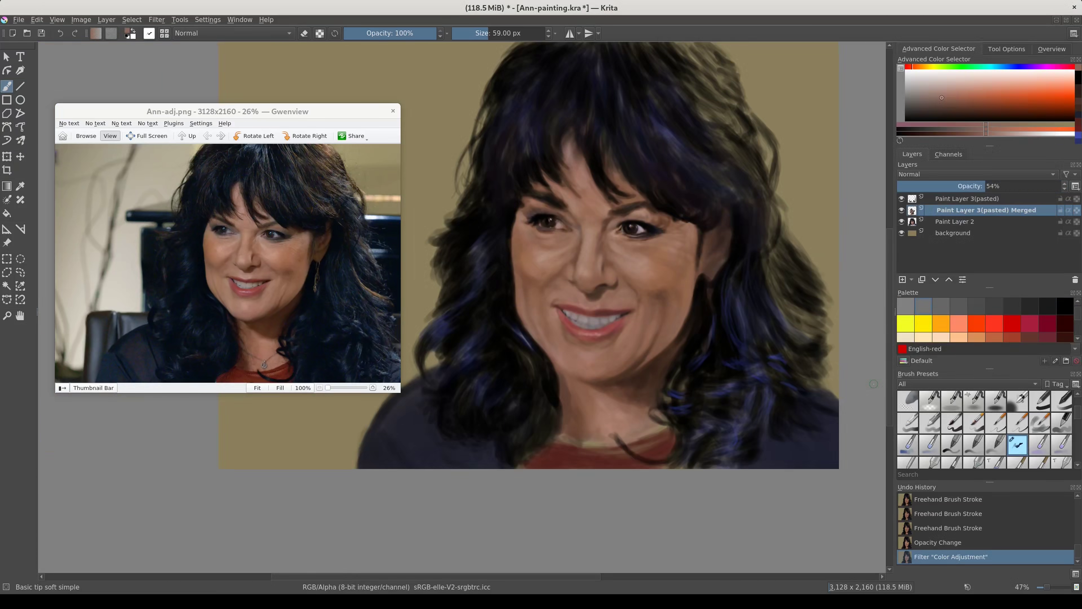
pyautogui.keyDown('ctrl'); pyautogui.click(715, 252); pyautogui.keyUp('ctrl')
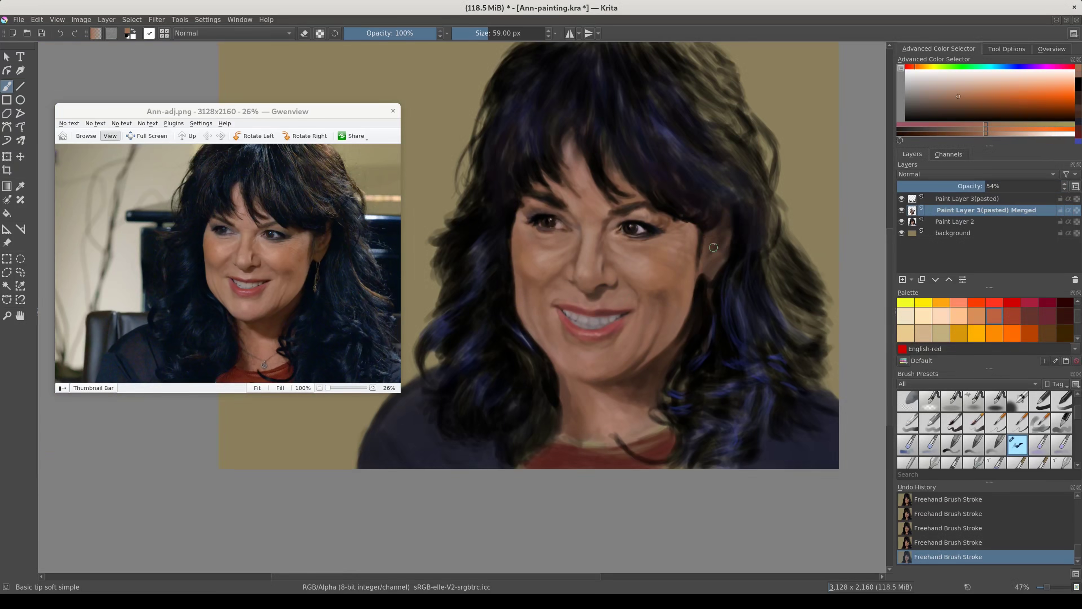
pyautogui.keyDown('ctrl'); pyautogui.click(720, 285); pyautogui.keyUp('ctrl')
pyautogui.press('pageup')
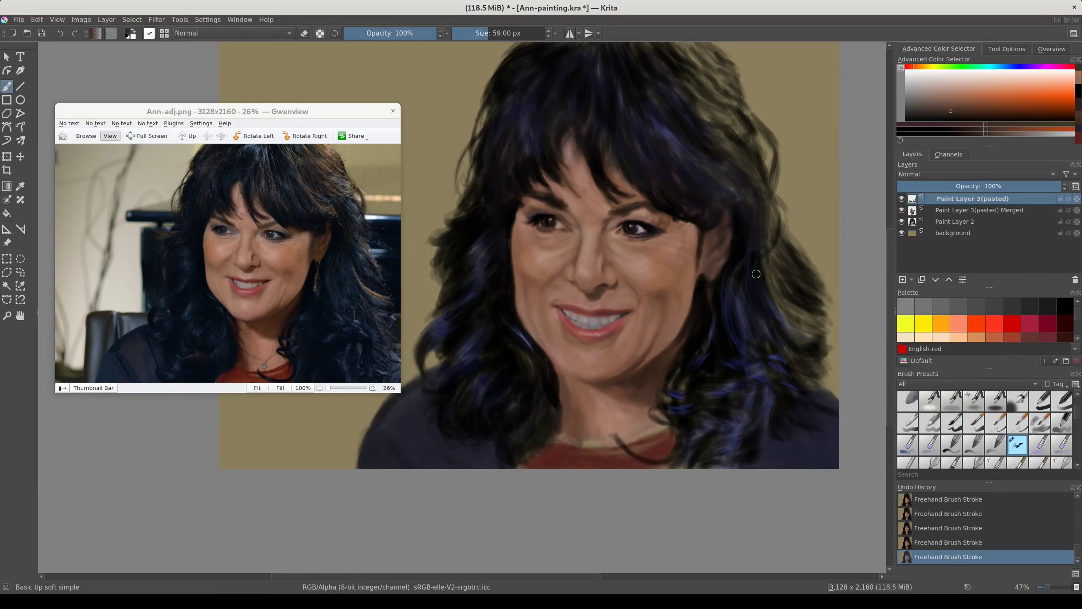
pyautogui.keyDown('ctrl'); pyautogui.click(708, 252); pyautogui.keyUp('ctrl')
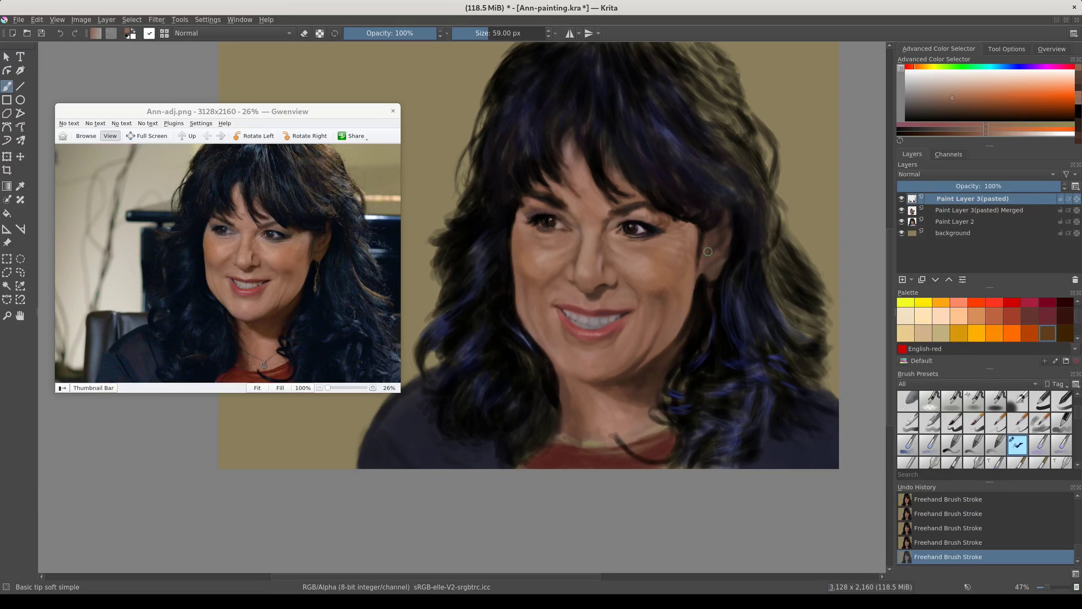
# Merge the blurred copy layer down into Paint Layer 2 and sample a brown.
pyautogui.press('pagedown')
pyautogui.press('d')
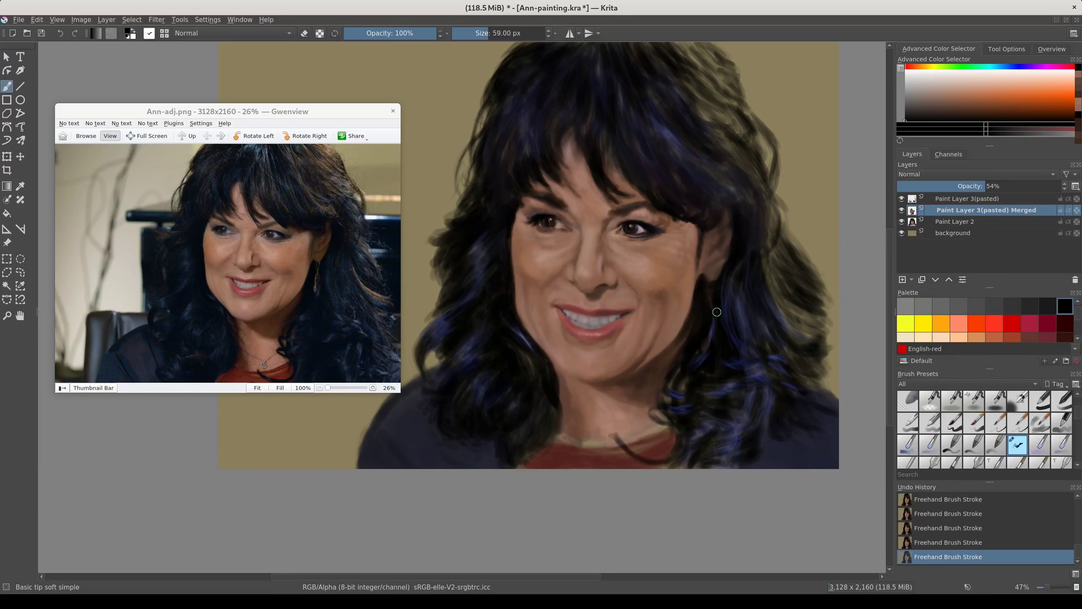
pyautogui.hotkey('ctrl', 'e')
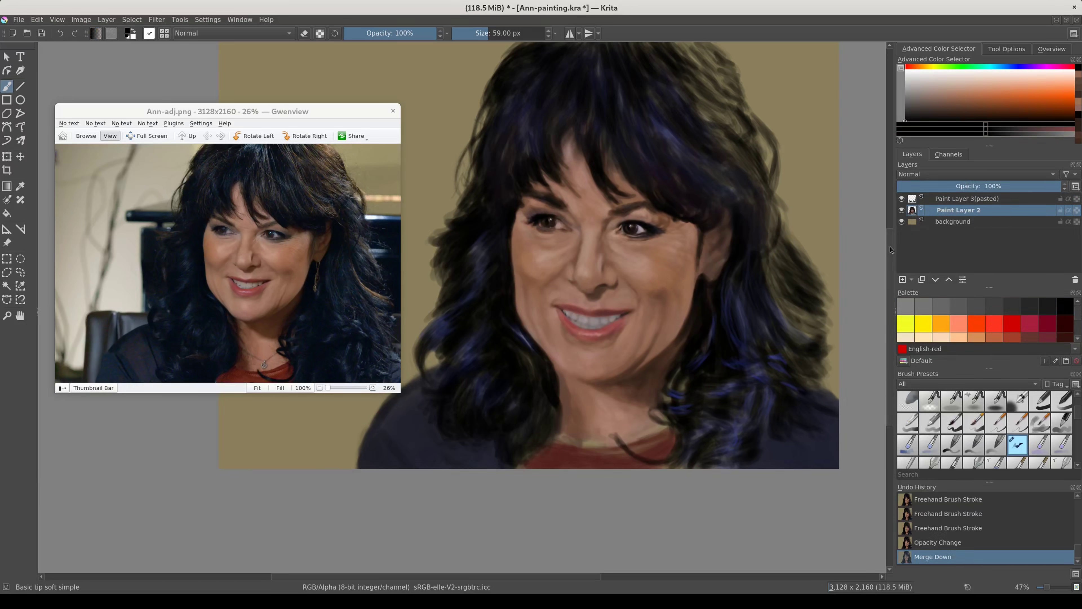
pyautogui.keyDown('ctrl'); pyautogui.click(702, 307); pyautogui.keyUp('ctrl')
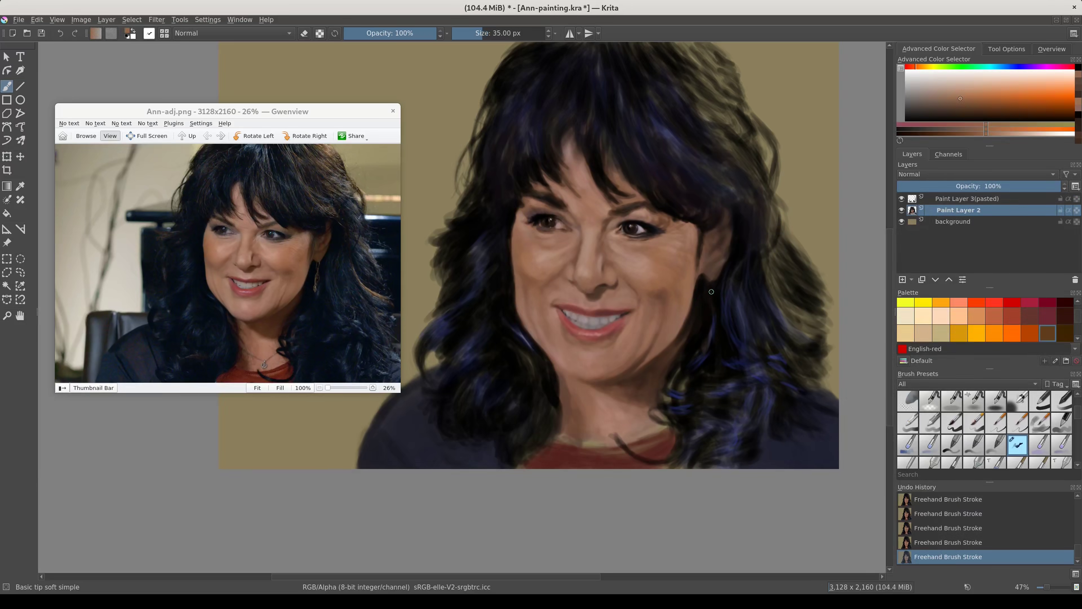
# Paint a dangling earring beside her cheek in tan with fine peach highlights.
pyautogui.scroll(5, 326, 280)
pyautogui.scroll(3, 703, 305)
pyautogui.click(940, 333)
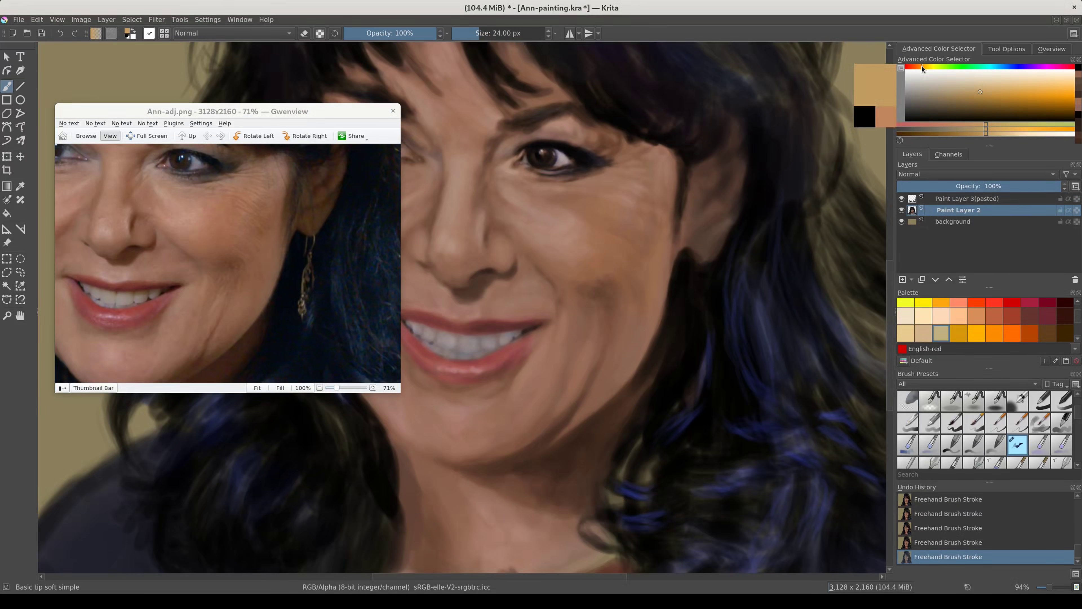
pyautogui.moveTo(709, 264); pyautogui.dragTo(698, 284)
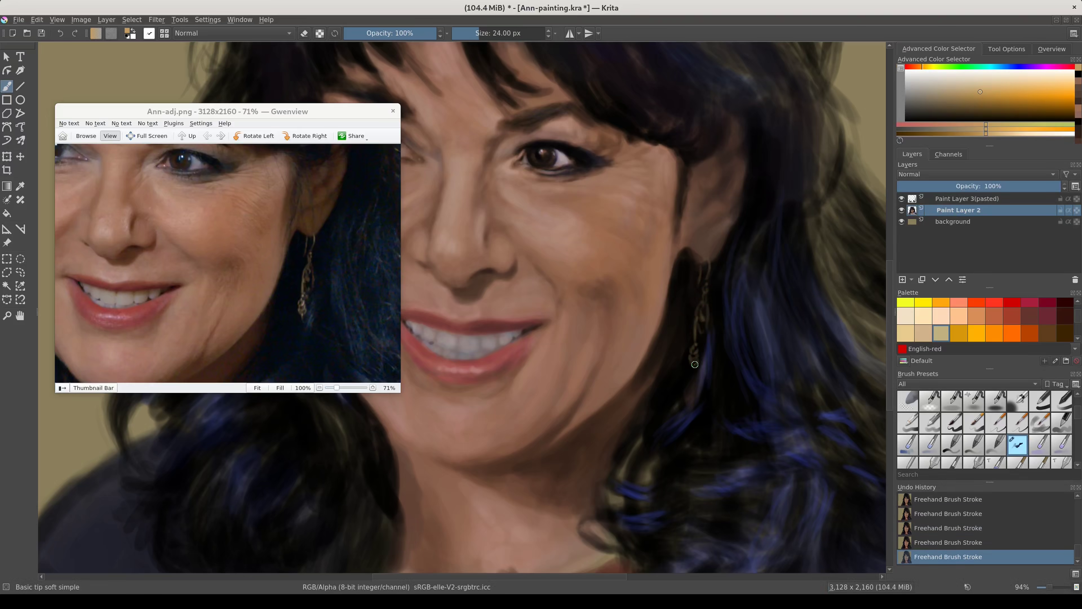
pyautogui.click(906, 332)
pyautogui.press('[')
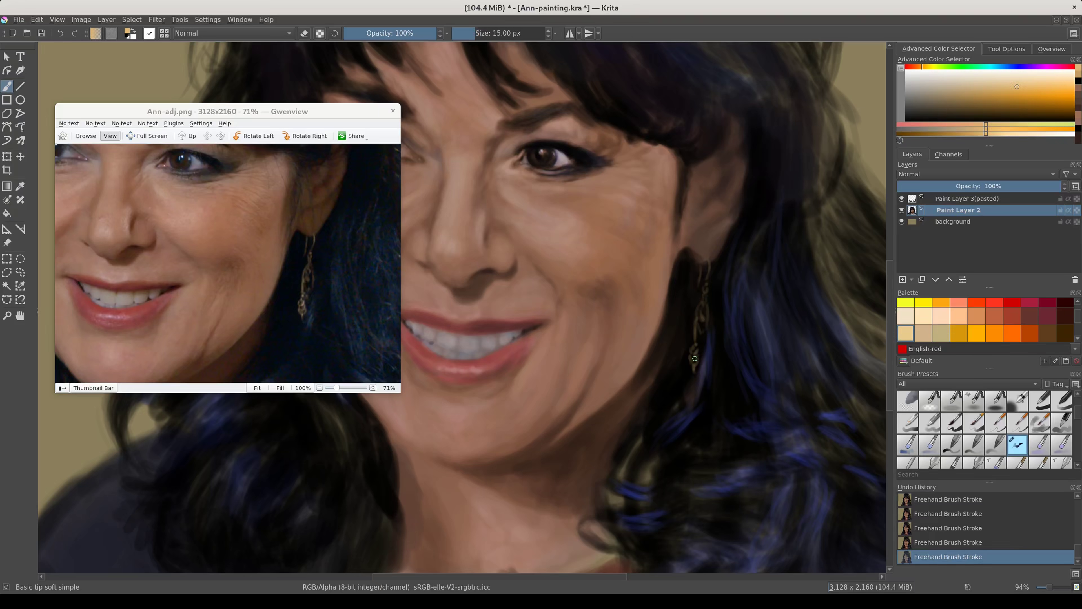
pyautogui.click(940, 315)
pyautogui.press('[')
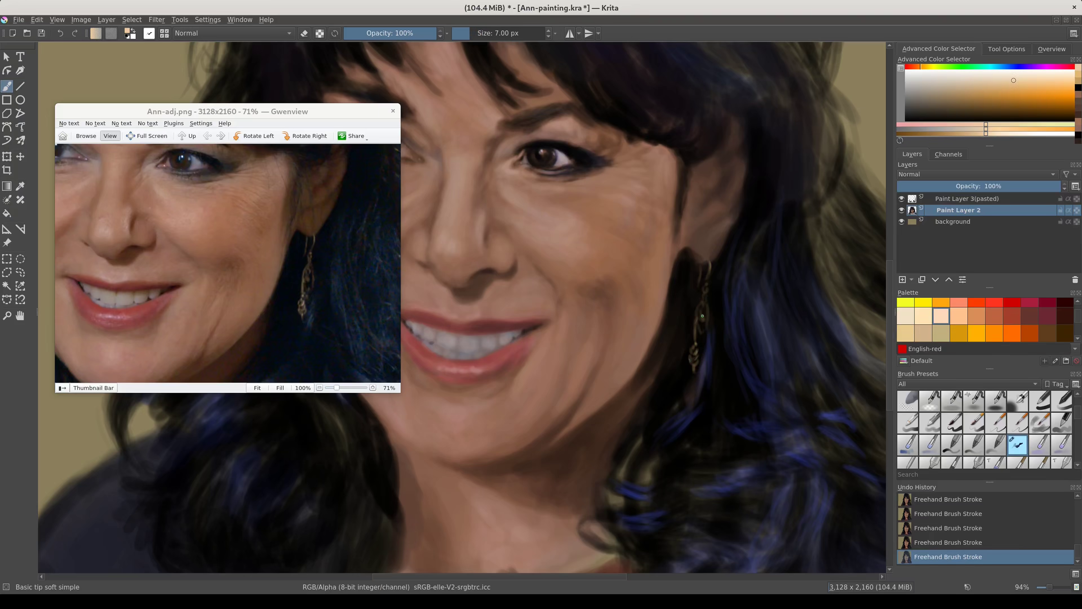
# Zoom back out and save the painting as Ann-painting.kra.
pyautogui.scroll(-5, 717, 488)
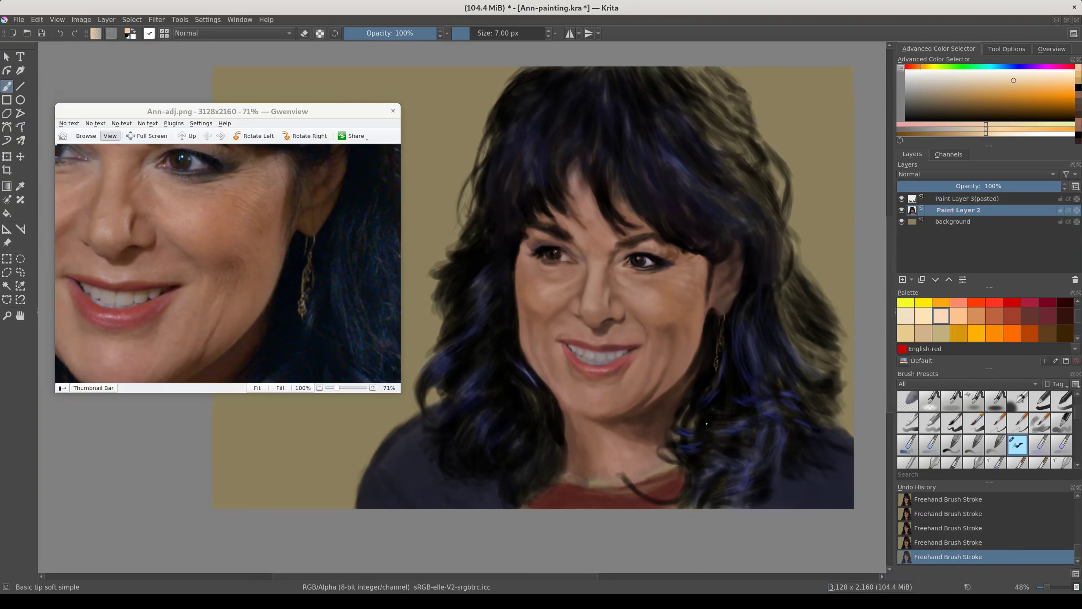
pyautogui.scroll(-3, 228, 263)
pyautogui.hotkey('ctrl', 's')
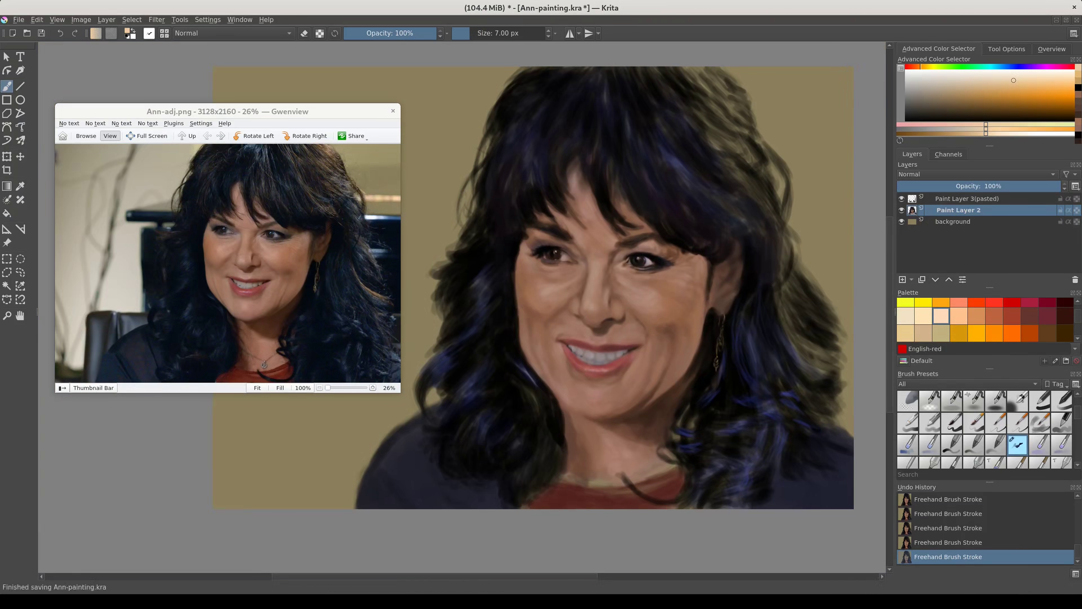
# On the pasted layer, sample the clothing's dark blue, reset to black and resize the brush.
pyautogui.press('d')
pyautogui.moveTo(753, 478); pyautogui.dragTo(775, 481)
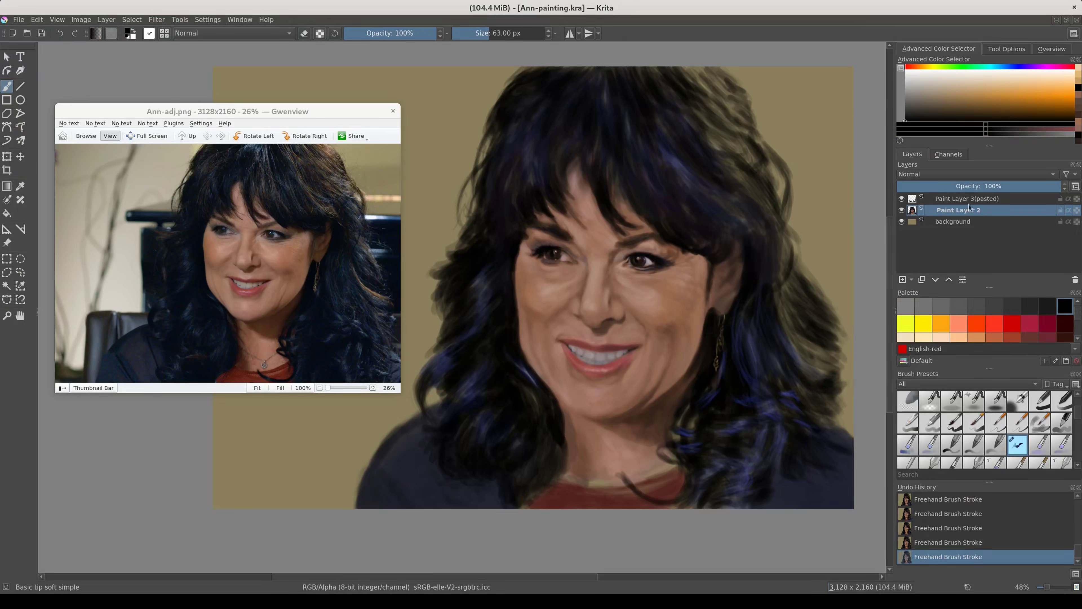
pyautogui.press('pageup')
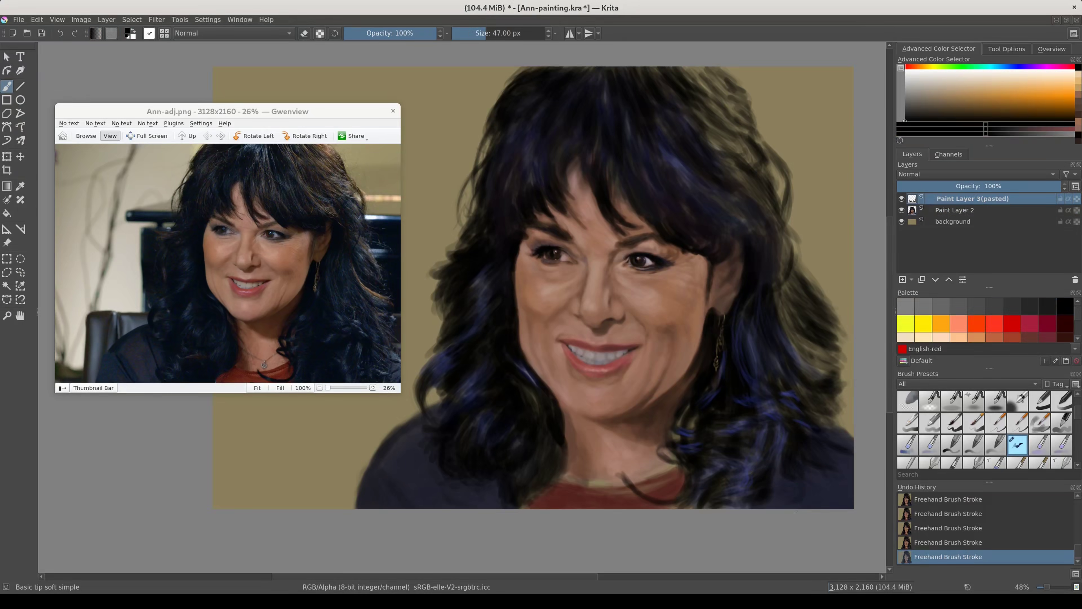
pyautogui.keyDown('ctrl'); pyautogui.click(770, 469); pyautogui.keyUp('ctrl')
pyautogui.press('d')
pyautogui.press('[')
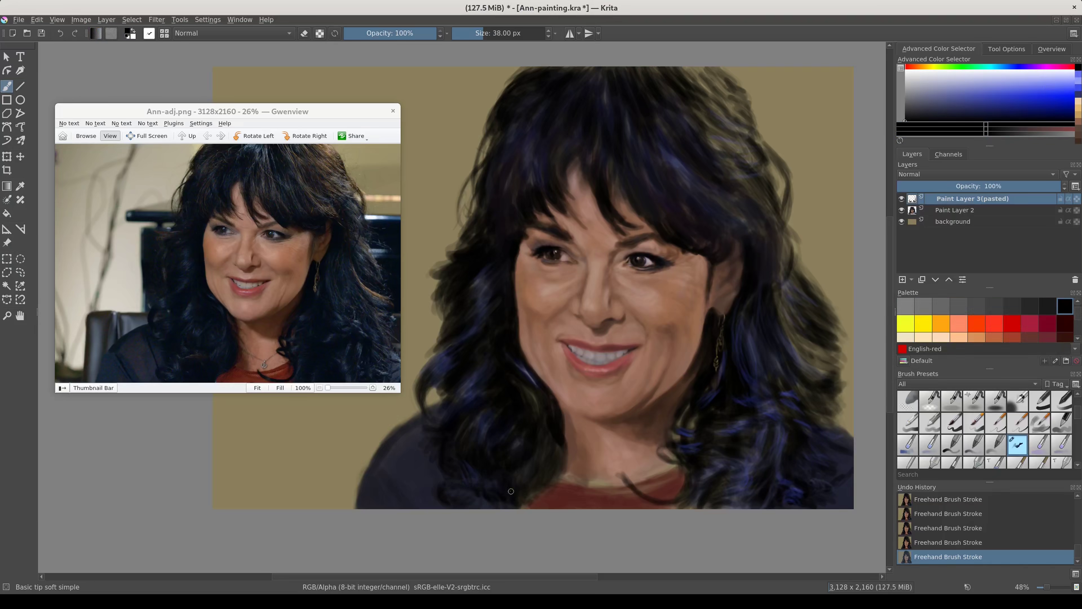
# Try light blue, skin-tone, salmon-orange, peach and dark reddish-brown colours.
pyautogui.keyDown('ctrl'); pyautogui.click(475, 493); pyautogui.keyUp('ctrl')
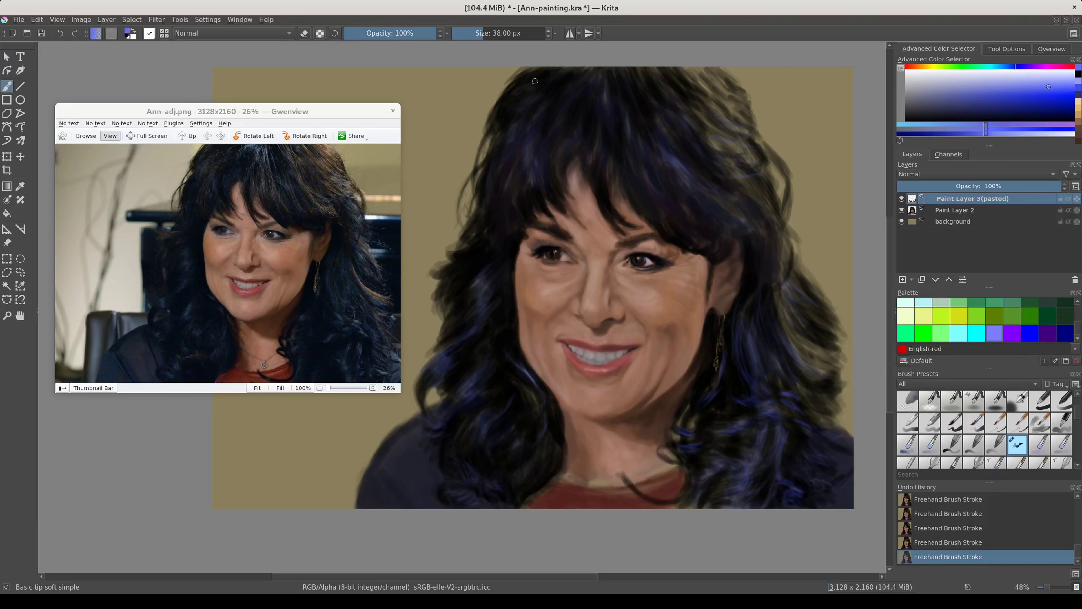
pyautogui.keyDown('ctrl'); pyautogui.click(691, 409); pyautogui.keyUp('ctrl')
pyautogui.click(914, 69)
pyautogui.click(1021, 89)
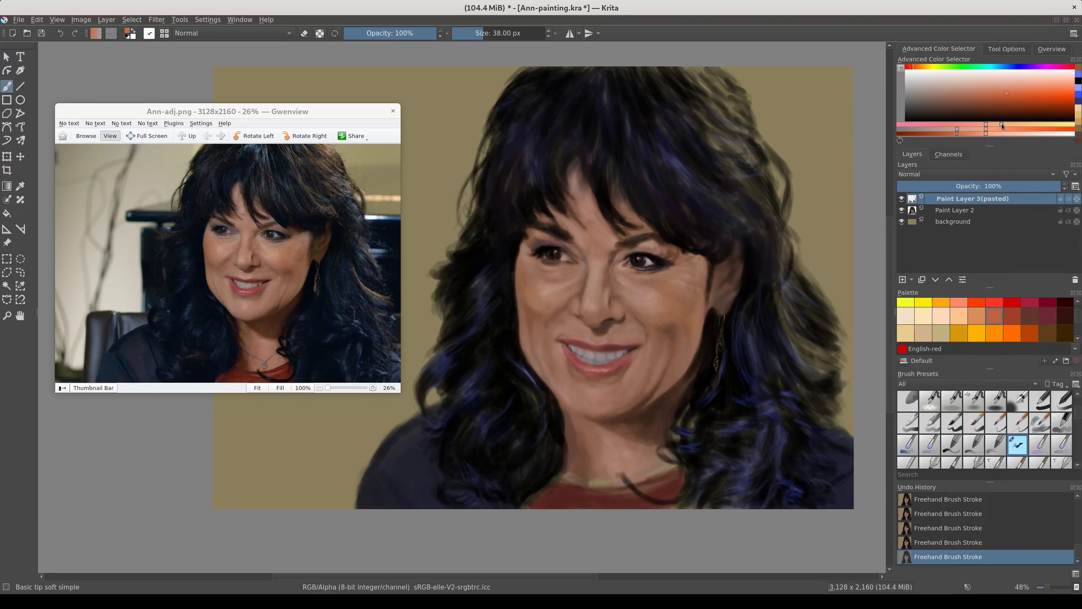
pyautogui.click(958, 315)
pyautogui.keyDown('ctrl'); pyautogui.click(685, 74); pyautogui.keyUp('ctrl')
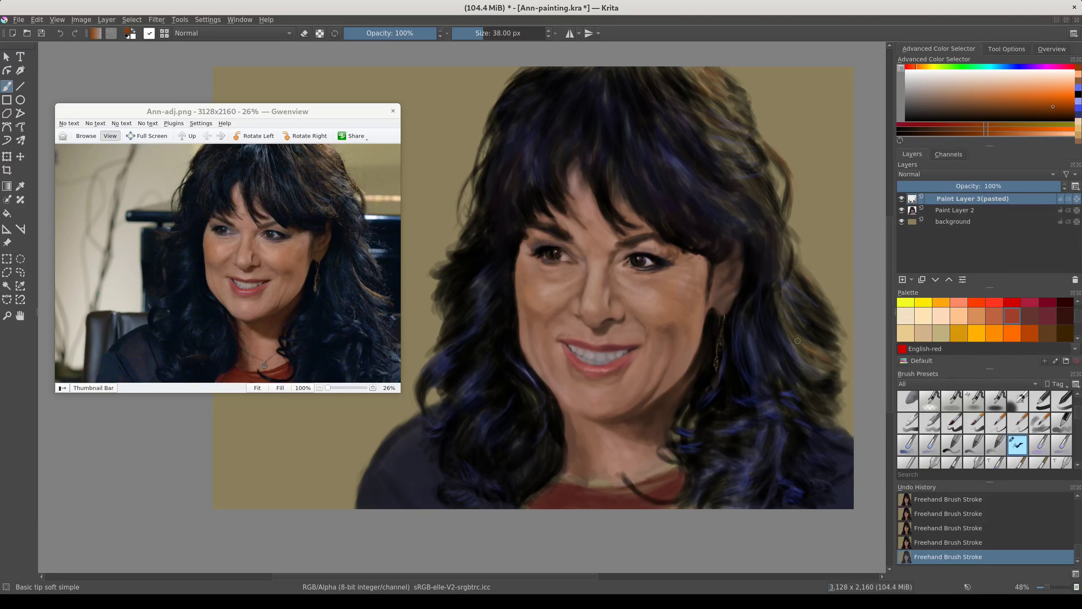
# Insert a new empty Paint Layer 3 directly above the background layer.
pyautogui.scroll(-2, 686, 196)
pyautogui.click(953, 221)
pyautogui.press('Insert')
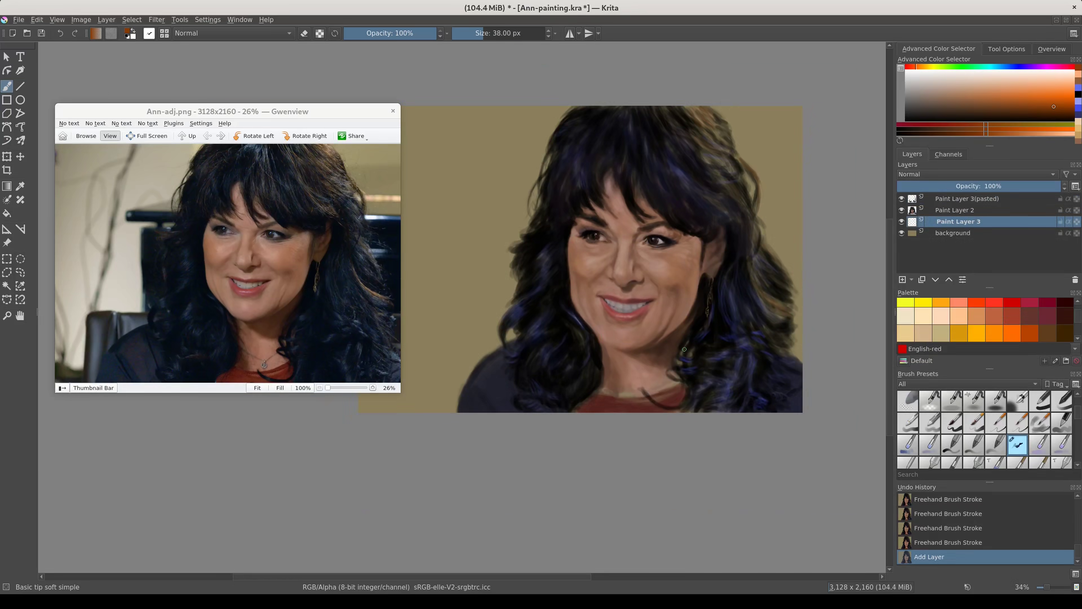
# Begin a Bezier outline of the piano, then select Paint Layer 2's figure and refine along the hair.
pyautogui.hotkey('ctrl', 'r')
pyautogui.click(487, 220)
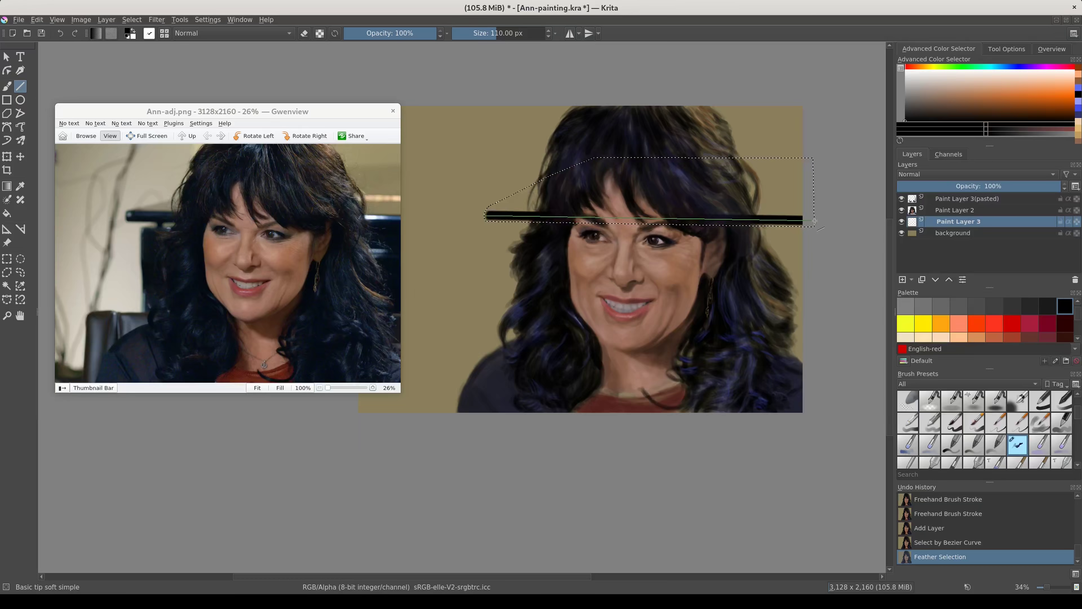
pyautogui.rightClick(954, 210)
pyautogui.click(996, 432)
pyautogui.moveTo(787, 347); pyautogui.dragTo(769, 330)
pyautogui.moveTo(509, 362); pyautogui.dragTo(493, 311)
pyautogui.moveTo(789, 377); pyautogui.dragTo(747, 184)
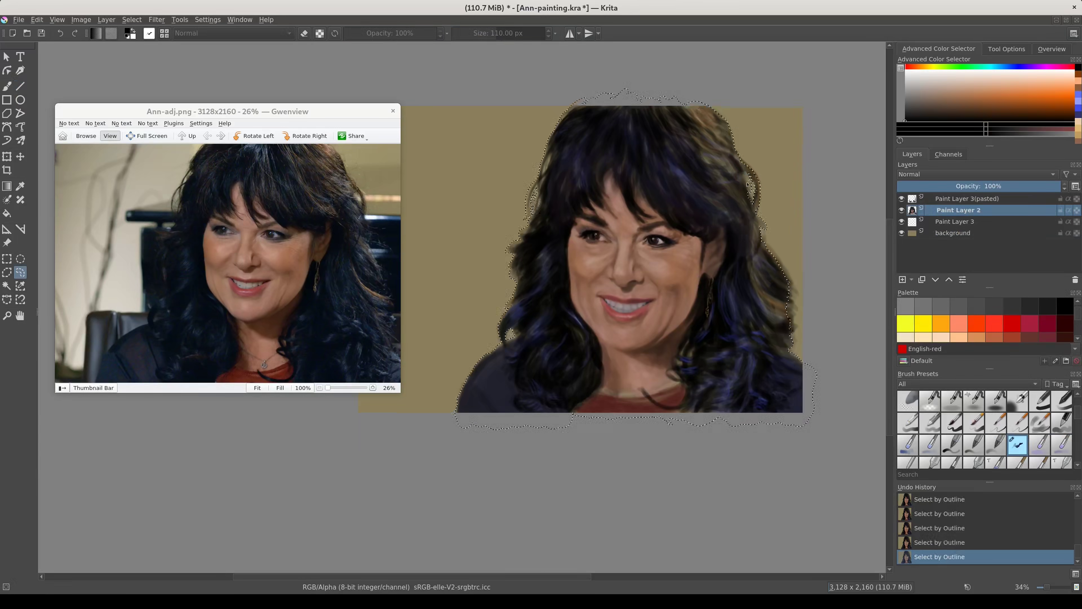
# Feather the figure selection and shrink it.
pyautogui.hotkey('alt', 's')
pyautogui.hotkey('shift', 'F6')
pyautogui.press('Return')
pyautogui.hotkey('alt', 's')
pyautogui.press('Up')
pyautogui.press('Up')
pyautogui.press('Up')
pyautogui.press('Return')
pyautogui.press('Return')
# Fill the shrunken figure selection on a new pasted layer, then return to Paint Layer 3.
pyautogui.press('f')
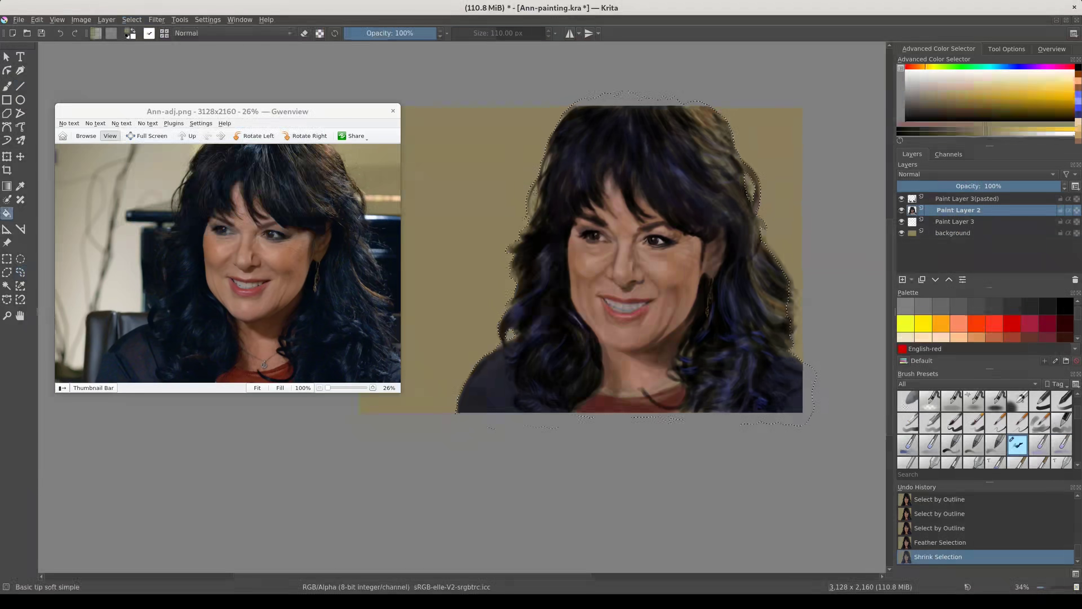
pyautogui.hotkey('ctrl', 'v')
pyautogui.click(821, 317)
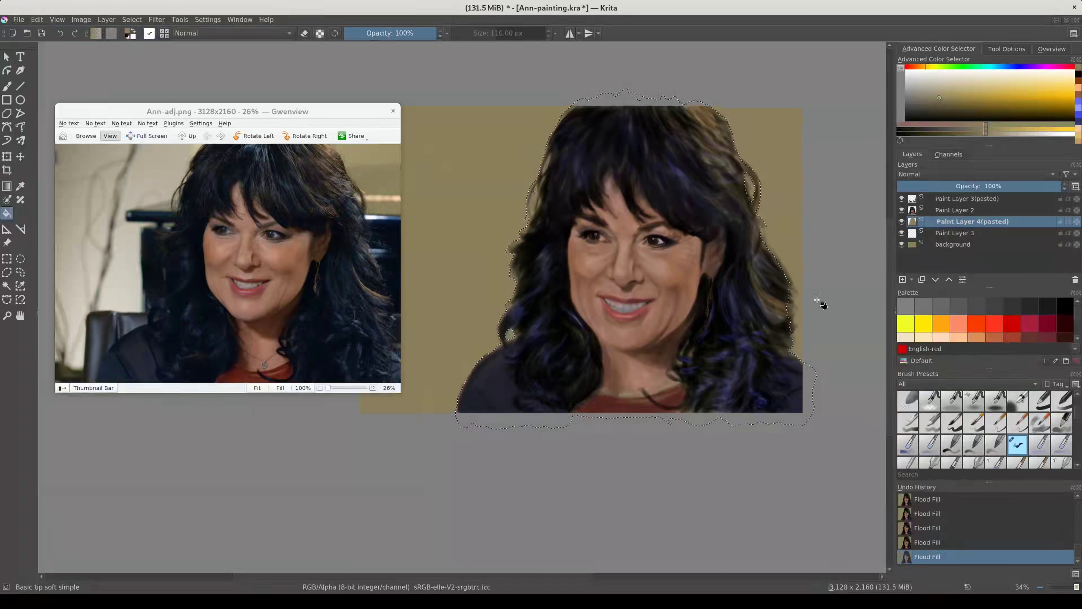
pyautogui.press('pagedown')
pyautogui.hotkey('ctrl', 'shift', 'a')
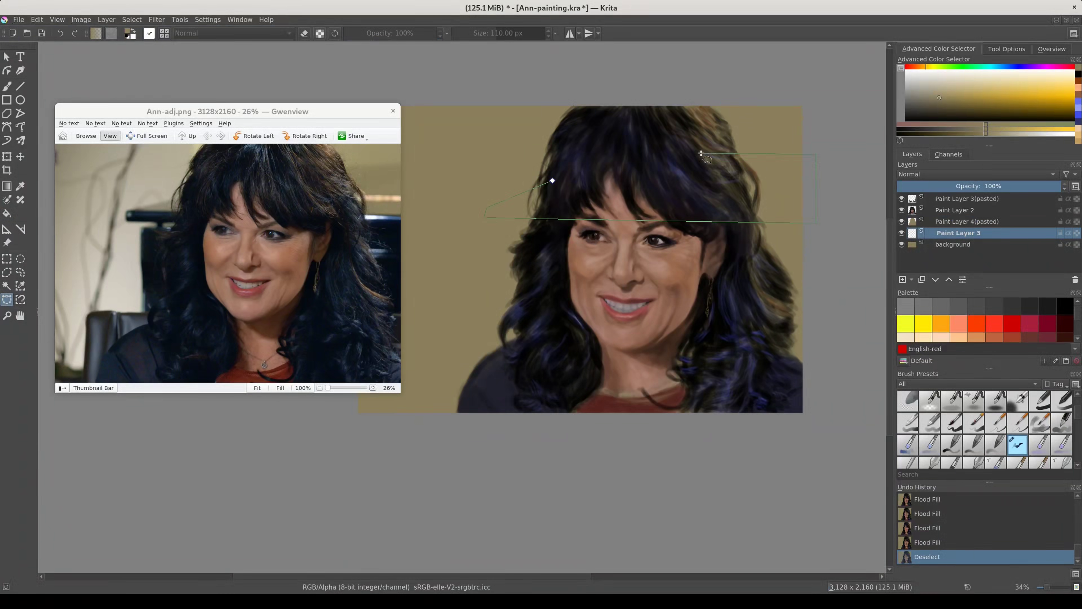
# Close and feather the piano selection, then draw thick black lines along its lower edge.
pyautogui.doubleClick(816, 143)
pyautogui.hotkey('shift', 'F6')
pyautogui.press('b')
pyautogui.press('d')
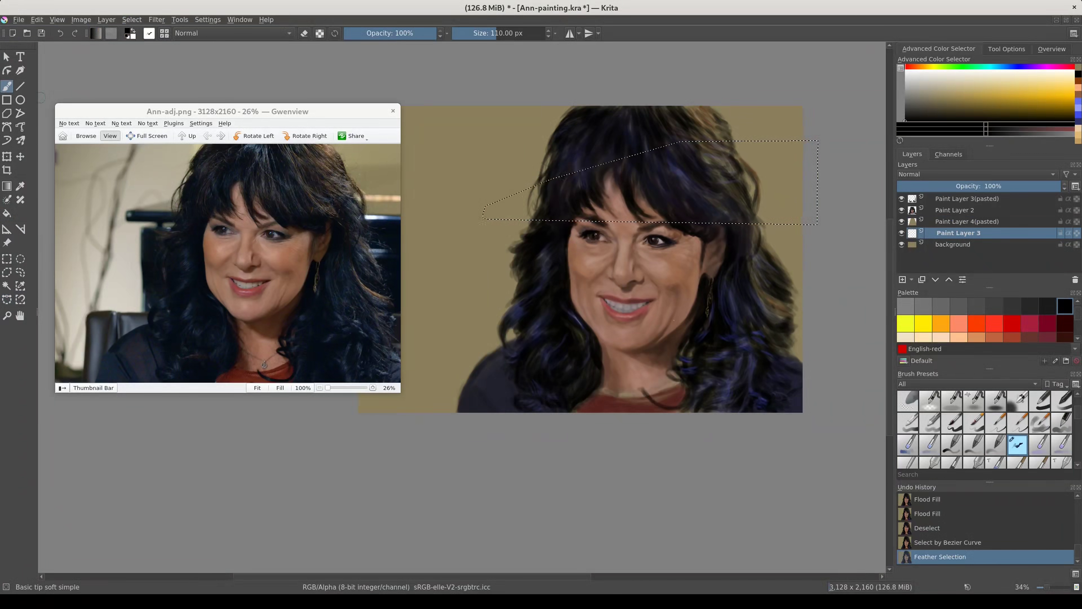
pyautogui.click(22, 87)
pyautogui.moveTo(481, 213); pyautogui.dragTo(827, 219)
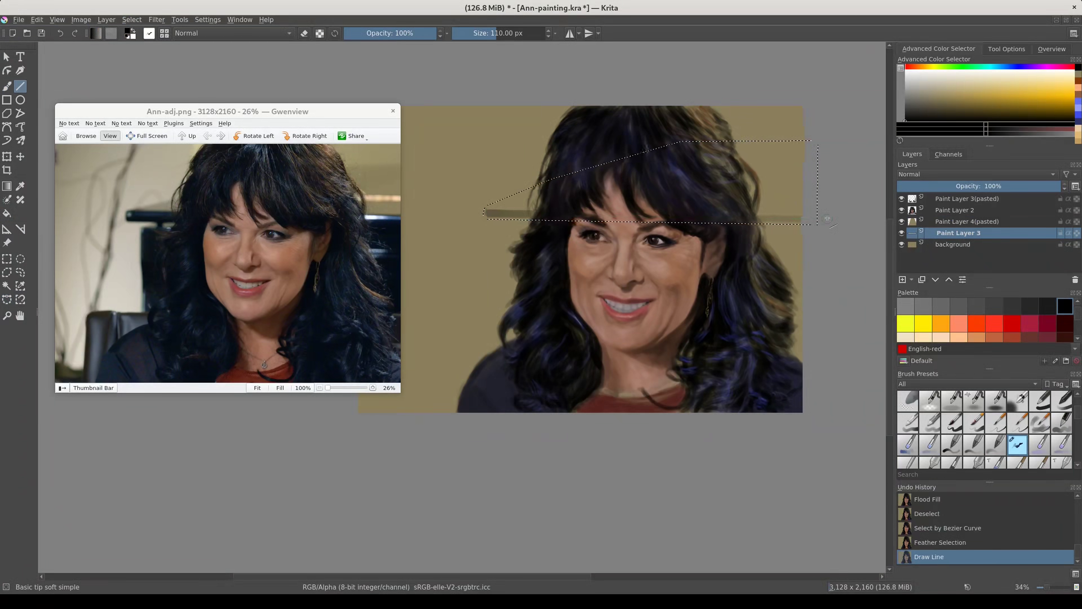
pyautogui.moveTo(484, 208)
pyautogui.mouseDown()
pyautogui.moveTo(814, 221)
pyautogui.moveTo(484, 217)
pyautogui.mouseUp()
pyautogui.moveTo(814, 221); pyautogui.dragTo(483, 217)
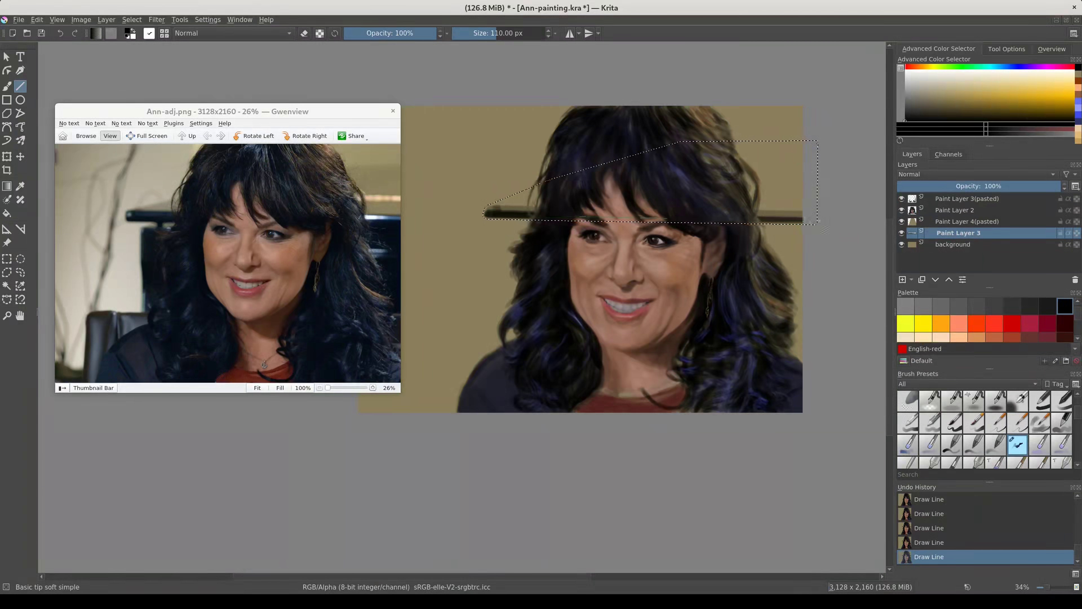
# Airbrush the piano body in dark blue, lighter blue and near-black, then deselect.
pyautogui.press('/')
pyautogui.press('b')
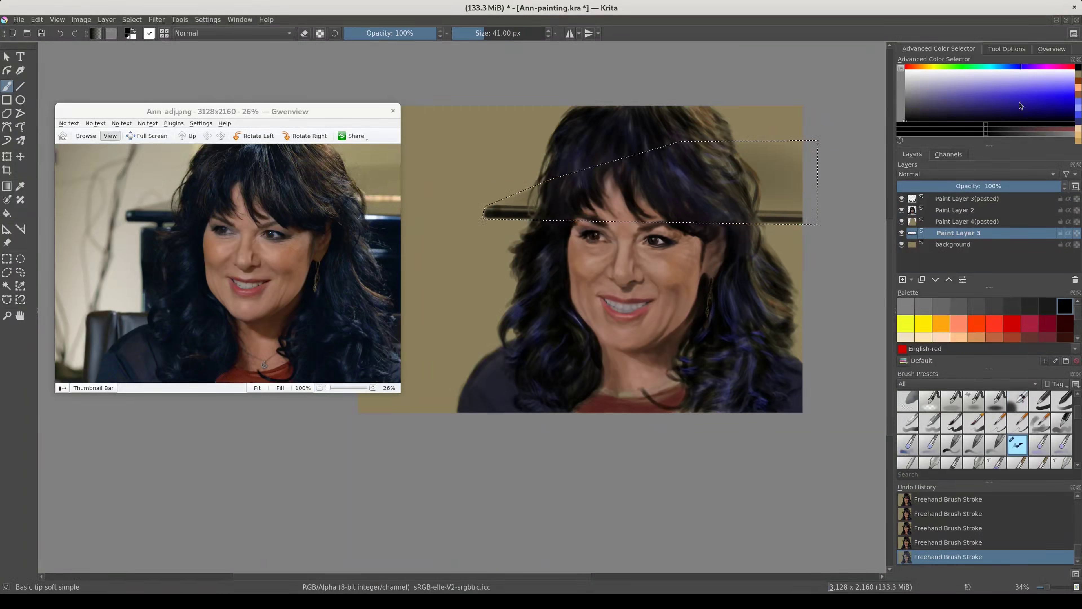
pyautogui.keyDown('ctrl'); pyautogui.click(797, 241); pyautogui.keyUp('ctrl')
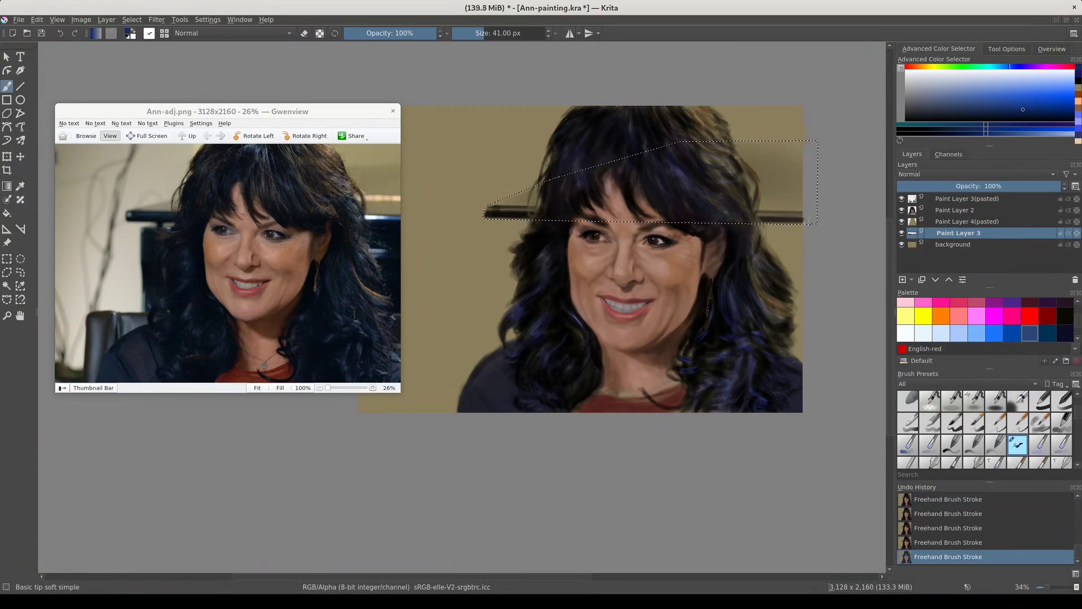
pyautogui.keyDown('ctrl'); pyautogui.click(497, 208); pyautogui.keyUp('ctrl')
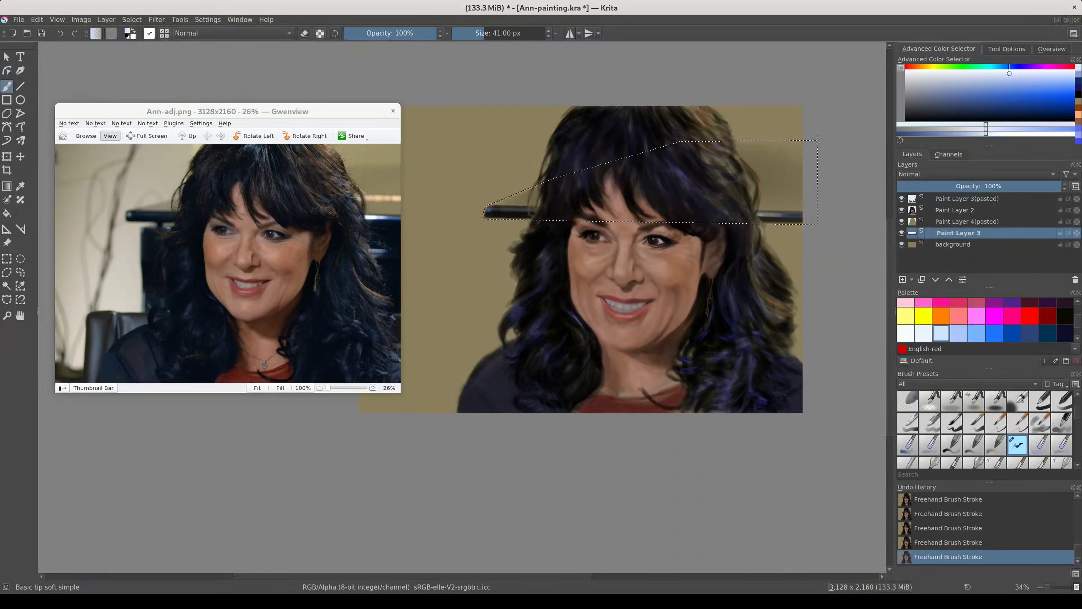
pyautogui.keyDown('ctrl'); pyautogui.click(495, 208); pyautogui.keyUp('ctrl')
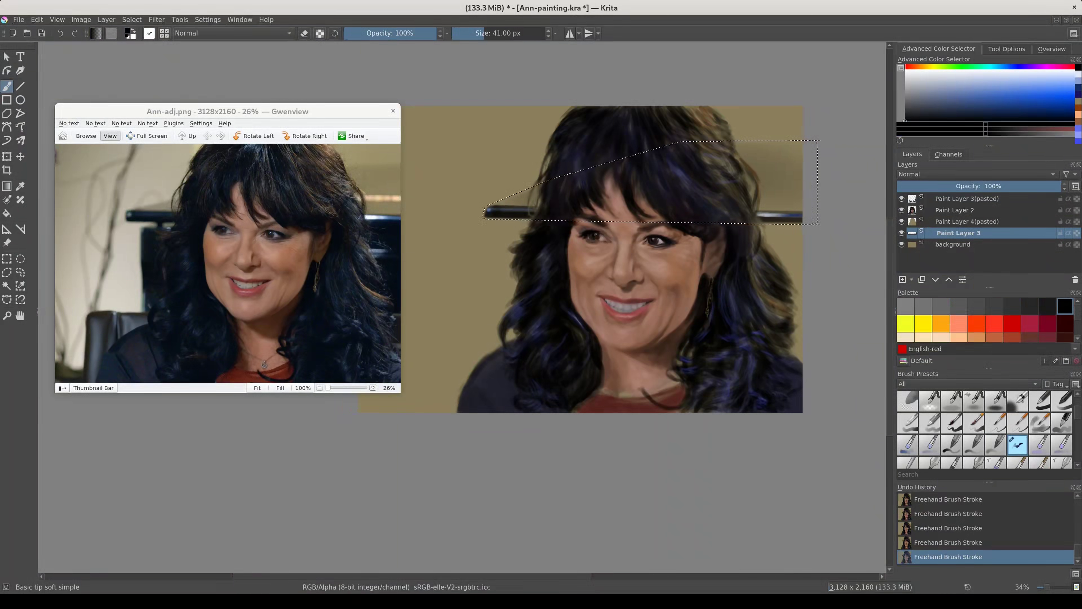
pyautogui.hotkey('ctrl', 'shift', 'a')
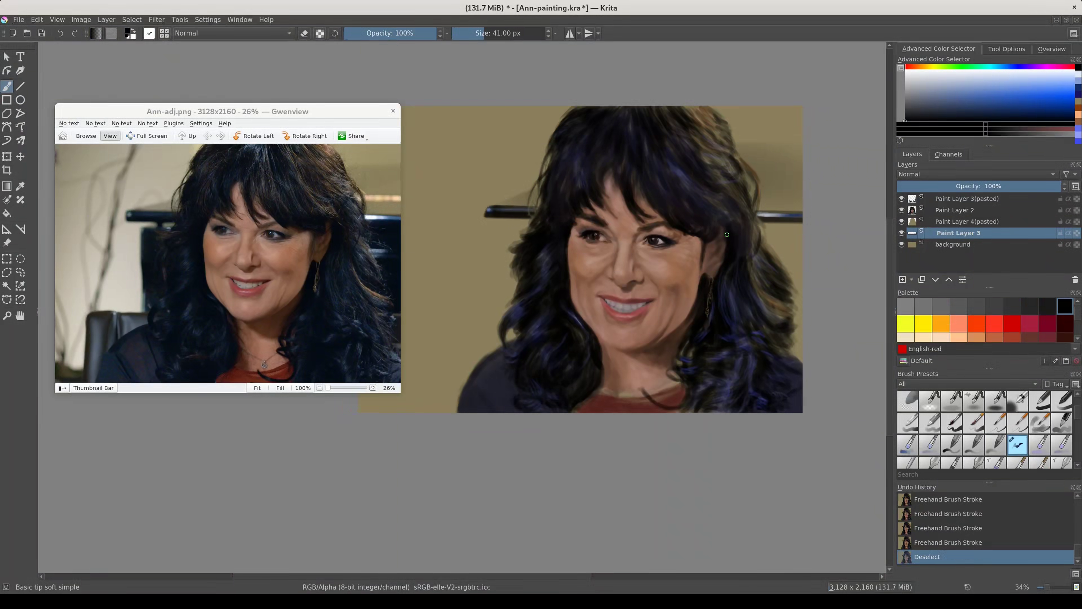
# Commit the Liquify reshaping of the hair and pick Dark tangerine as the colour.
pyautogui.hotkey('ctrl', 't')
pyautogui.press('Return')
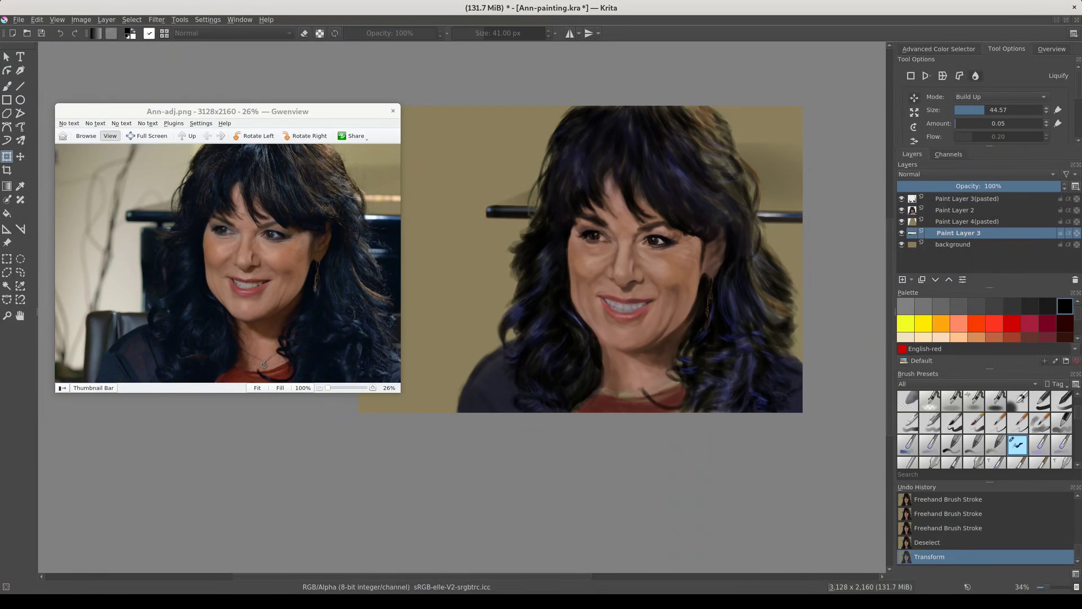
pyautogui.click(939, 48)
pyautogui.scroll(-1, 979, 320)
pyautogui.click(959, 324)
# Draw short straight strands at the hair edge, erase stray hair over the chair, and shade it dark grey.
pyautogui.press('v')
pyautogui.moveTo(746, 192)
pyautogui.mouseDown()
pyautogui.moveTo(806, 190)
pyautogui.moveTo(778, 192)
pyautogui.moveTo(790, 193)
pyautogui.mouseUp()
pyautogui.moveTo(790, 194)
pyautogui.mouseDown()
pyautogui.moveTo(804, 195)
pyautogui.moveTo(780, 193)
pyautogui.mouseUp()
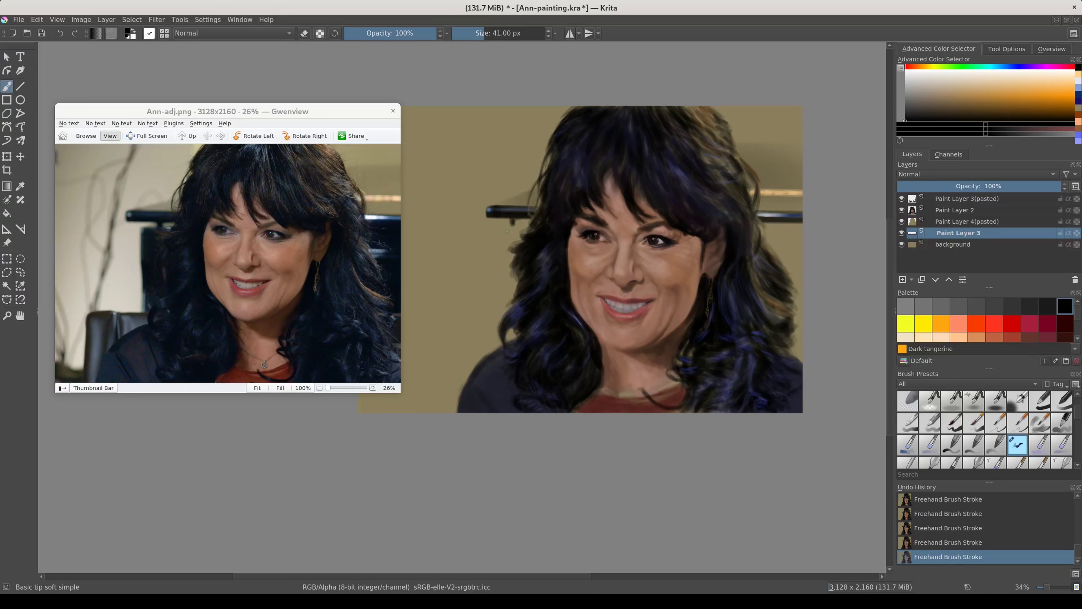
pyautogui.press('e')
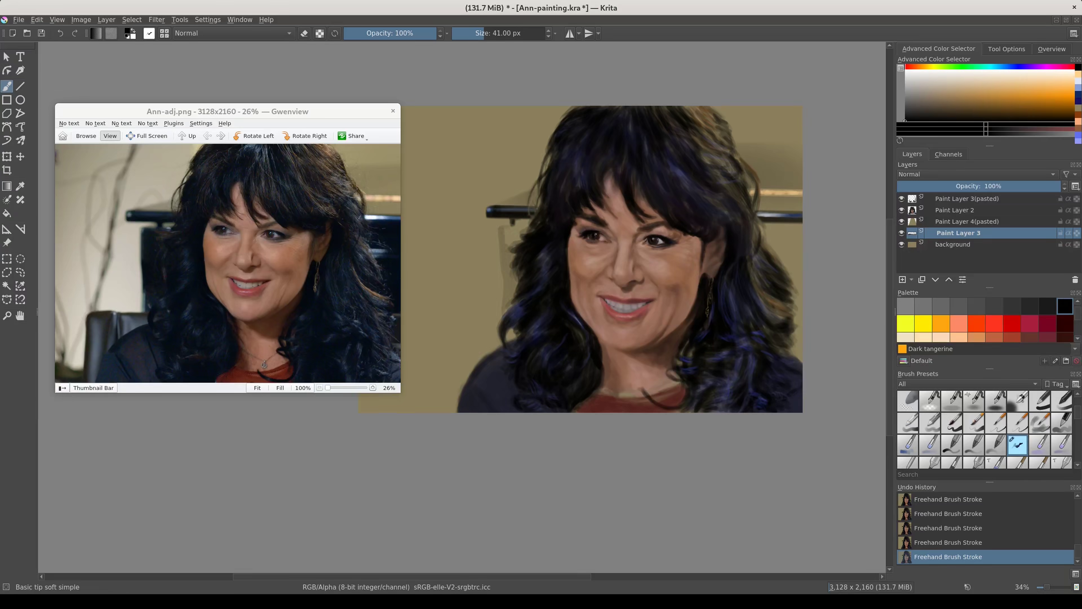
pyautogui.moveTo(507, 230); pyautogui.dragTo(517, 293)
pyautogui.press('e')
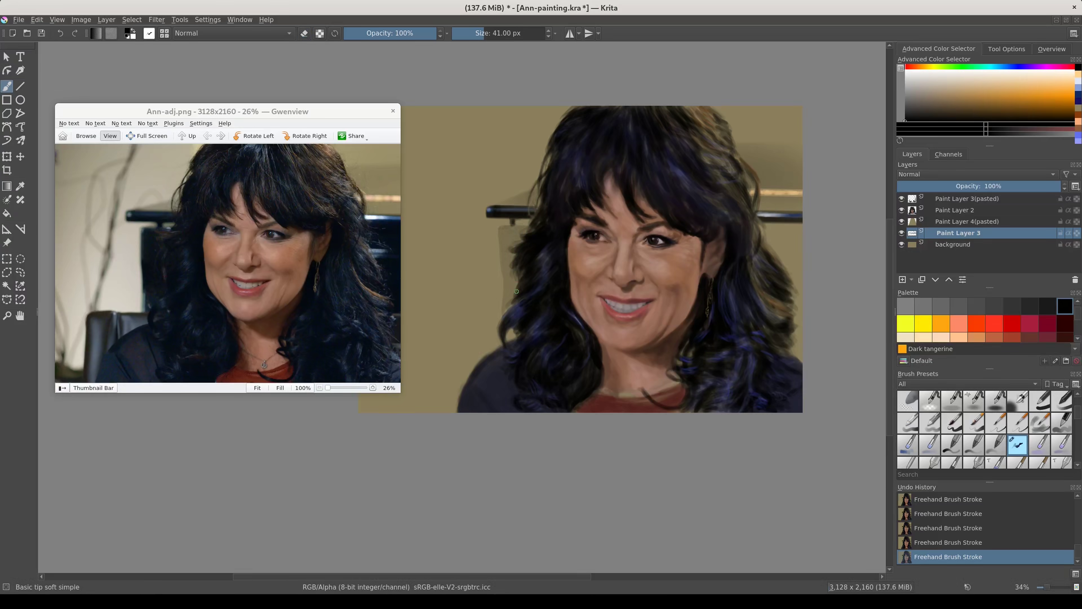
pyautogui.moveTo(505, 232)
pyautogui.mouseDown()
pyautogui.moveTo(518, 238)
pyautogui.moveTo(503, 284)
pyautogui.moveTo(502, 242)
pyautogui.moveTo(510, 314)
pyautogui.moveTo(511, 219)
pyautogui.moveTo(522, 251)
pyautogui.mouseUp()
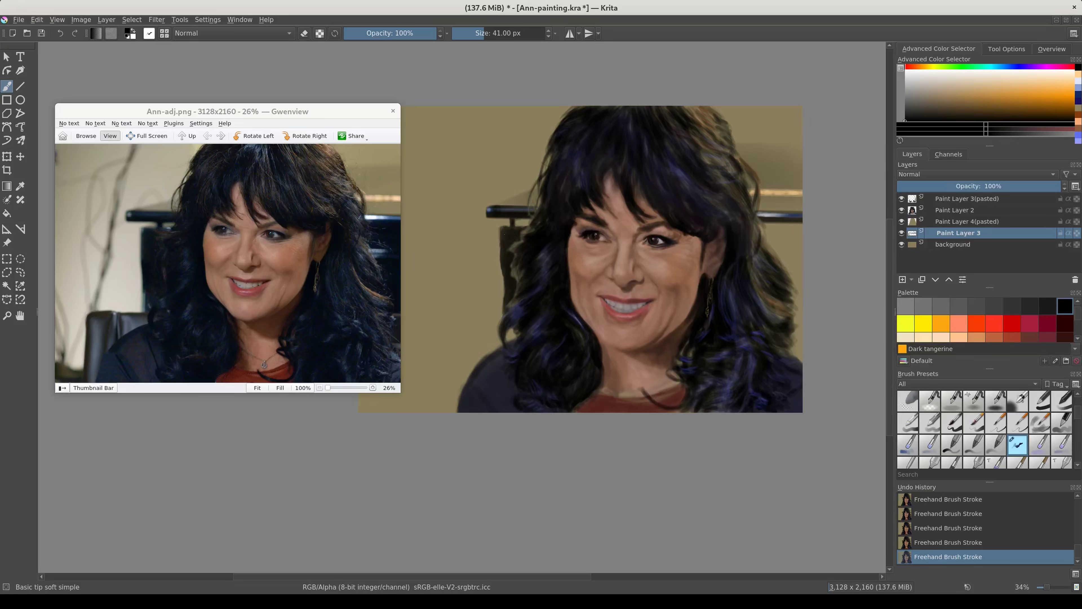
# Paint dark strokes along the right canvas edge on Paint Layer 3, then return to Paint Layer 2 with a 63 px brush.
pyautogui.press('pageup')
pyautogui.press('pageup')
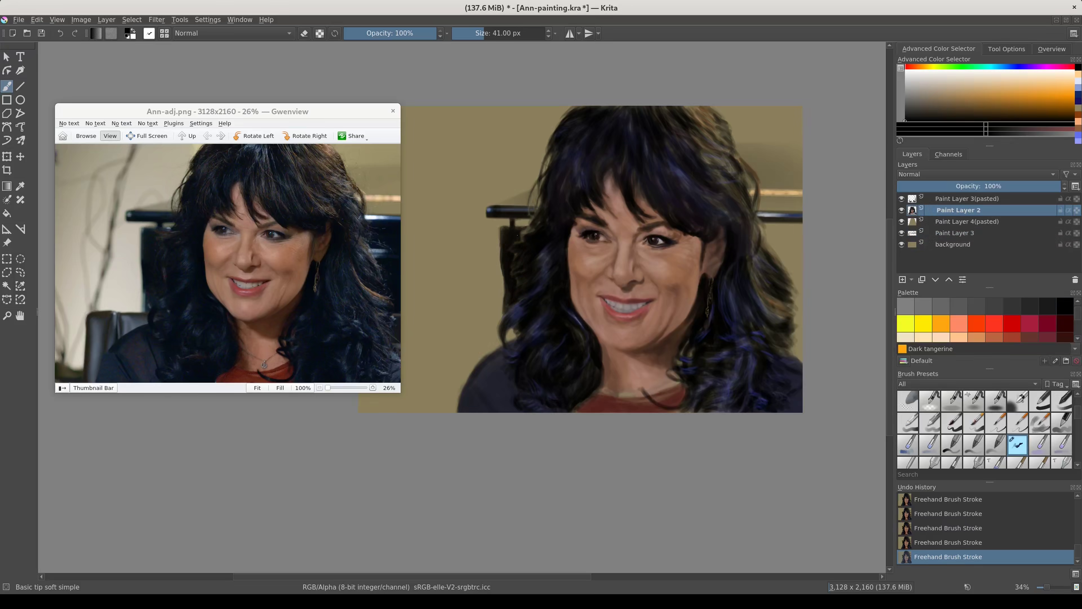
pyautogui.press('pagedown')
pyautogui.press('pagedown')
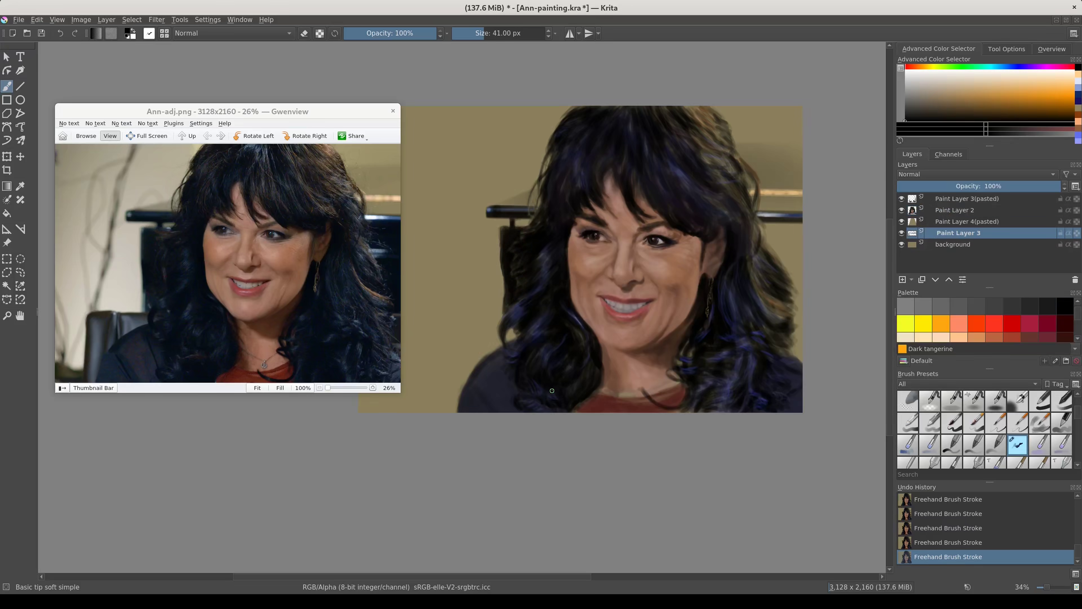
pyautogui.moveTo(765, 226)
pyautogui.mouseDown()
pyautogui.moveTo(797, 298)
pyautogui.moveTo(797, 367)
pyautogui.moveTo(793, 286)
pyautogui.mouseUp()
pyautogui.press('pageup')
pyautogui.press('pageup')
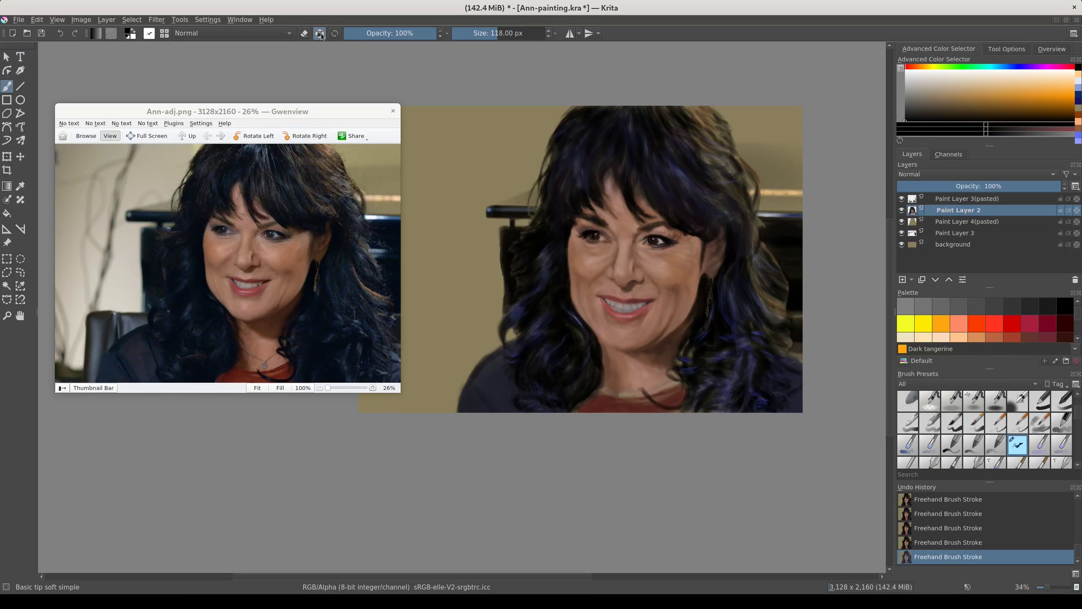
pyautogui.press('[')
pyautogui.press('[')
pyautogui.press('[')
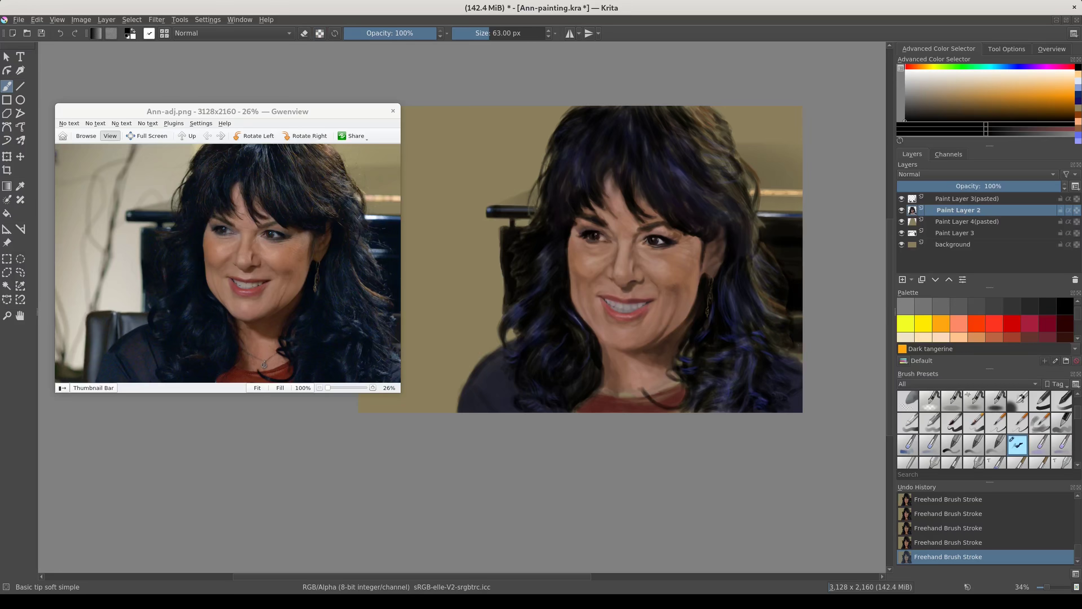
pyautogui.scroll(-1, 672, 431)
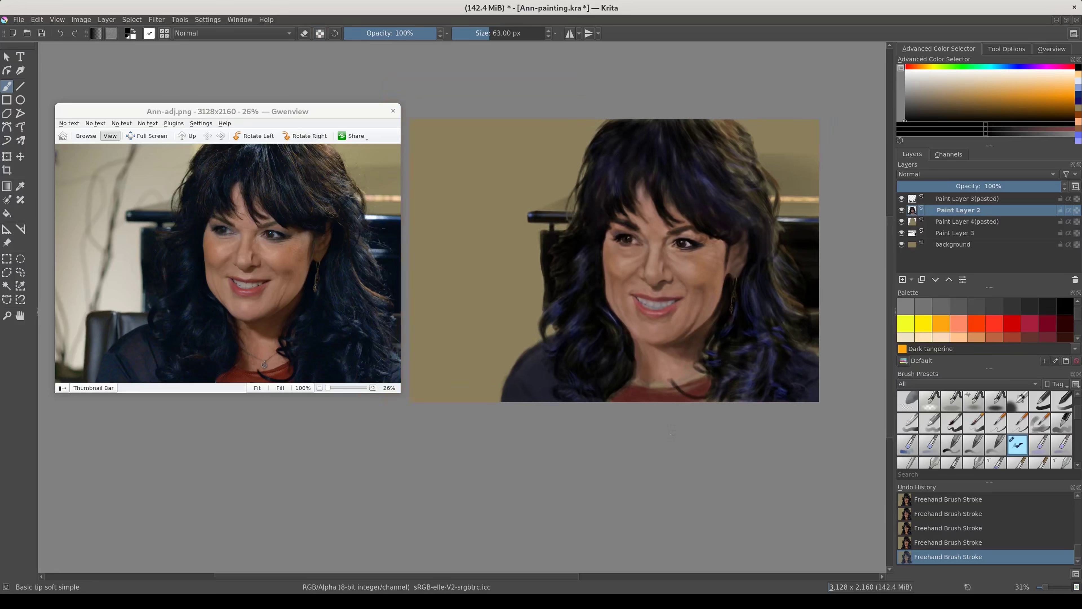
pyautogui.hotkey('shift', 'b')
# Outline the chair back with a feathered Bezier selection and paint inside it.
pyautogui.click(562, 321)
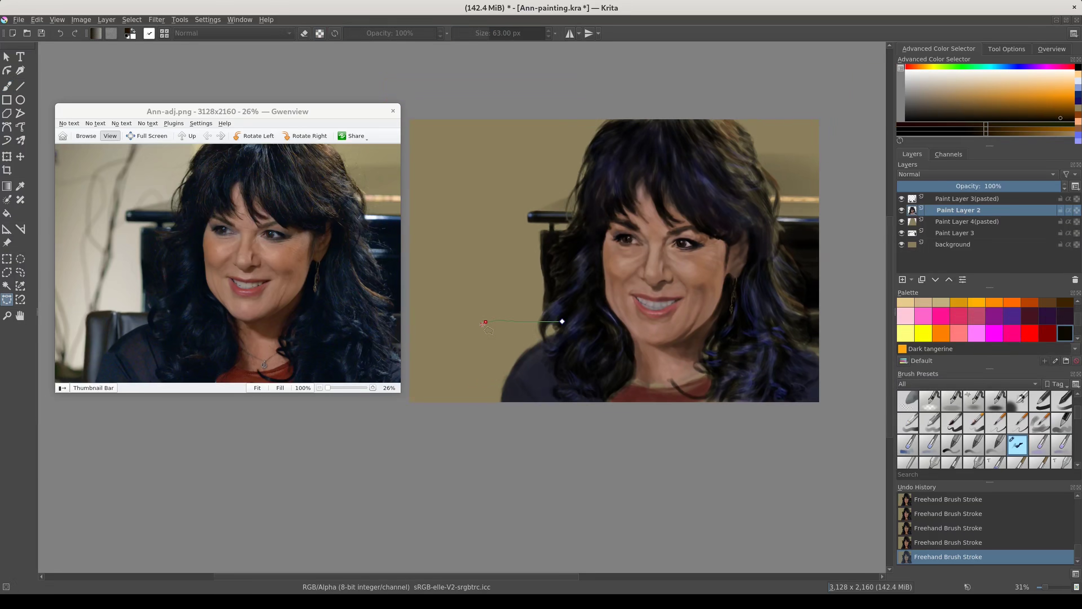
pyautogui.click(526, 429)
pyautogui.doubleClick(577, 360)
pyautogui.hotkey('shift', 'F6')
pyautogui.press('Return')
pyautogui.press('b')
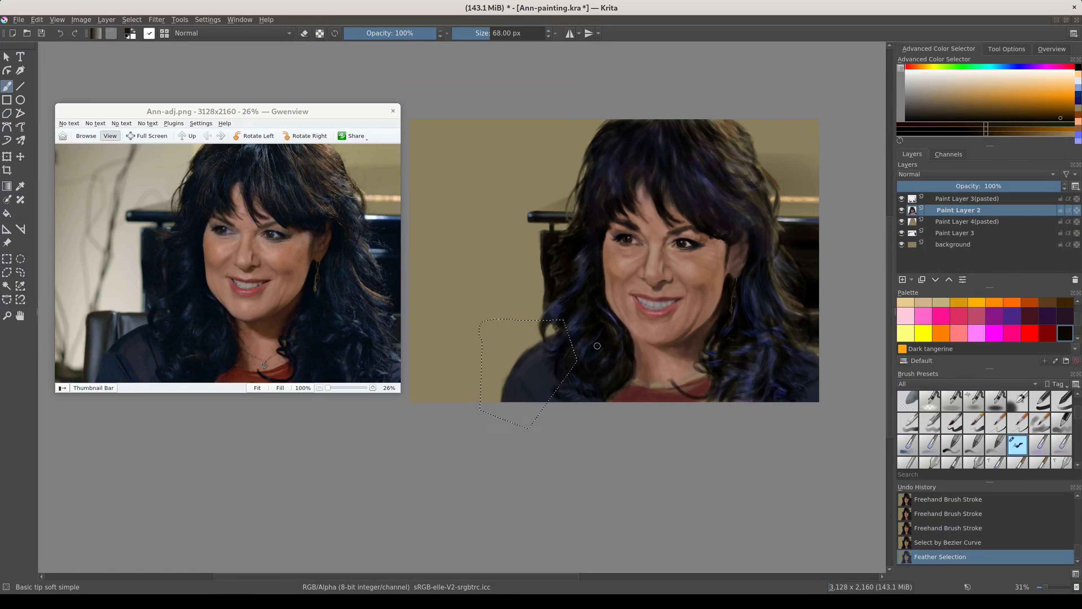
pyautogui.moveTo(503, 326)
pyautogui.mouseDown()
pyautogui.moveTo(501, 384)
pyautogui.moveTo(488, 386)
pyautogui.moveTo(503, 329)
pyautogui.moveTo(525, 352)
pyautogui.moveTo(558, 335)
pyautogui.moveTo(494, 400)
pyautogui.moveTo(549, 383)
pyautogui.moveTo(518, 401)
pyautogui.mouseUp()
# Undo and redo the chair strokes while switching between Paint Layers 3 and 4.
pyautogui.press('e')
pyautogui.hotkey('ctrl', 'z')
pyautogui.hotkey('ctrl', 'z')
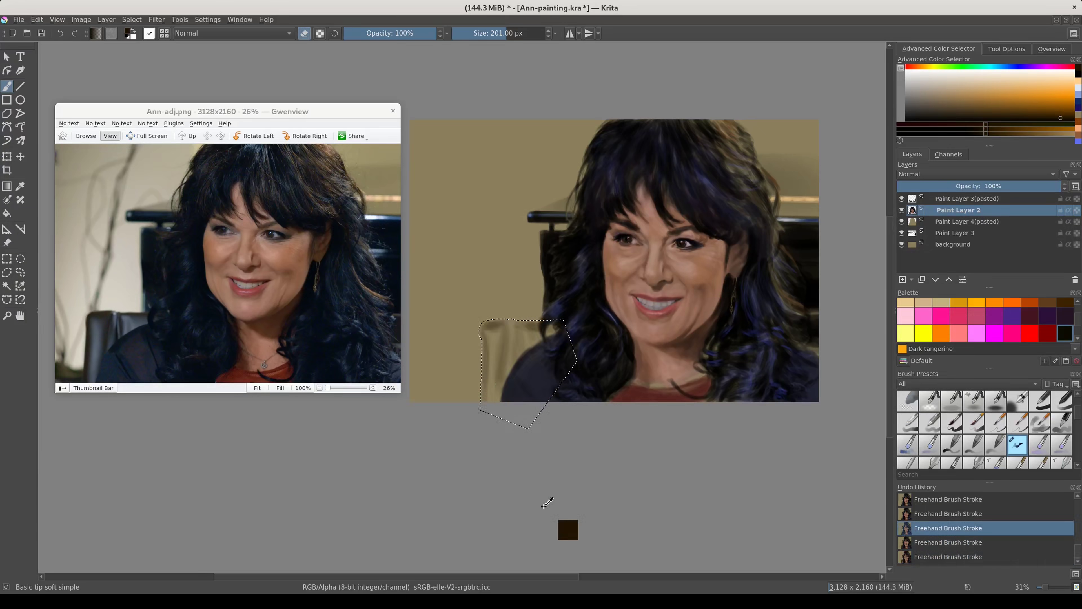
pyautogui.press('pagedown')
pyautogui.press('pagedown')
pyautogui.press('pageup')
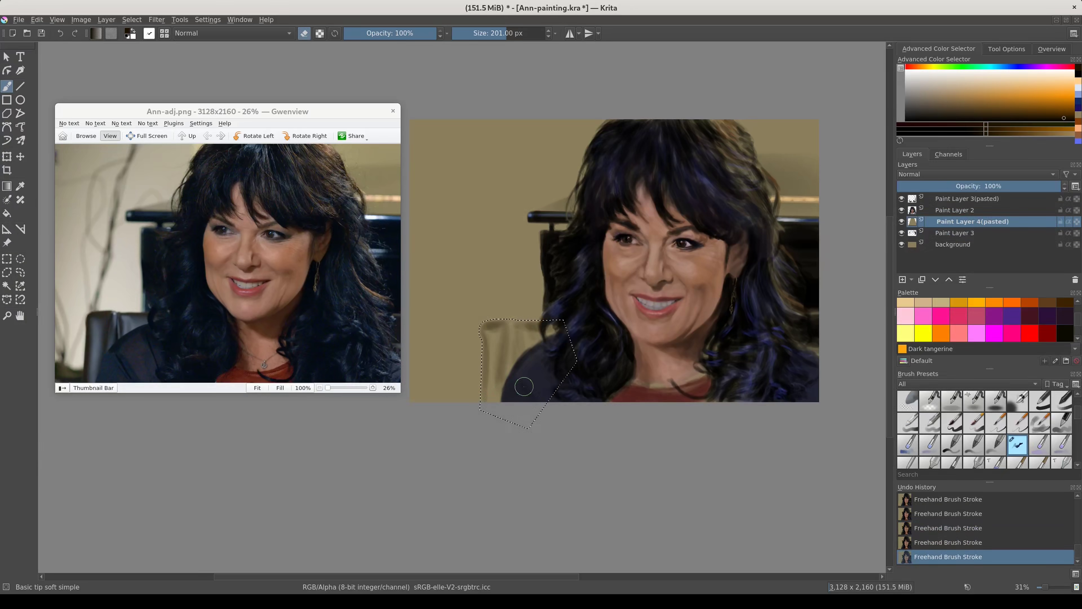
pyautogui.press('e')
pyautogui.hotkey('ctrl', 'shift', 'z')
pyautogui.press('pagedown')
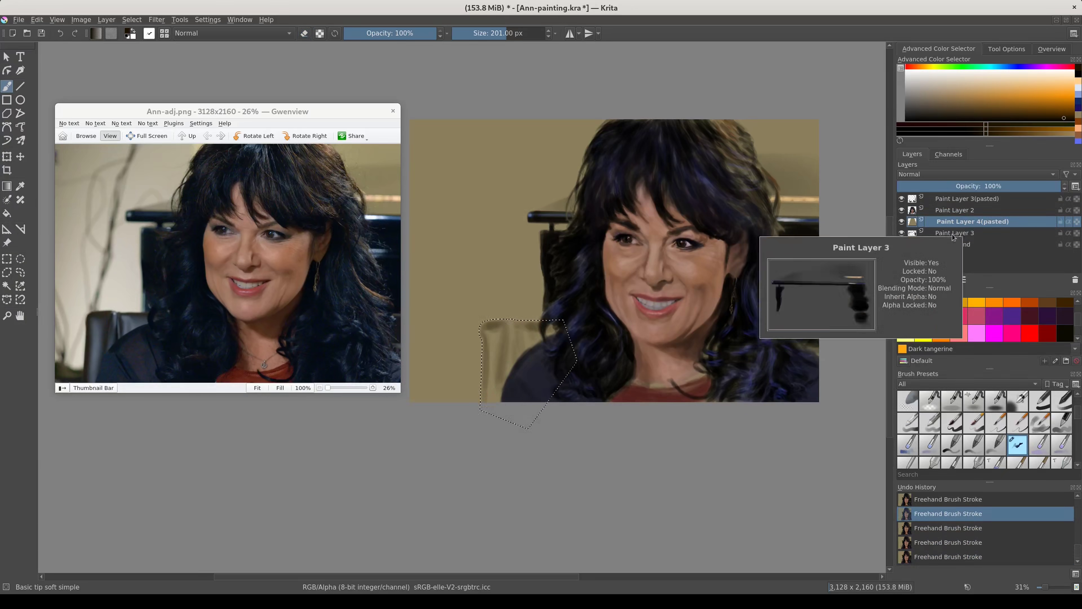
pyautogui.hotkey('ctrl', 'shift', 'z')
# Apply a curves adjustment, then add chair shading with a 103 px brush, toggling Multiply mode.
pyautogui.hotkey('ctrl', 'm')
pyautogui.press('Return')
pyautogui.moveTo(497, 362); pyautogui.dragTo(520, 353)
pyautogui.press('[')
pyautogui.hotkey('alt', 'shift', 'm')
pyautogui.hotkey('alt', 'shift', 'n')
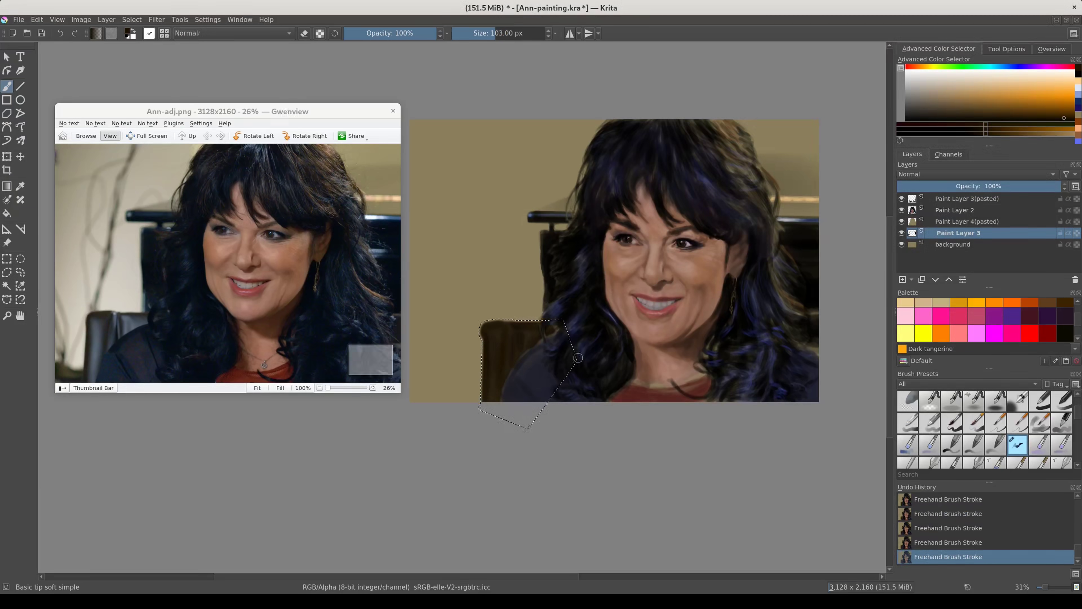
# Paint dark blue and darker tones over the chair, then pick a lighter blue with a 110 px brush.
pyautogui.keyDown('ctrl'); pyautogui.click(496, 385); pyautogui.keyUp('ctrl')
pyautogui.press(']')
pyautogui.press('[')
pyautogui.moveTo(496, 352); pyautogui.dragTo(523, 354)
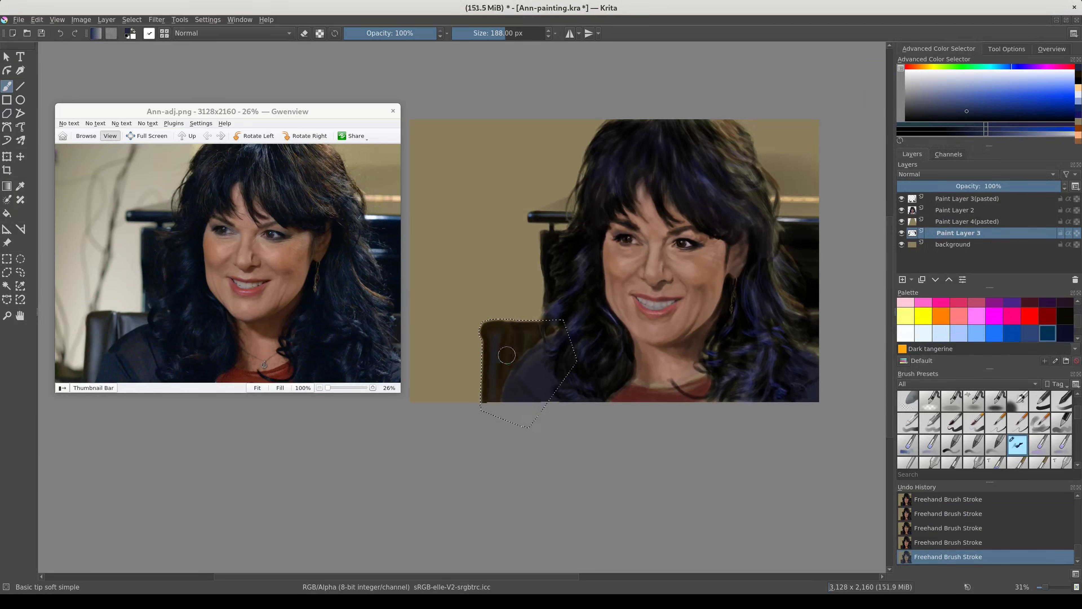
pyautogui.keyDown('ctrl'); pyautogui.click(495, 340); pyautogui.keyUp('ctrl')
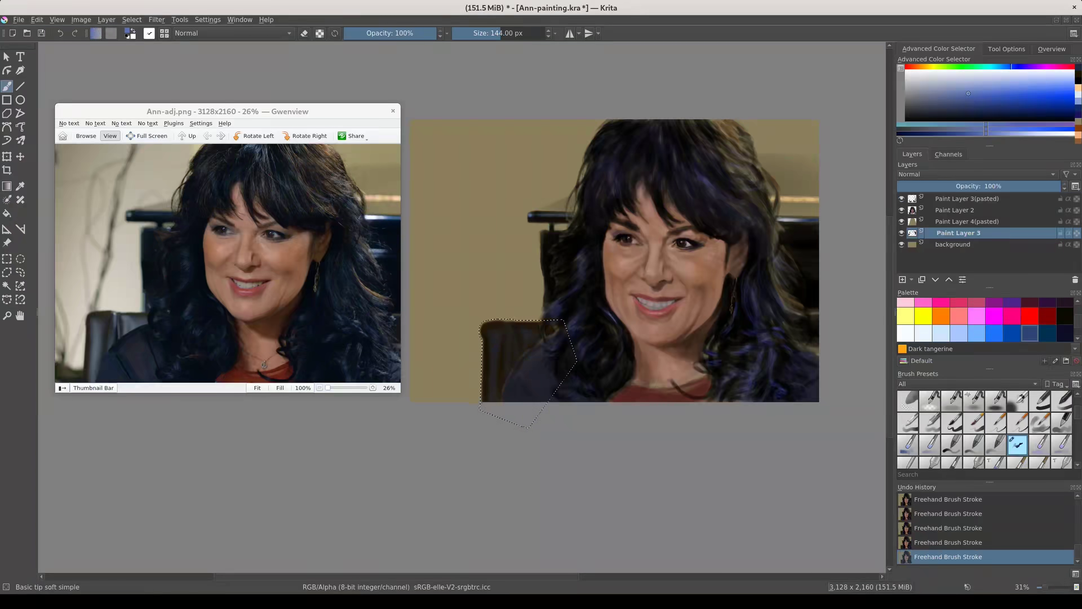
pyautogui.hotkey('ctrl', 'z')
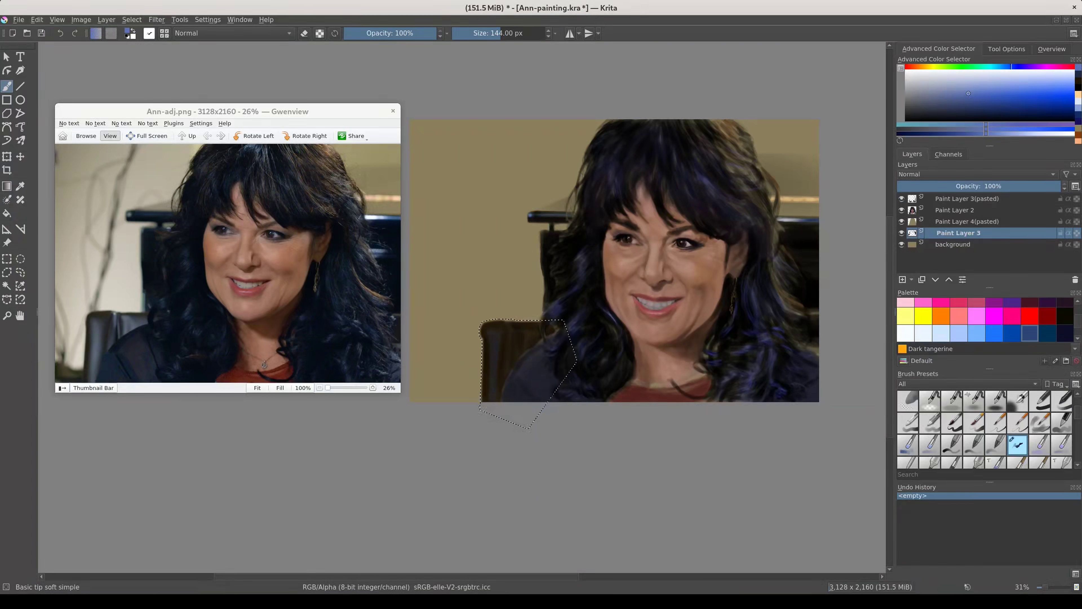
pyautogui.moveTo(511, 337); pyautogui.dragTo(522, 360)
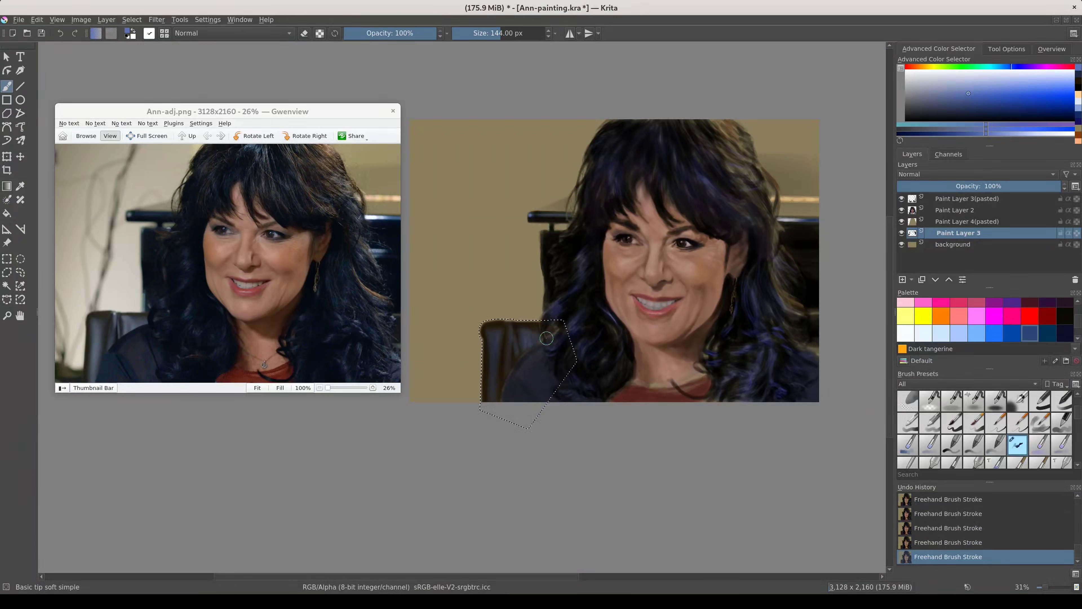
pyautogui.click(977, 332)
pyautogui.press('[')
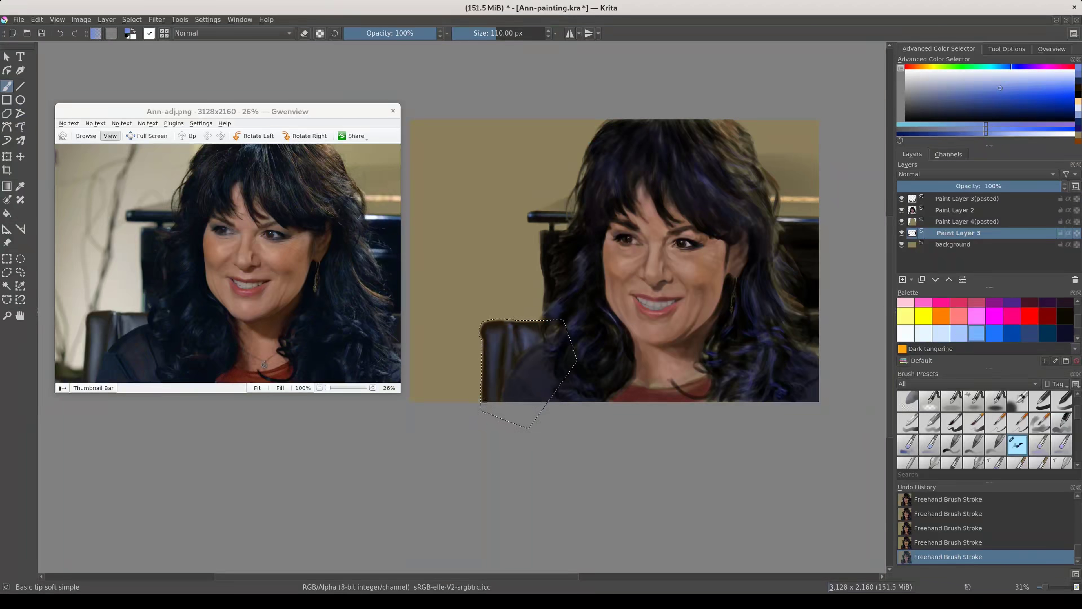
pyautogui.hotkey('ctrl', 'm')
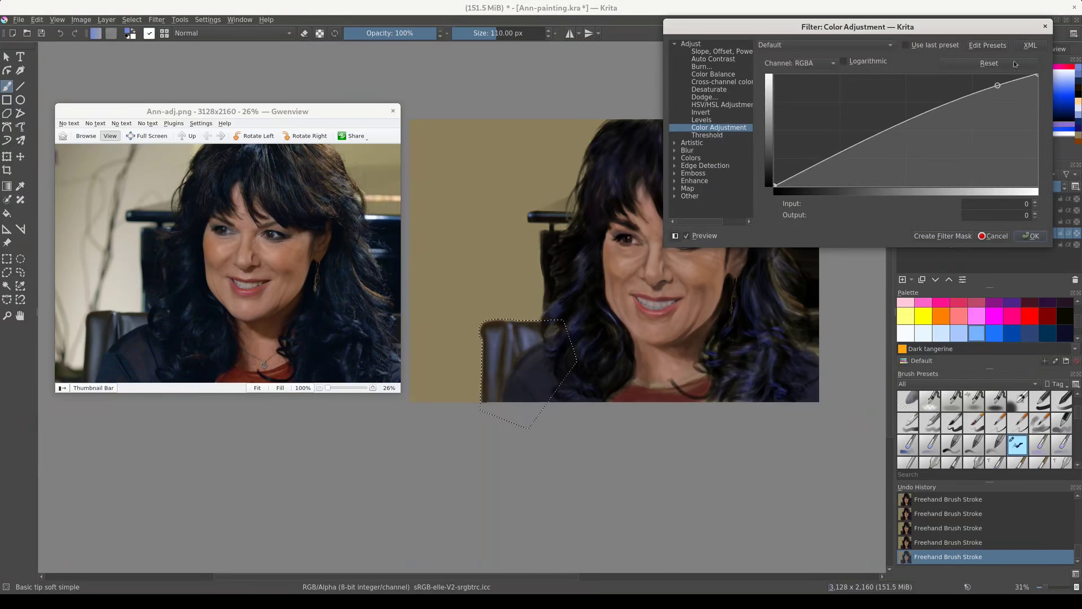
# Apply the curves to the chair and soften its edges with the Blender Blur brush.
pyautogui.press('Return')
pyautogui.rightClick(688, 344)
pyautogui.click(618, 337)
pyautogui.moveTo(546, 333); pyautogui.dragTo(525, 368)
# Reset to a black 84 px basic brush, deselect, add a new paint layer and shift the hue.
pyautogui.press('/')
pyautogui.press('d')
pyautogui.press('[')
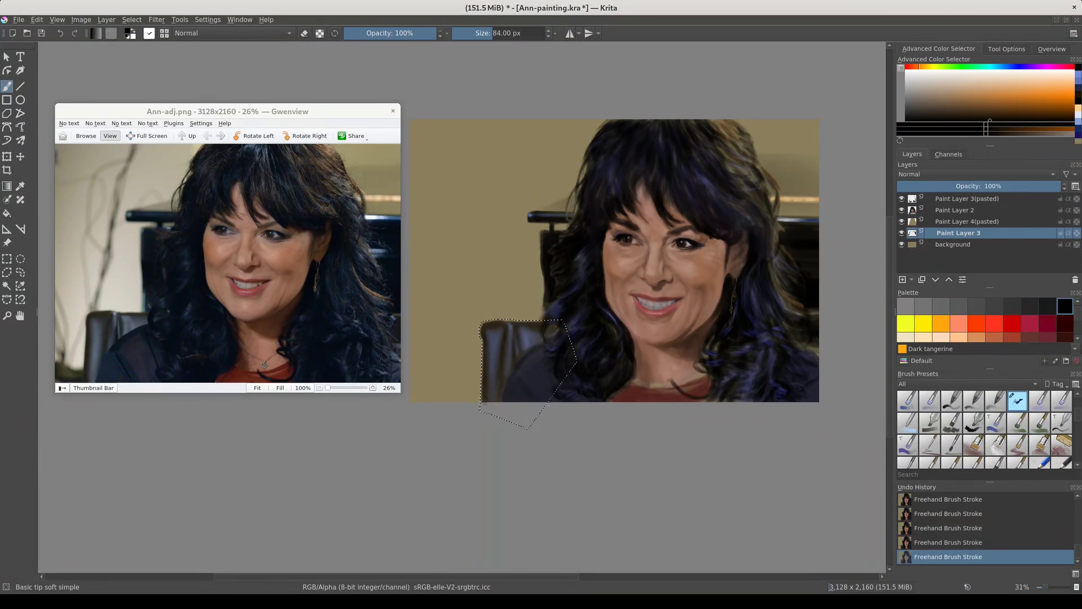
pyautogui.hotkey('ctrl', 'shift', 'a')
pyautogui.press('Insert')
pyautogui.moveTo(920, 67)
pyautogui.mouseDown()
pyautogui.moveTo(943, 72)
pyautogui.moveTo(925, 67)
pyautogui.mouseUp()
pyautogui.scroll(-1, 726, 284)
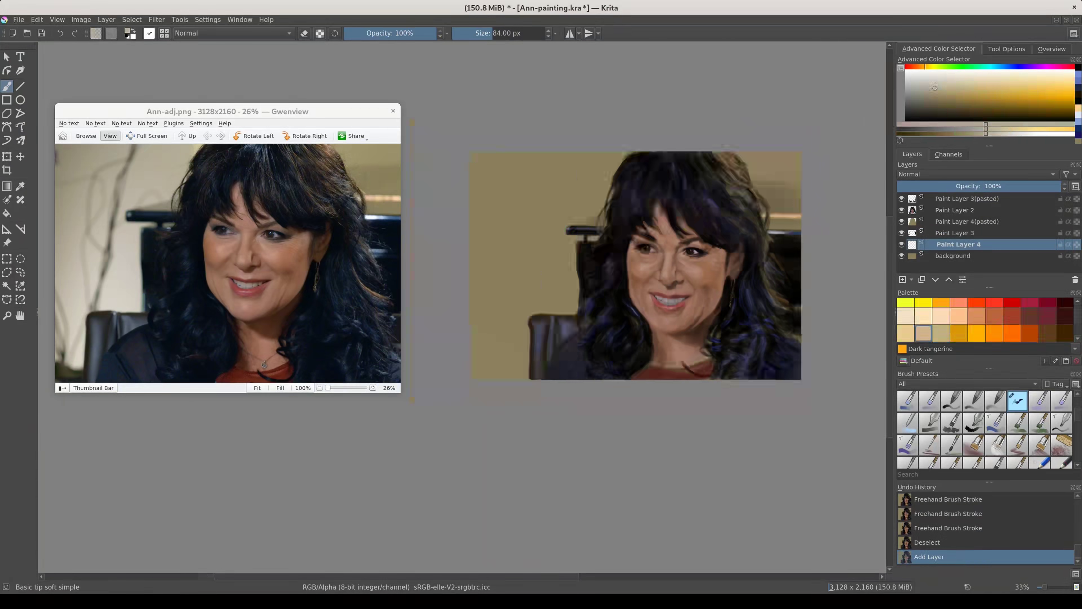
# Lighten the background left of the hair with a 1000 px Airbrush Soft, then crop off the left strip.
pyautogui.press('/')
pyautogui.press(']')
pyautogui.press(']')
pyautogui.press(']')
pyautogui.moveTo(567, 264)
pyautogui.mouseDown()
pyautogui.moveTo(533, 192)
pyautogui.moveTo(503, 273)
pyautogui.mouseUp()
pyautogui.moveTo(554, 299); pyautogui.dragTo(581, 188)
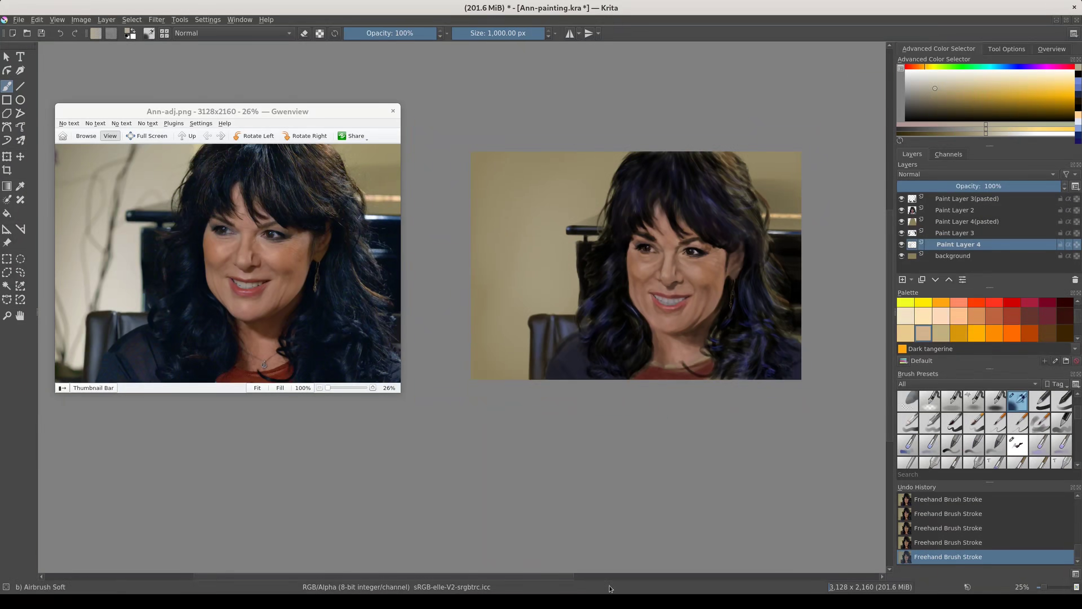
pyautogui.press('c')
pyautogui.moveTo(471, 264); pyautogui.dragTo(485, 264)
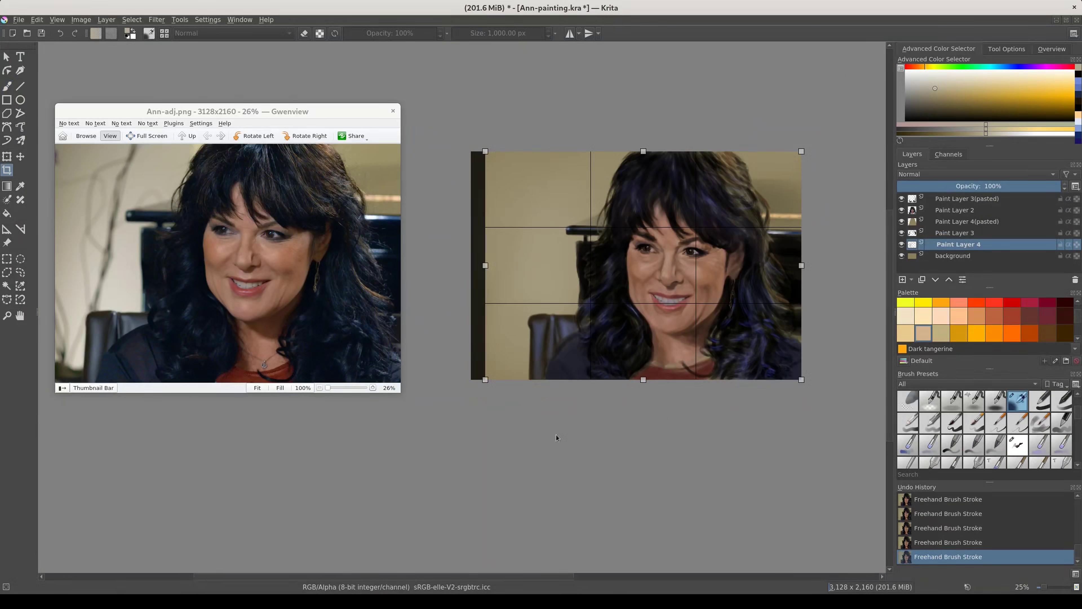
pyautogui.press('Return')
# On a new layer, sign the artist's name and 2020 in black beside the face, then save.
pyautogui.press('Insert')
pyautogui.press('b')
pyautogui.scroll(3, 524, 324)
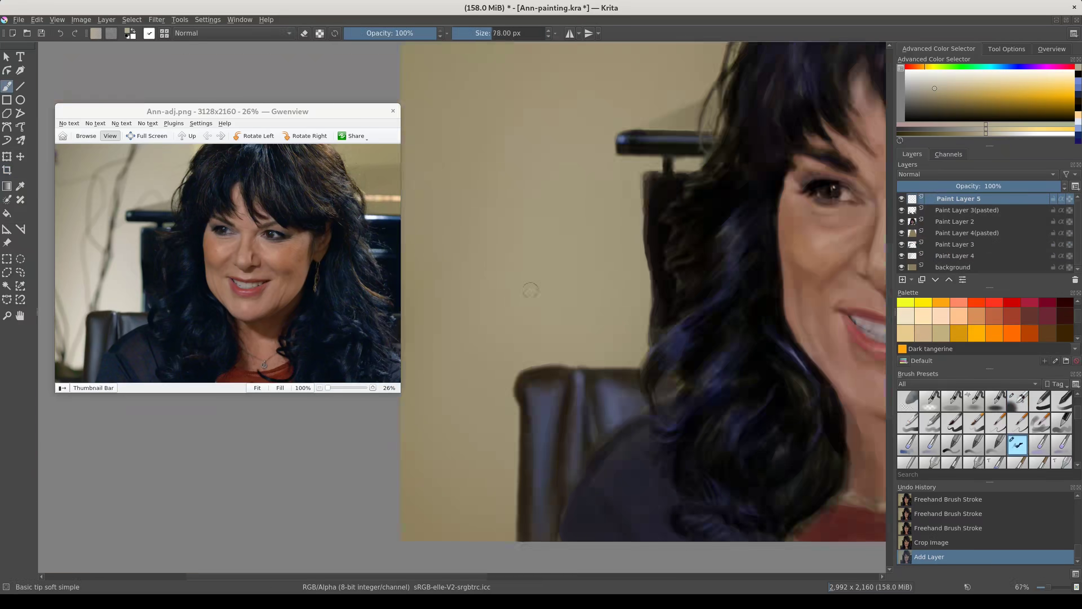
pyautogui.press('d')
pyautogui.moveTo(508, 277)
pyautogui.mouseDown()
pyautogui.moveTo(511, 293)
pyautogui.moveTo(541, 299)
pyautogui.mouseUp()
pyautogui.moveTo(507, 298); pyautogui.dragTo(561, 311)
pyautogui.moveTo(543, 286); pyautogui.dragTo(571, 295)
pyautogui.moveTo(532, 319); pyautogui.dragTo(545, 320)
pyautogui.moveTo(551, 320); pyautogui.dragTo(558, 330)
pyautogui.moveTo(564, 319); pyautogui.dragTo(563, 321)
pyautogui.scroll(-3, 639, 299)
pyautogui.hotkey('ctrl', 's')
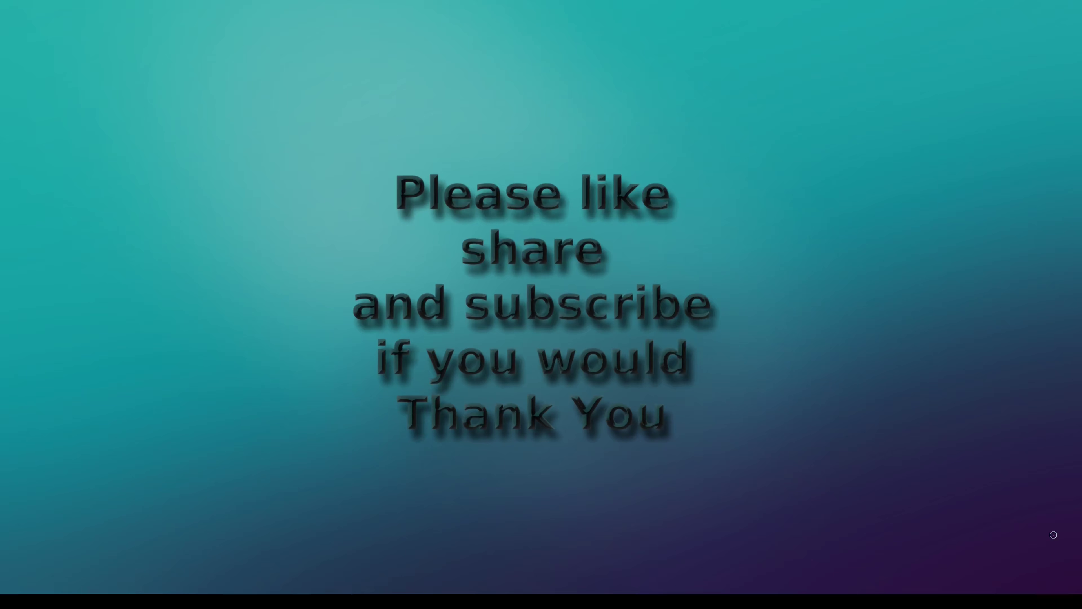